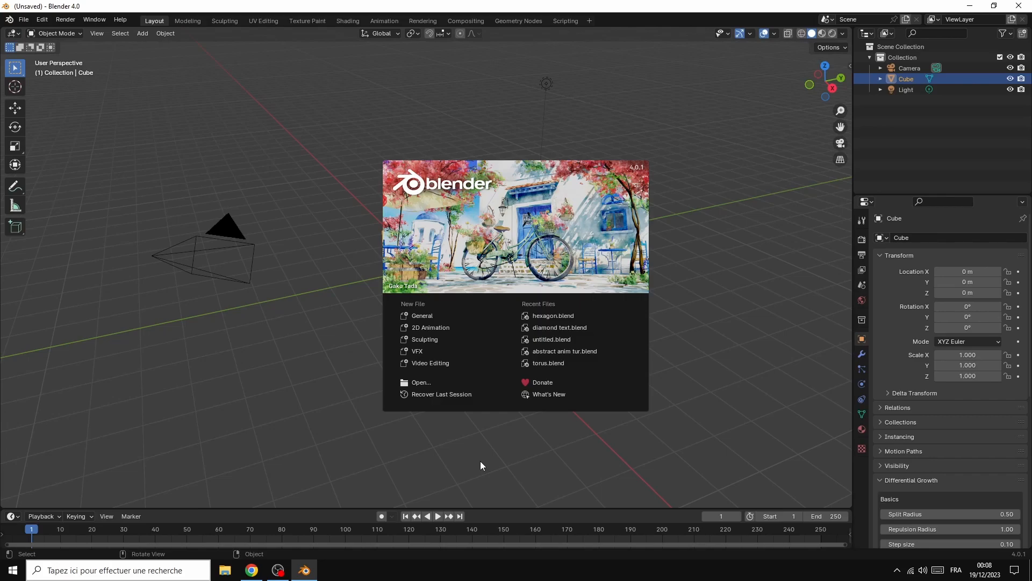
Dismiss the splash screen and delete the default cube, camera and light from the scene
{"action": "left_click", "coordinate": [271, 233]}
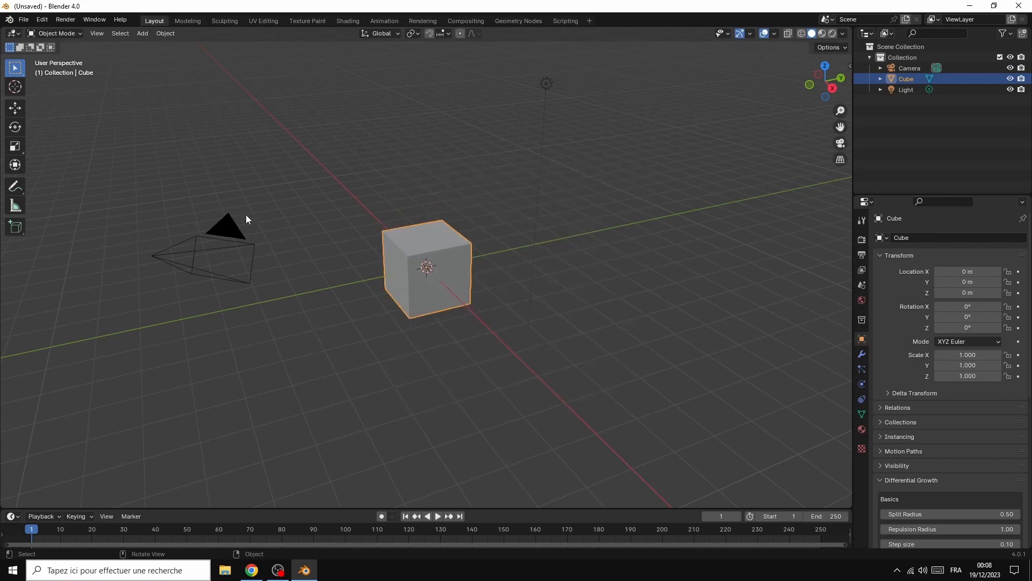
{"action": "left_click_drag", "start_coordinate": [129, 72], "coordinate": [619, 407]}
{"action": "right_click", "coordinate": [429, 253]}
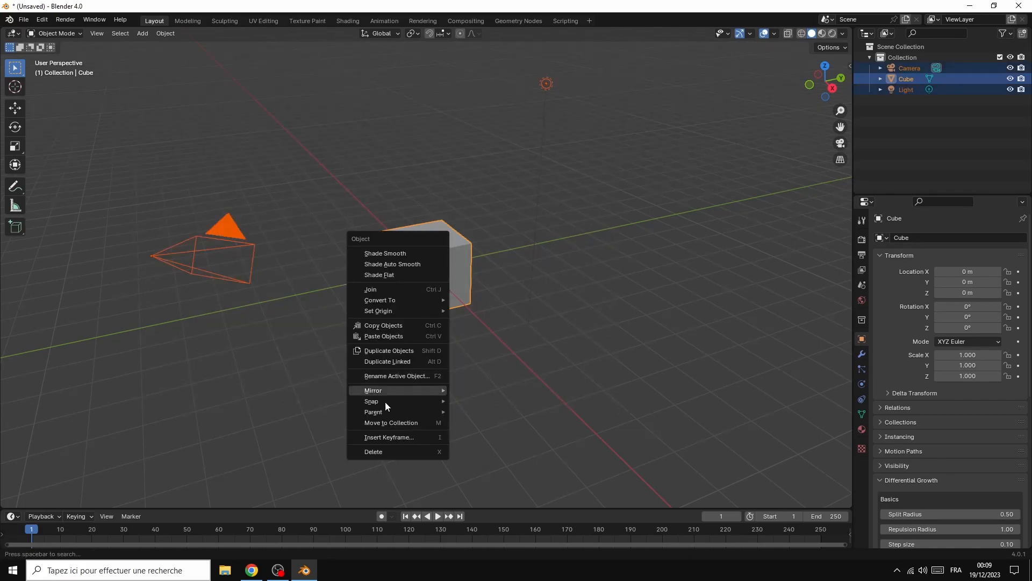
{"action": "left_click", "coordinate": [394, 454]}
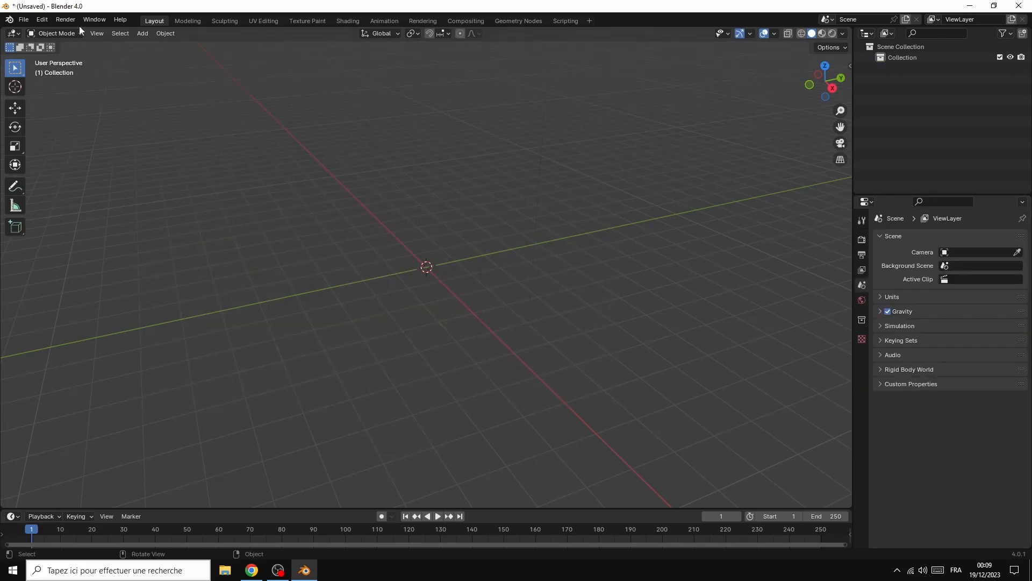
Add a new cube mesh at the scene origin
{"action": "left_click", "coordinate": [142, 34]}
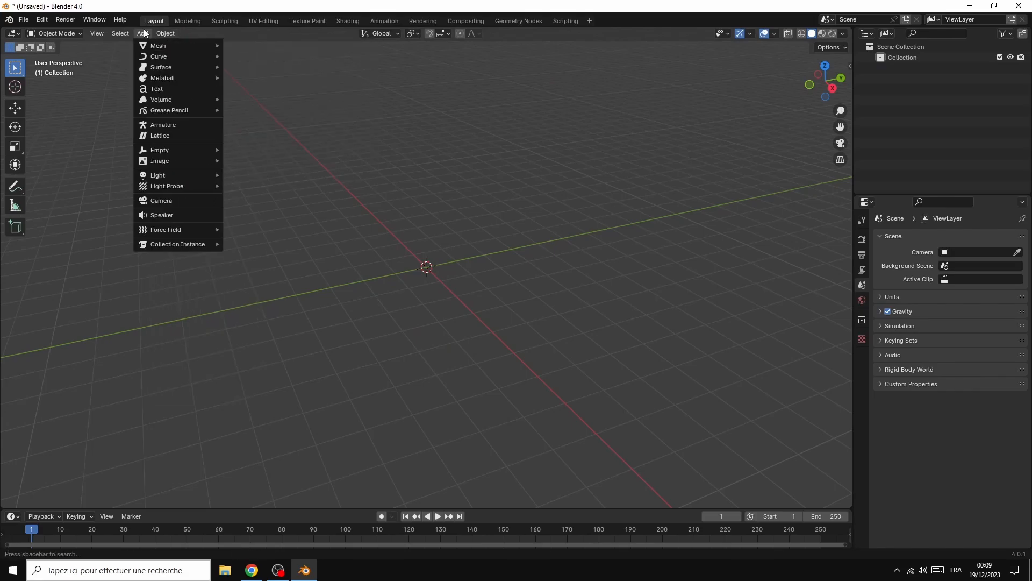
{"action": "mouse_move", "coordinate": [198, 44]}
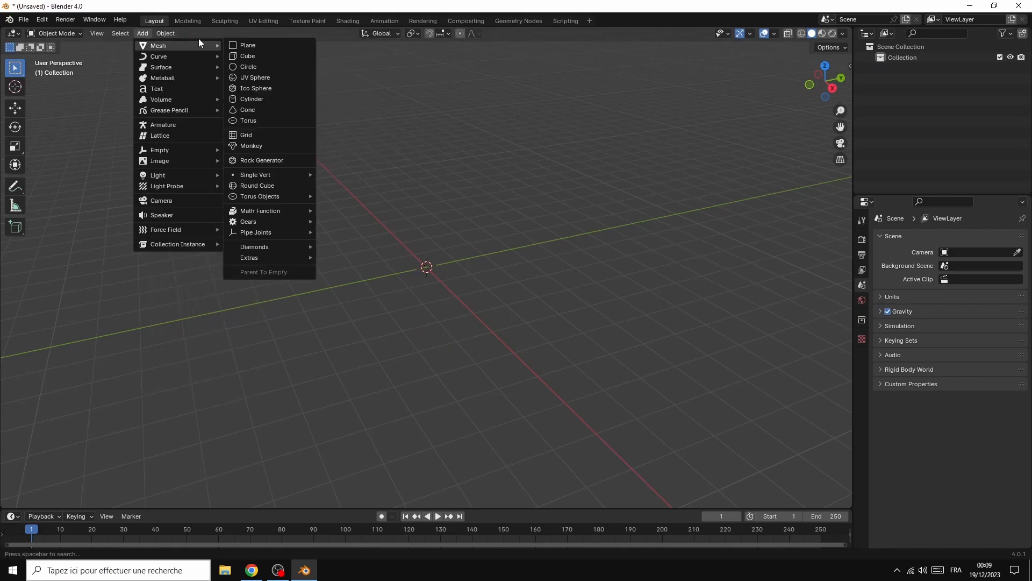
{"action": "left_click", "coordinate": [241, 53]}
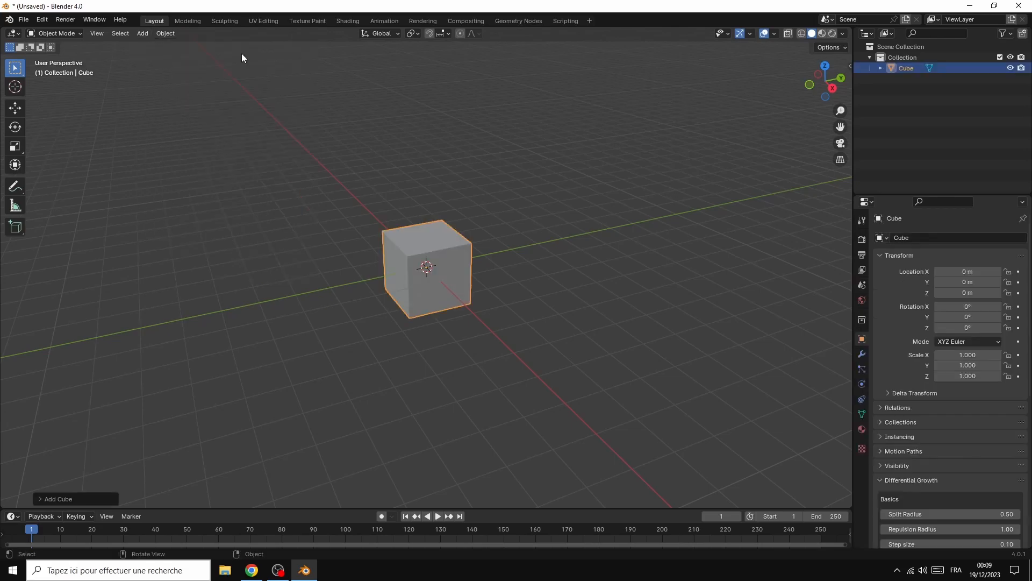
Subdivide the whole cube in Edit Mode with enough cuts for a dense grid, and return to Object Mode
{"action": "left_click", "coordinate": [73, 34]}
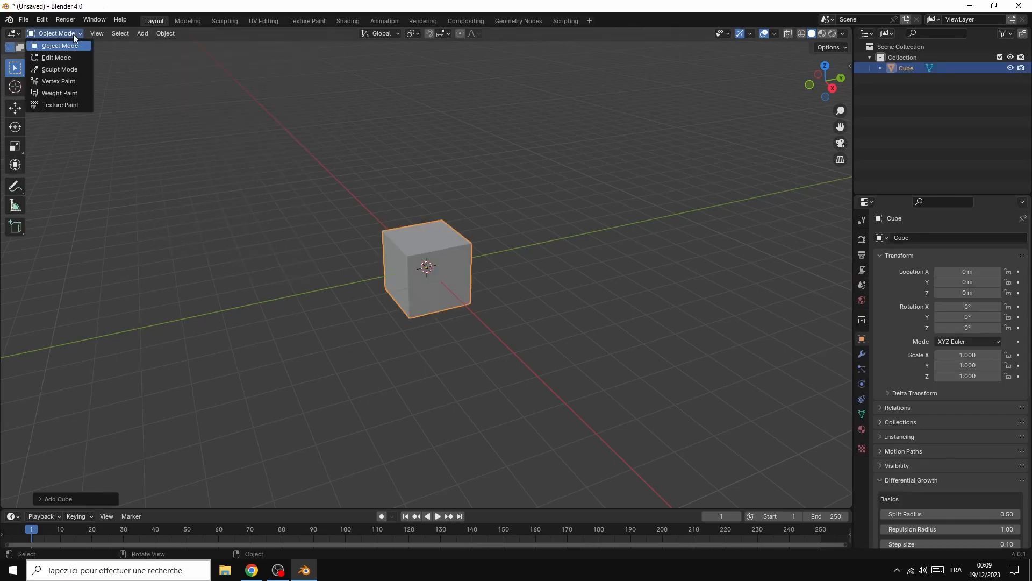
{"action": "left_click", "coordinate": [56, 58]}
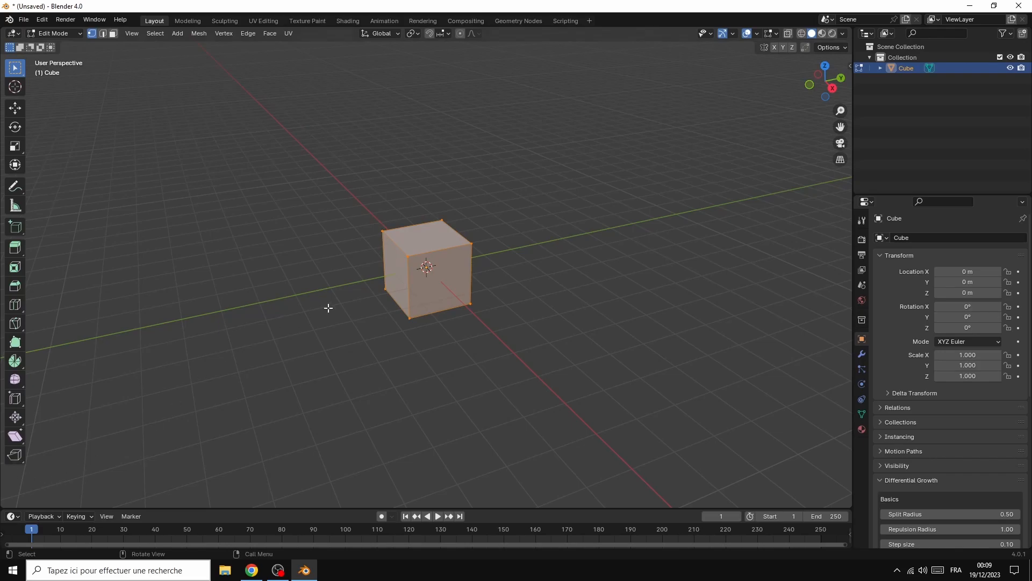
{"action": "right_click", "coordinate": [393, 237]}
{"action": "left_click", "coordinate": [378, 236]}
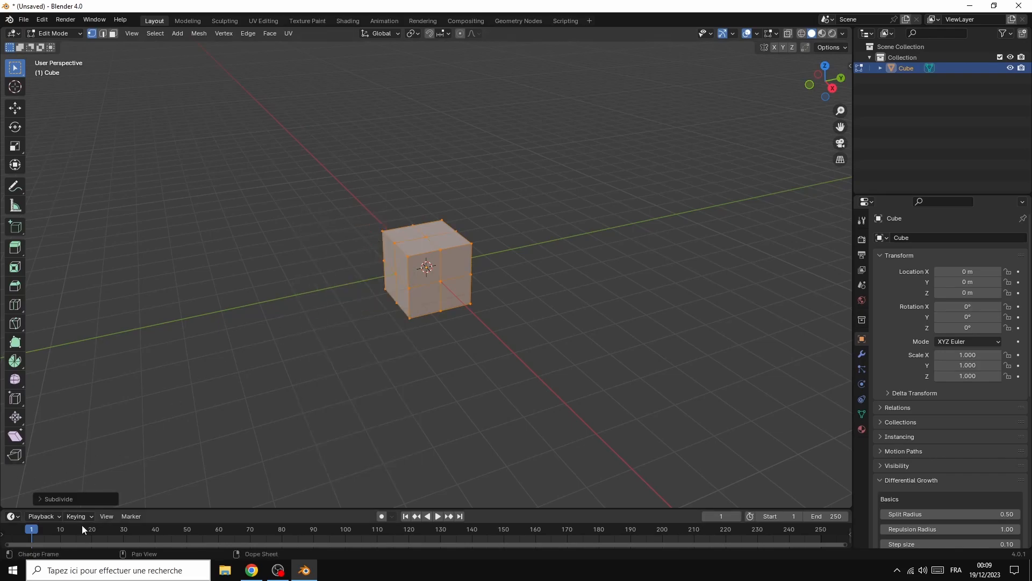
{"action": "left_click", "coordinate": [92, 498]}
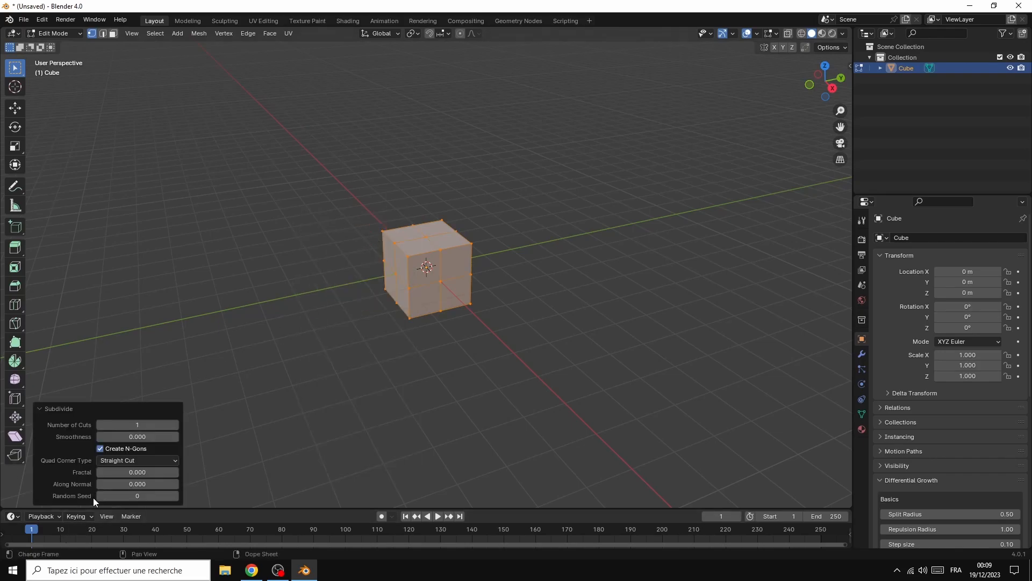
{"action": "left_click_drag", "start_coordinate": [133, 426], "coordinate": [216, 426]}
{"action": "left_click", "coordinate": [140, 304]}
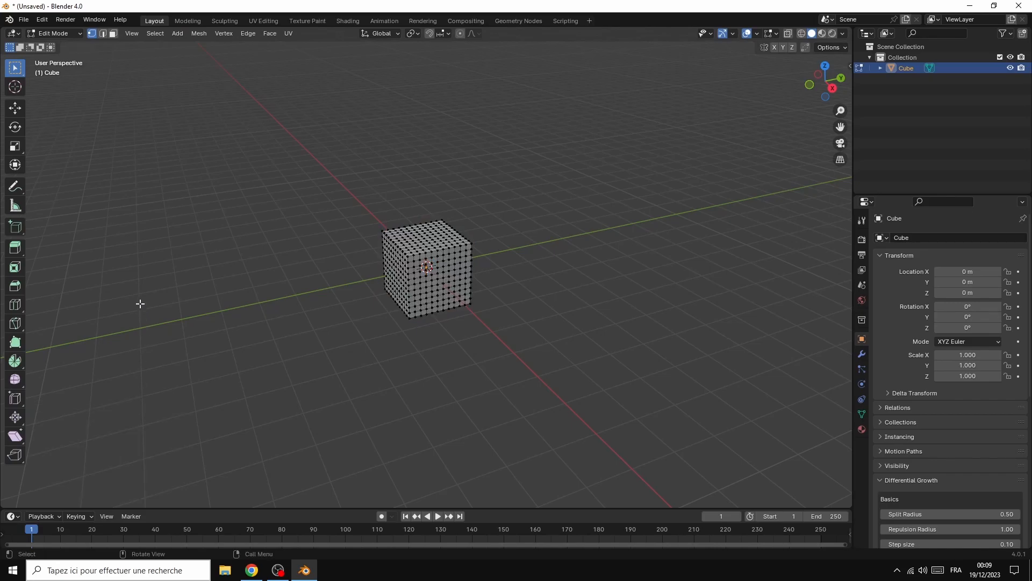
{"action": "left_click", "coordinate": [63, 34]}
{"action": "left_click", "coordinate": [60, 46]}
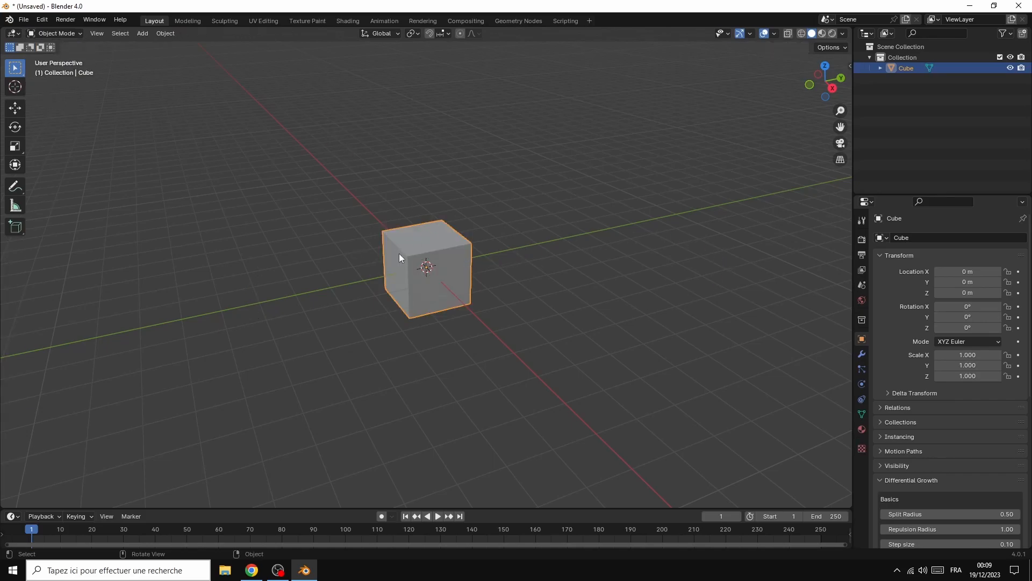
Add a Simple Deform modifier to the cube and set it to twist 360° about the Z axis
{"action": "left_click", "coordinate": [860, 356]}
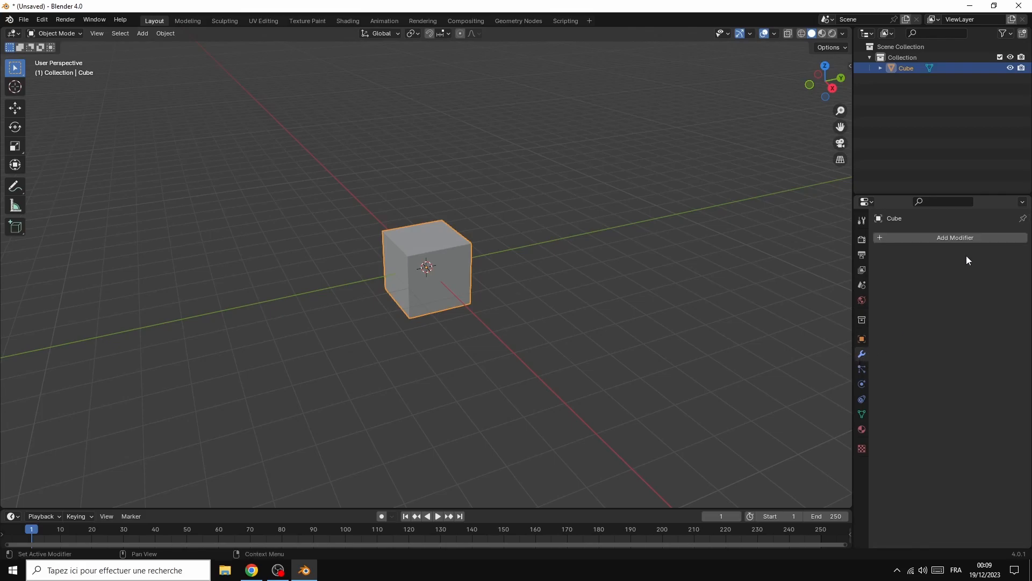
{"action": "left_click", "coordinate": [942, 238]}
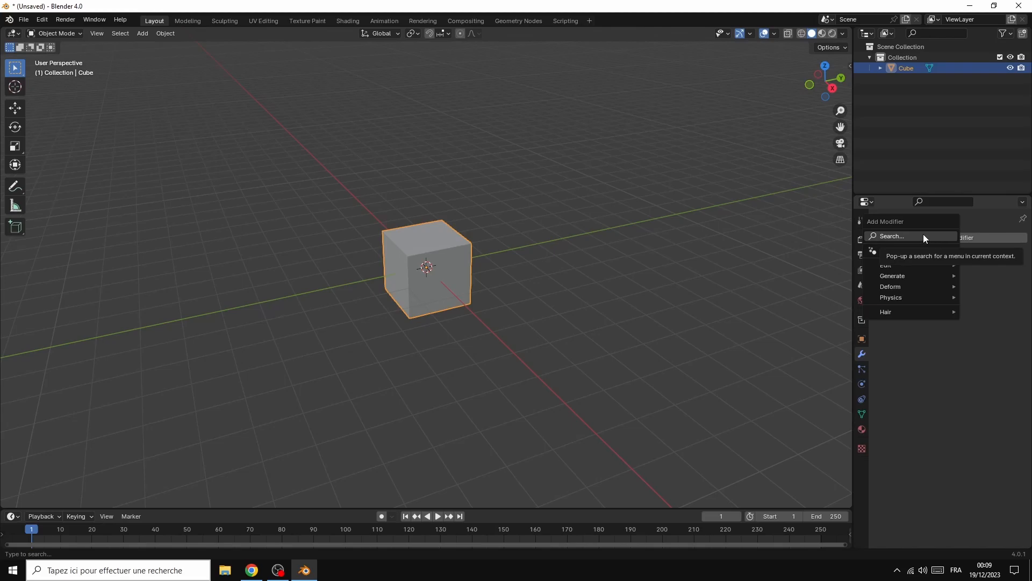
{"action": "left_click", "coordinate": [924, 237]}
{"action": "type", "text": "S"}
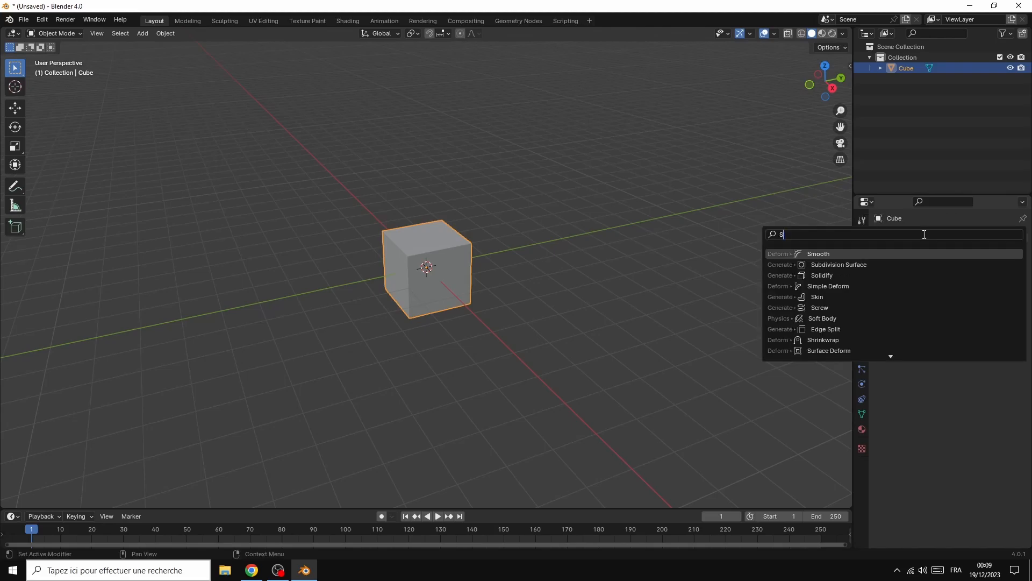
{"action": "type", "text": "IMP"}
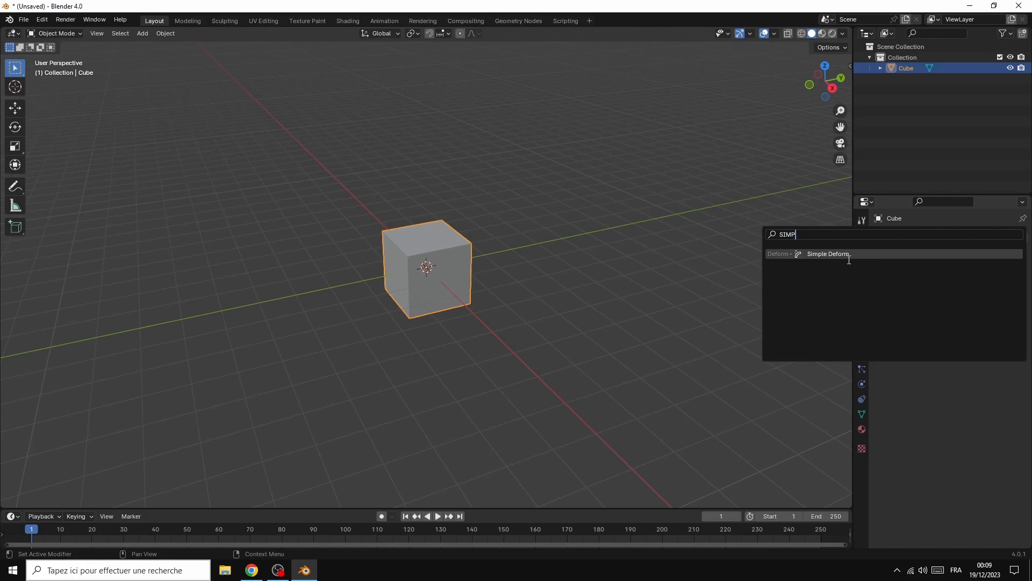
{"action": "left_click", "coordinate": [848, 255]}
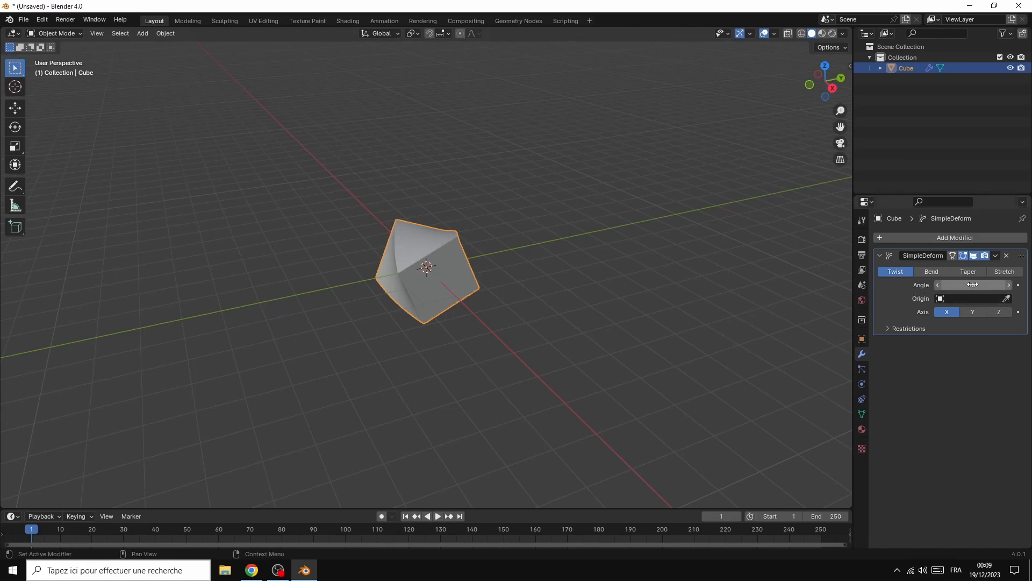
{"action": "left_click", "coordinate": [991, 313]}
{"action": "left_click_drag", "start_coordinate": [969, 284], "coordinate": [1026, 285]}
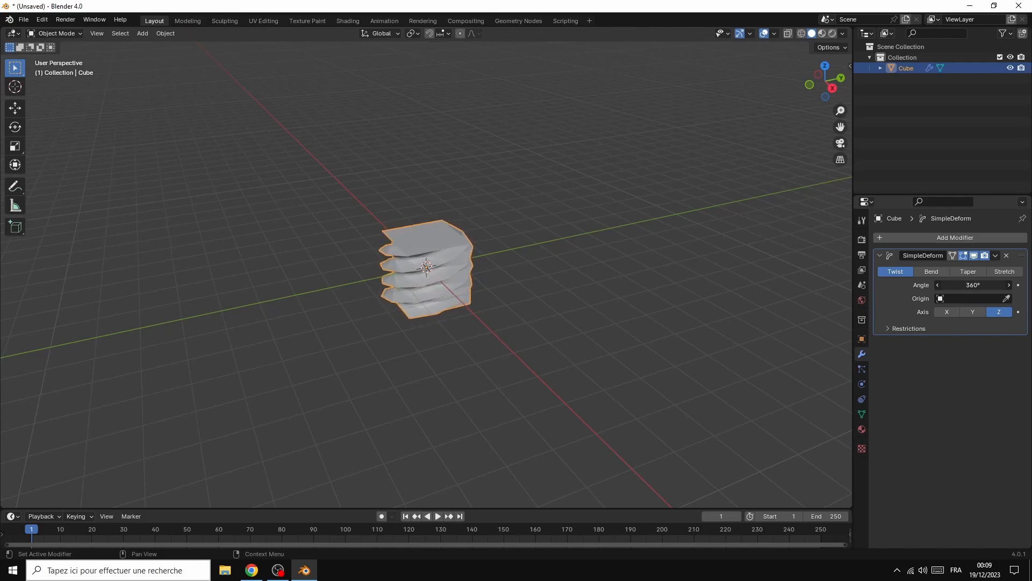
Try the twist about the X and Y axes and set the axis back to Z
{"action": "left_click", "coordinate": [944, 310]}
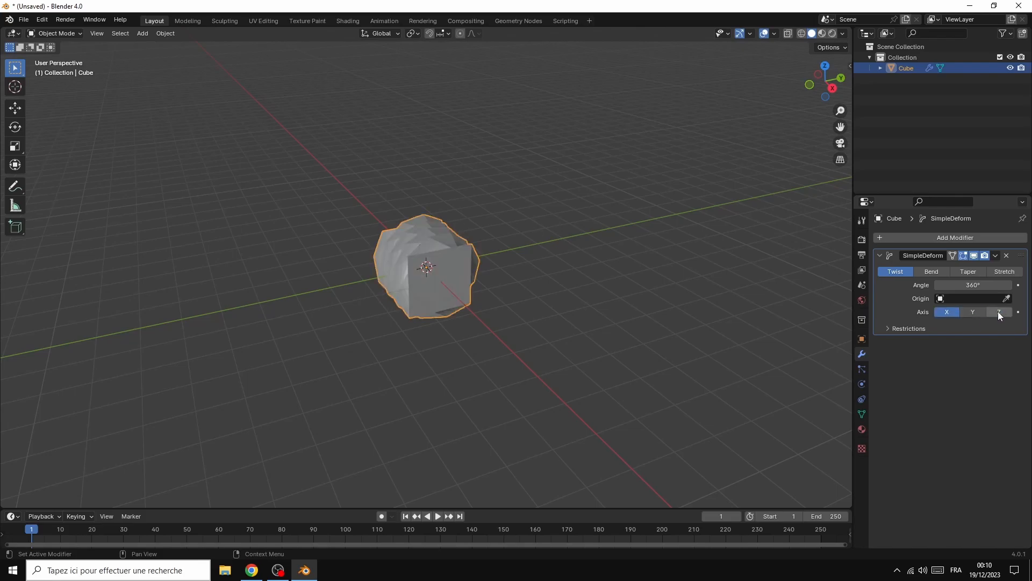
{"action": "left_click", "coordinate": [971, 317]}
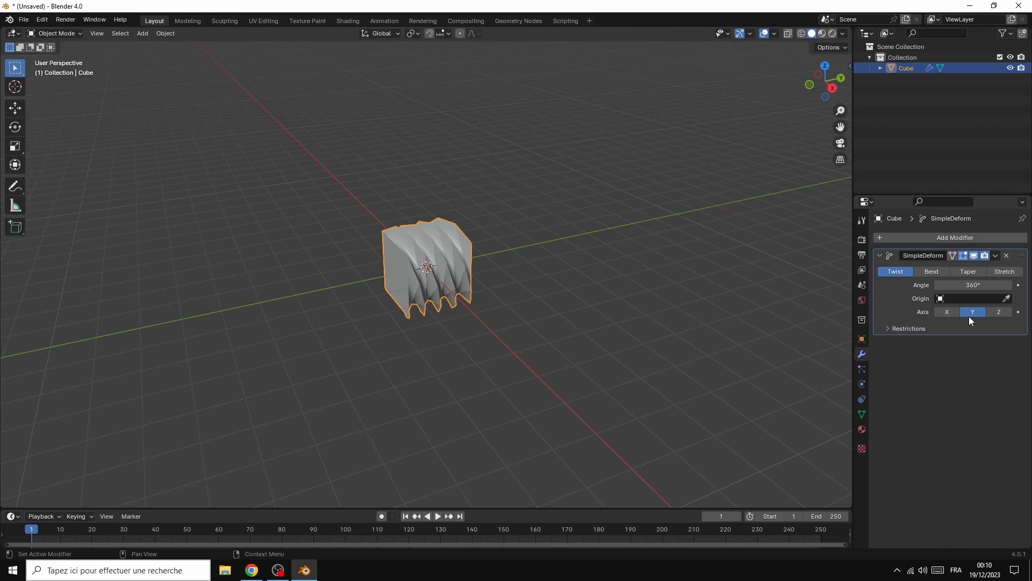
{"action": "left_click", "coordinate": [997, 313]}
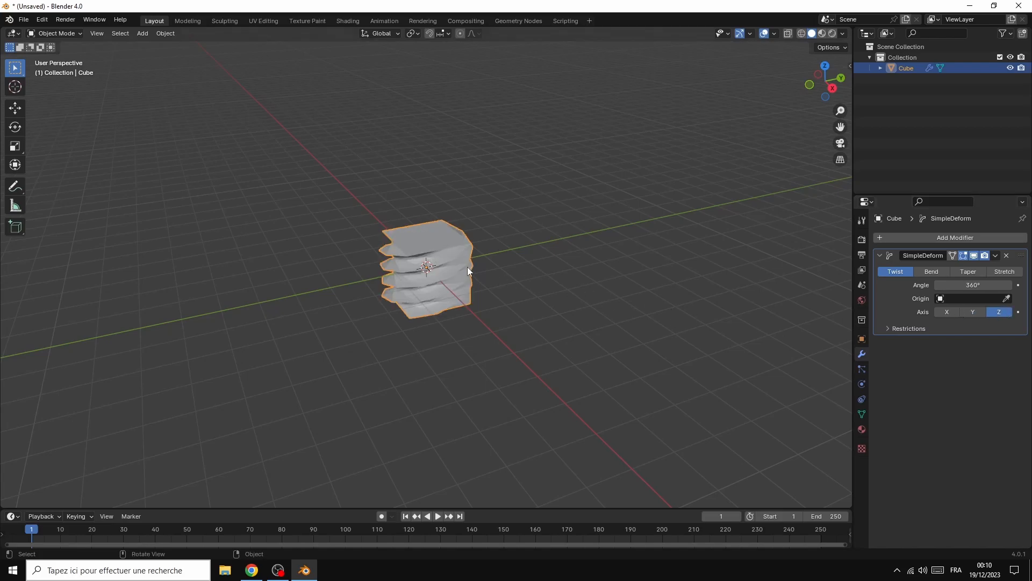
Add a Displace modifier to the cube and place it above Simple Deform in the modifier stack
{"action": "left_click", "coordinate": [932, 238]}
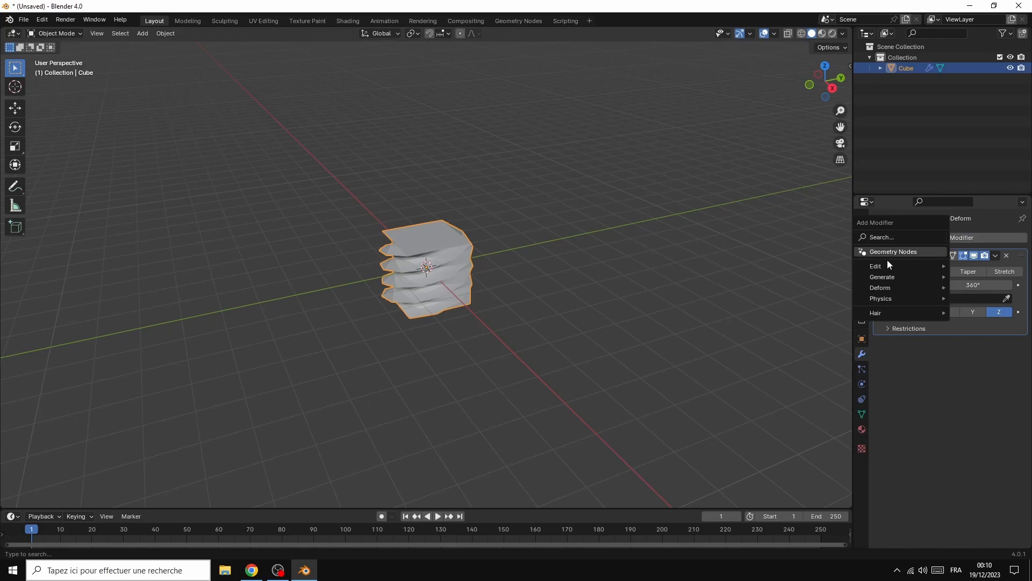
{"action": "left_click", "coordinate": [883, 237]}
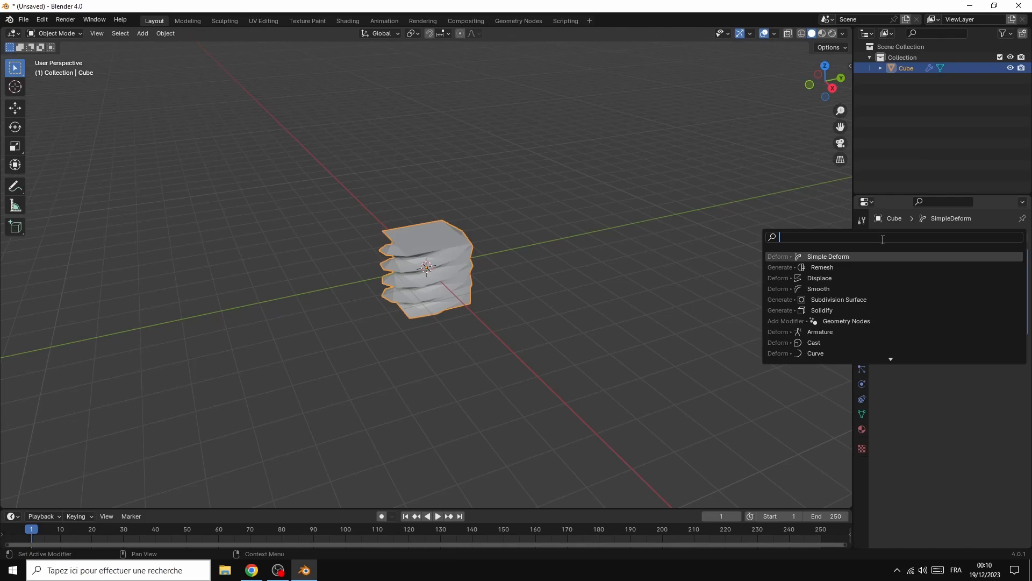
{"action": "type", "text": "DI"}
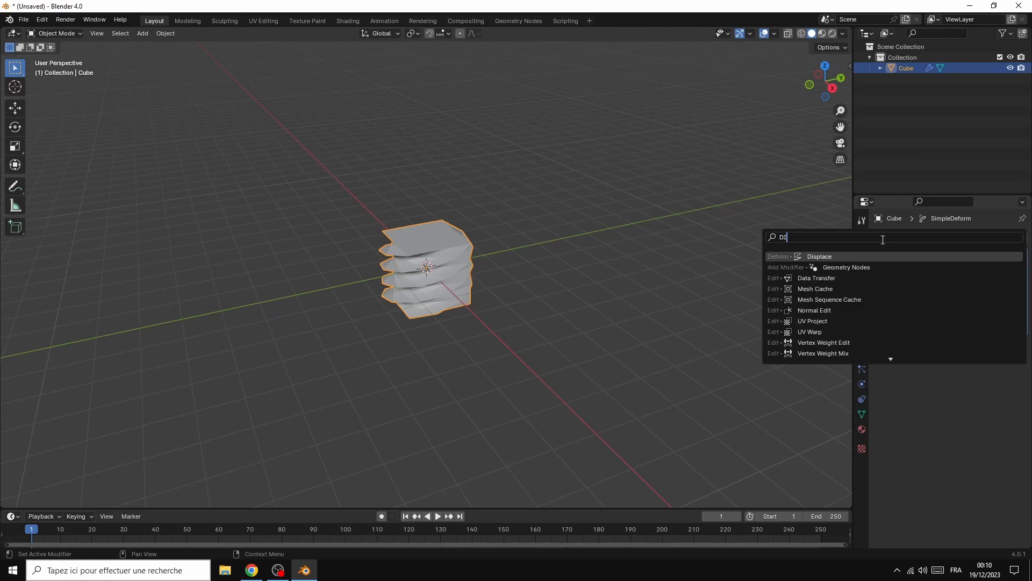
{"action": "type", "text": "S"}
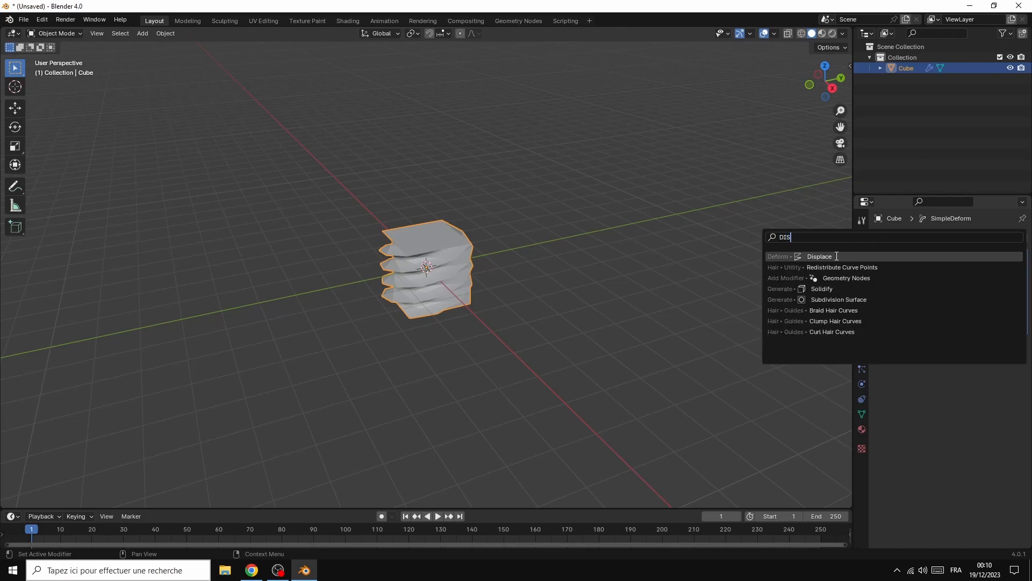
{"action": "left_click", "coordinate": [837, 256]}
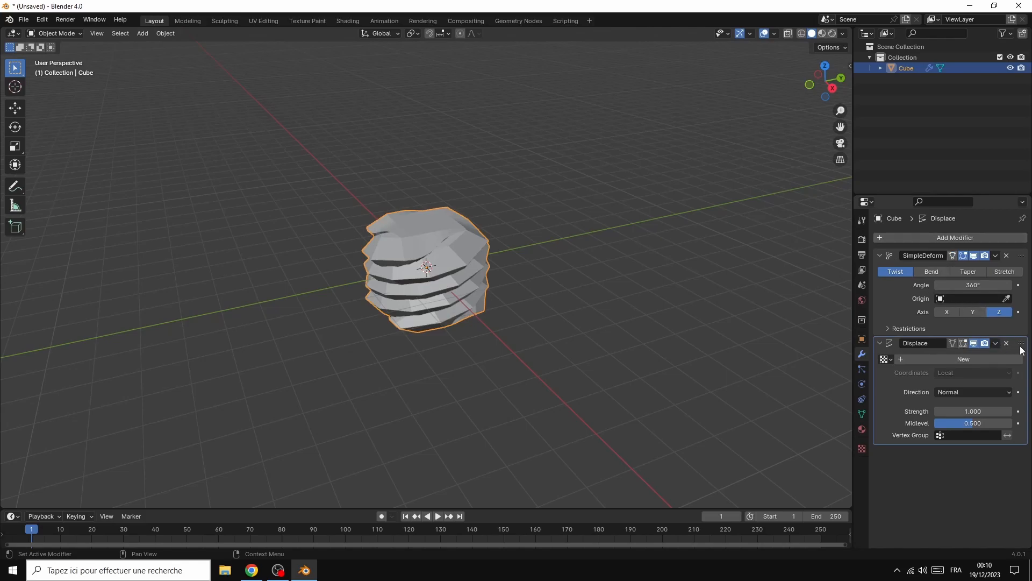
{"action": "left_click_drag", "start_coordinate": [1021, 343], "coordinate": [1022, 257]}
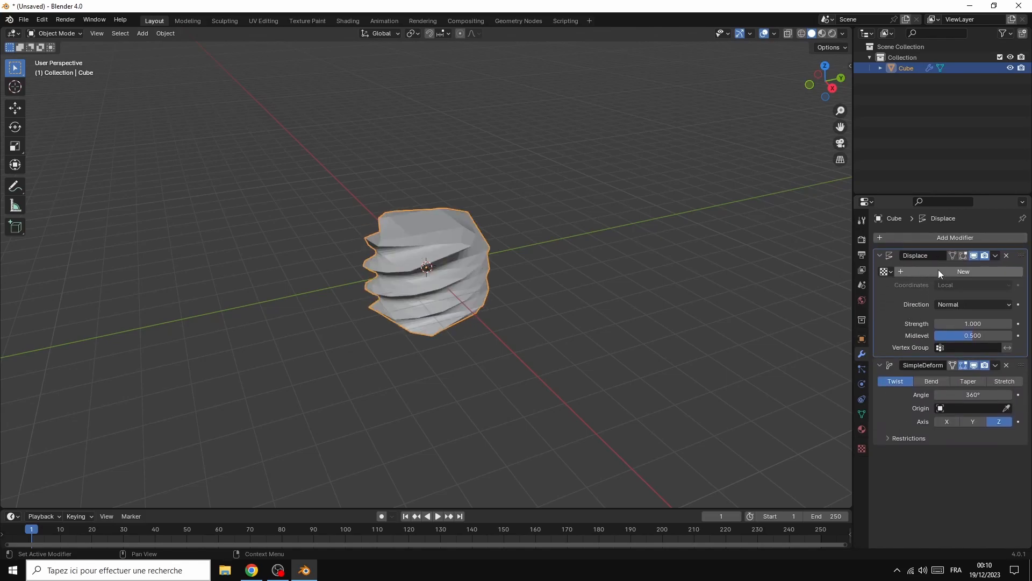
Create a new texture for the Displace modifier and set its type to Clouds
{"action": "left_click", "coordinate": [947, 271]}
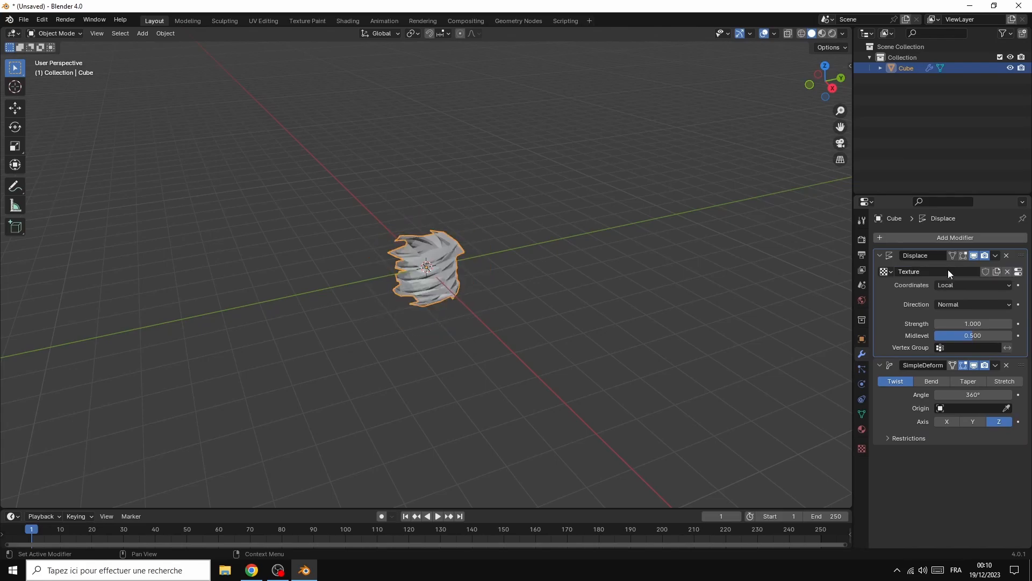
{"action": "left_click", "coordinate": [1018, 272]}
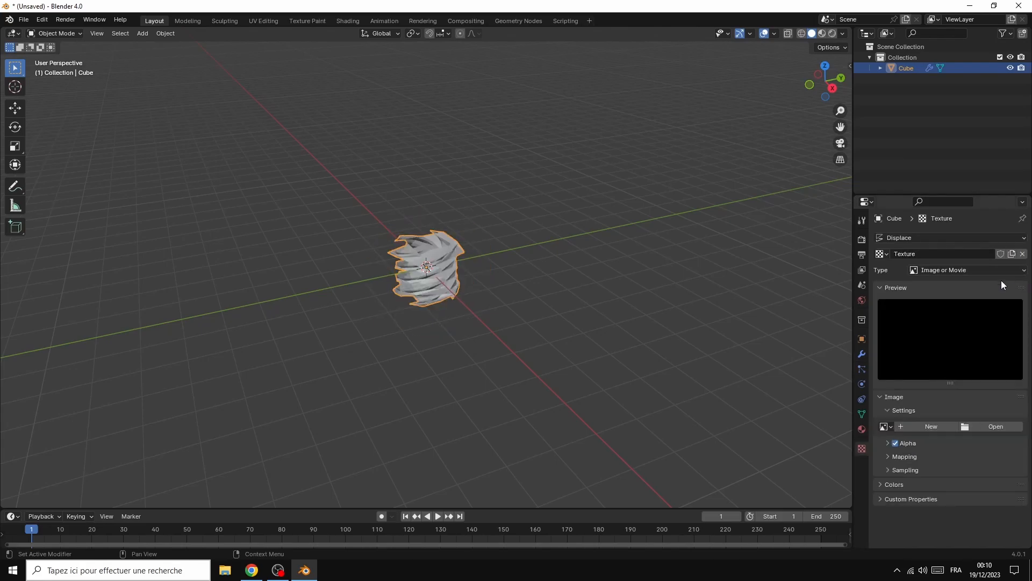
{"action": "left_click", "coordinate": [951, 272]}
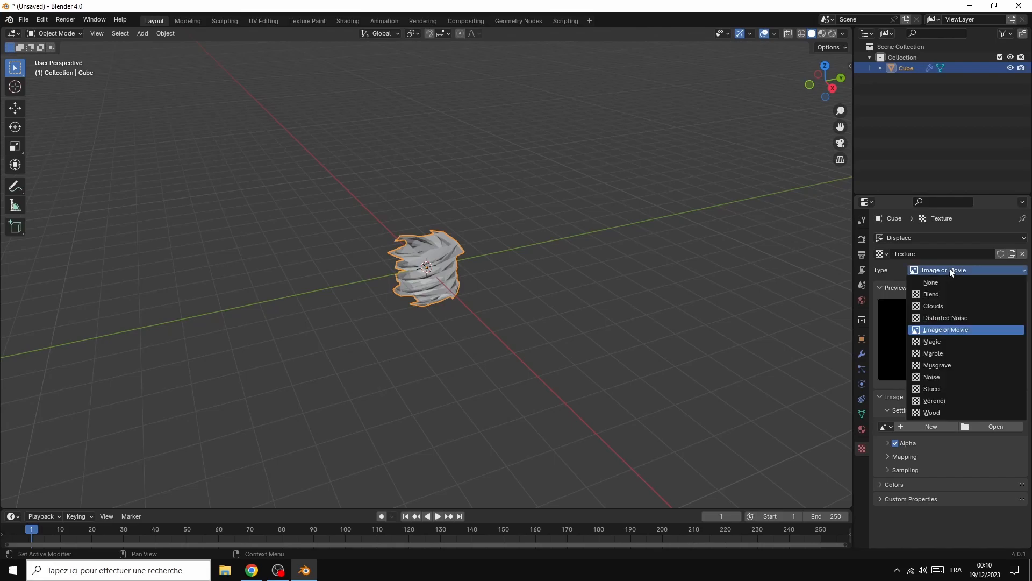
{"action": "left_click", "coordinate": [932, 307]}
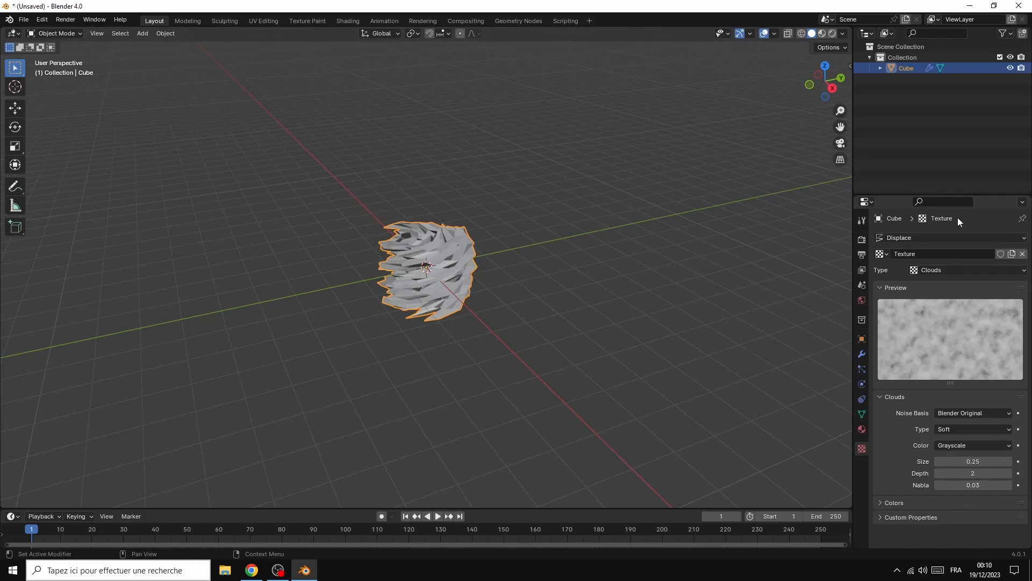
Add a Subdivision Surface modifier to the twisted cube, below Simple Deform in the modifier stack
{"action": "left_click", "coordinate": [862, 355]}
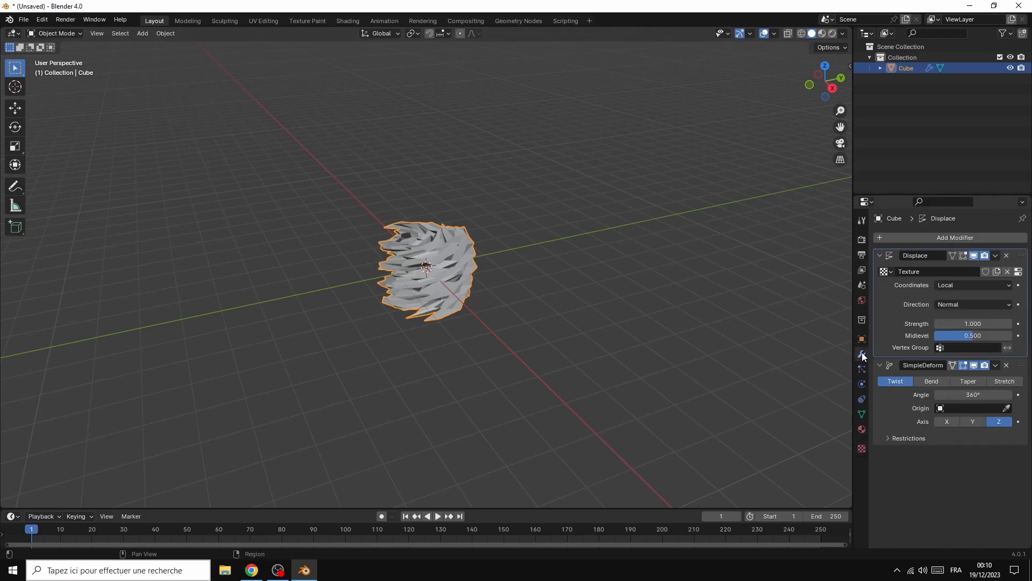
{"action": "left_click", "coordinate": [954, 238]}
{"action": "left_click", "coordinate": [950, 239]}
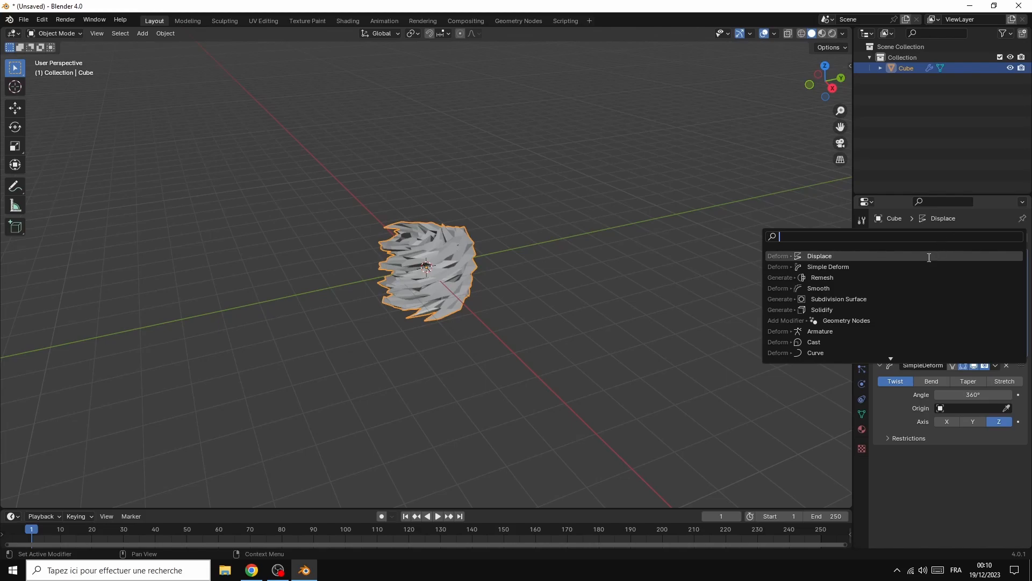
{"action": "left_click", "coordinate": [860, 299]}
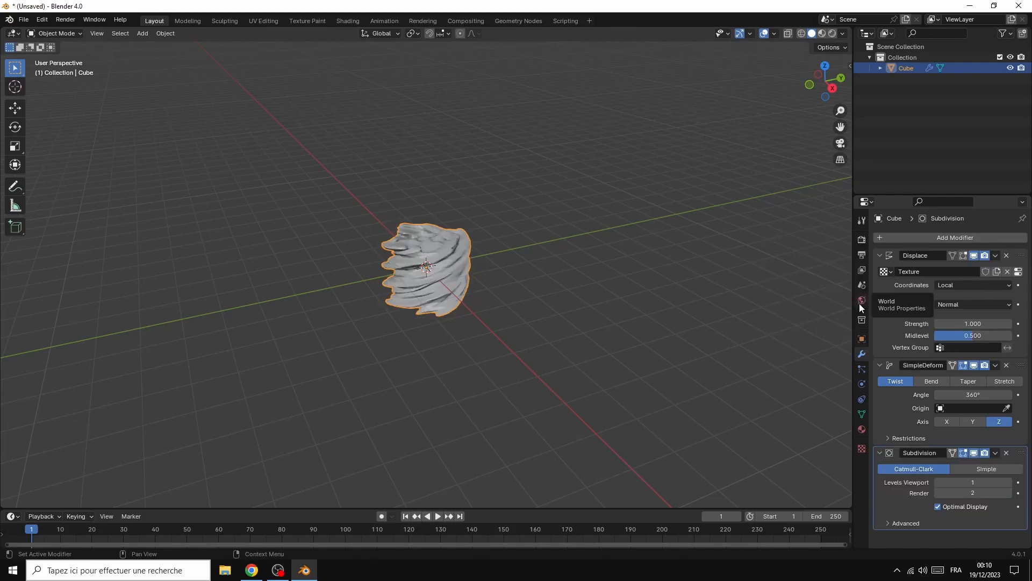
Set the Subdivision modifier's levels to 3 for the viewport and 4 for the render
{"action": "left_click", "coordinate": [1009, 483]}
{"action": "left_click", "coordinate": [1010, 483]}
{"action": "left_click", "coordinate": [1009, 494]}
{"action": "left_click", "coordinate": [1009, 493]}
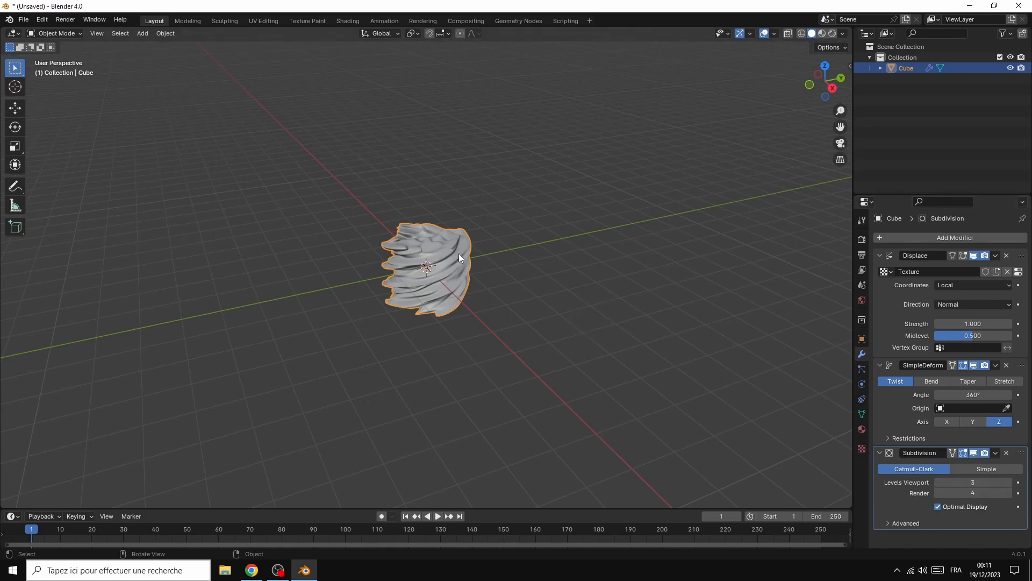
Set the cube's Displace strength to -10.6 and apply Shade Smooth to the cube with Auto Smooth off
{"action": "left_click_drag", "start_coordinate": [826, 86], "coordinate": [848, 107]}
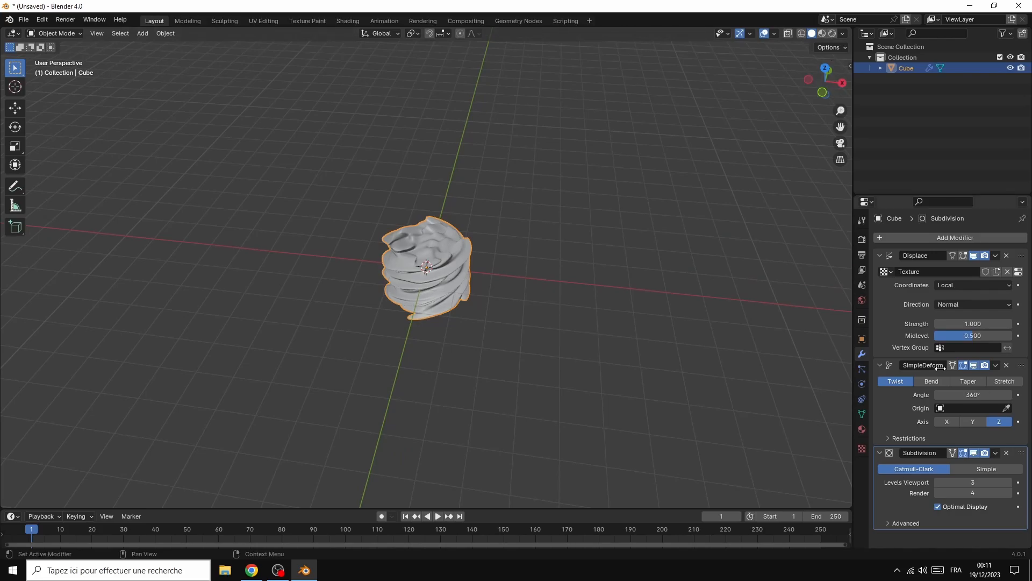
{"action": "mouse_move", "coordinate": [977, 323]}
{"action": "left_mouse_down"}
{"action": "mouse_move", "coordinate": [1022, 324]}
{"action": "mouse_move", "coordinate": [968, 324]}
{"action": "left_mouse_up"}
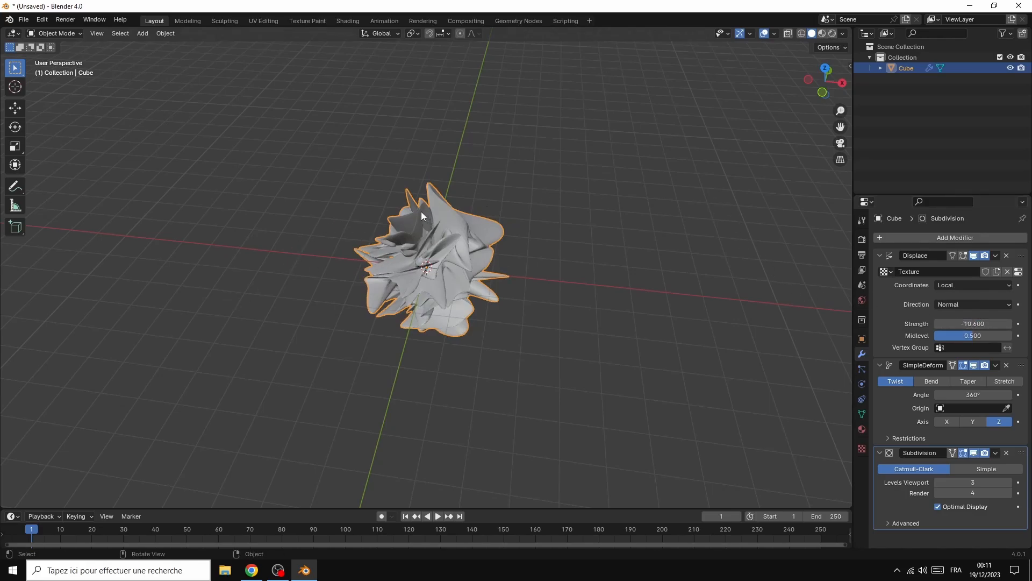
{"action": "right_click", "coordinate": [435, 217]}
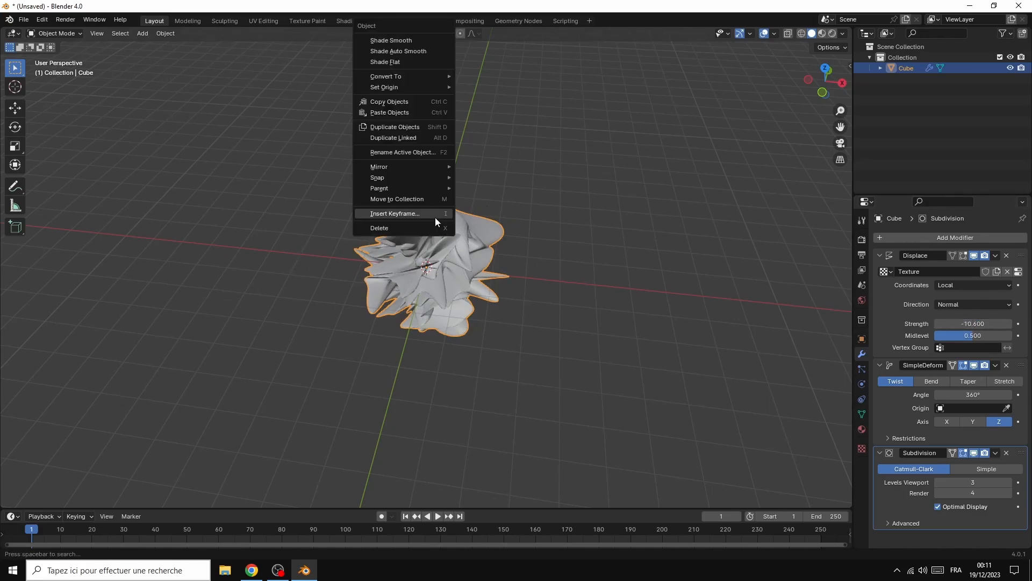
{"action": "left_click", "coordinate": [400, 40]}
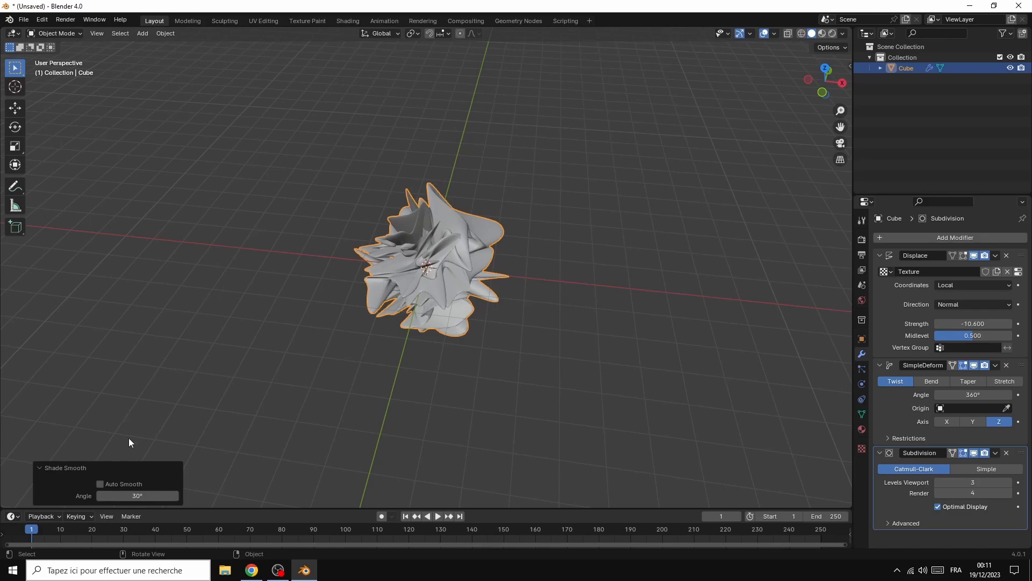
{"action": "scroll", "coordinate": [689, 258], "scroll_direction": "up", "scroll_amount": 4}
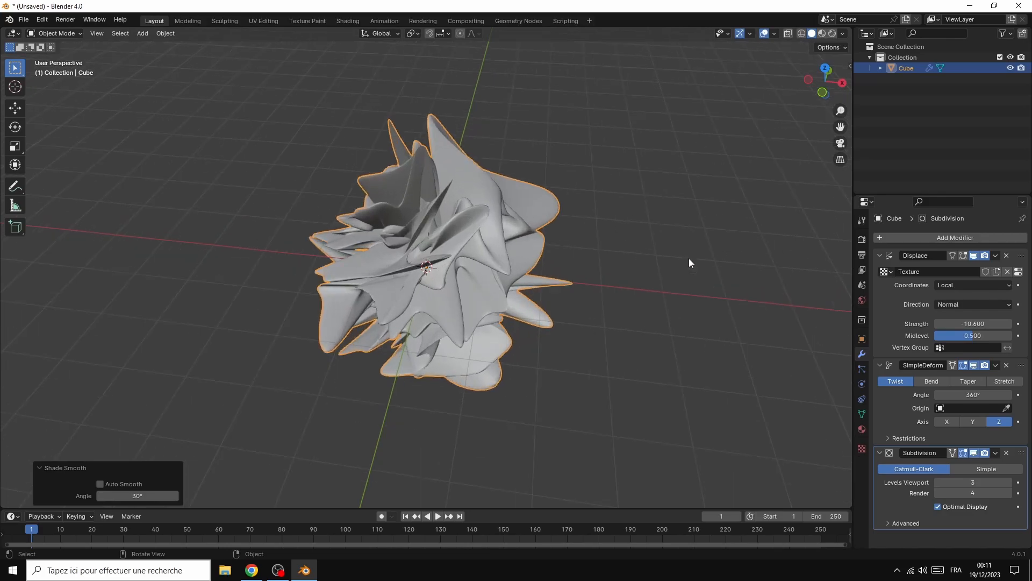
{"action": "left_click", "coordinate": [100, 483]}
{"action": "left_click", "coordinate": [101, 482]}
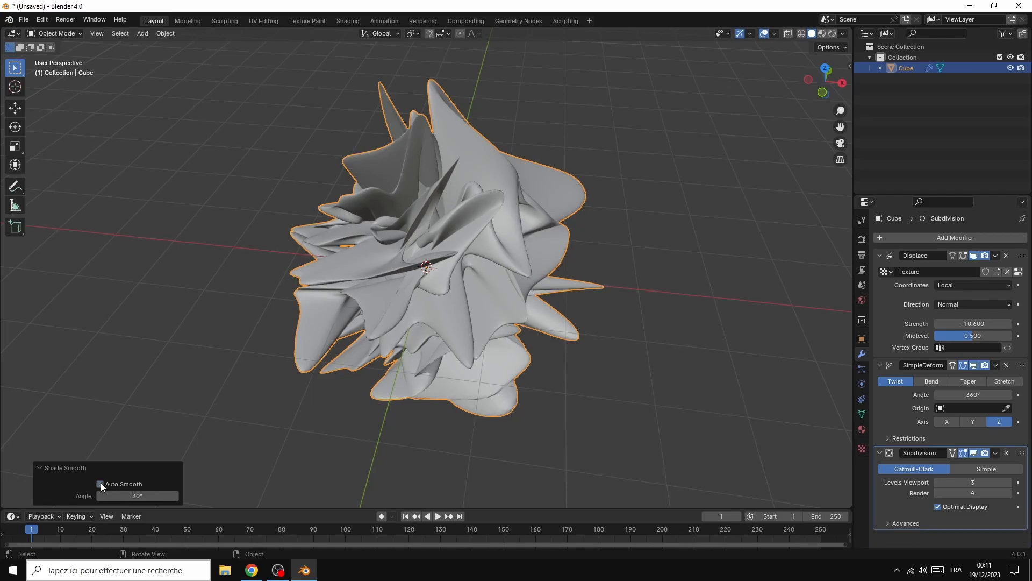
{"action": "left_click", "coordinate": [177, 359]}
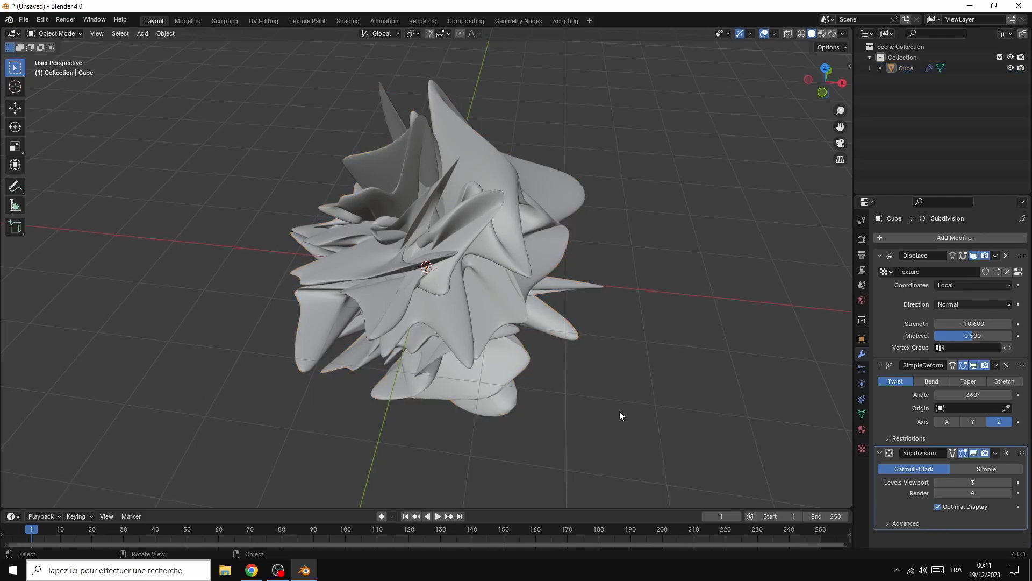
Raise the Subdivision modifier's levels to 5 for both viewport and render, and examine the surface smoothness up close
{"action": "left_click", "coordinate": [1009, 495]}
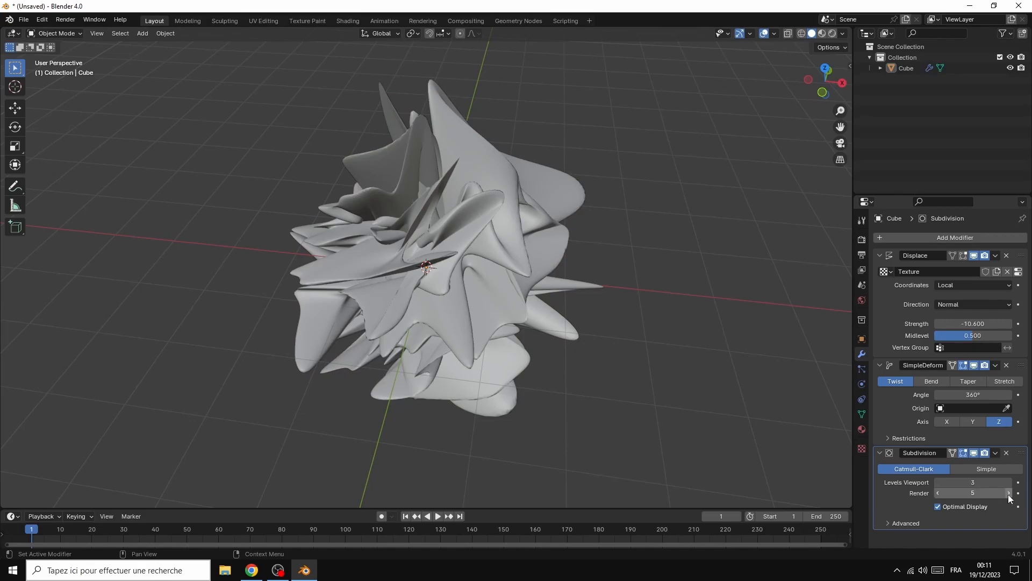
{"action": "left_click", "coordinate": [1009, 482]}
{"action": "left_click", "coordinate": [1009, 482]}
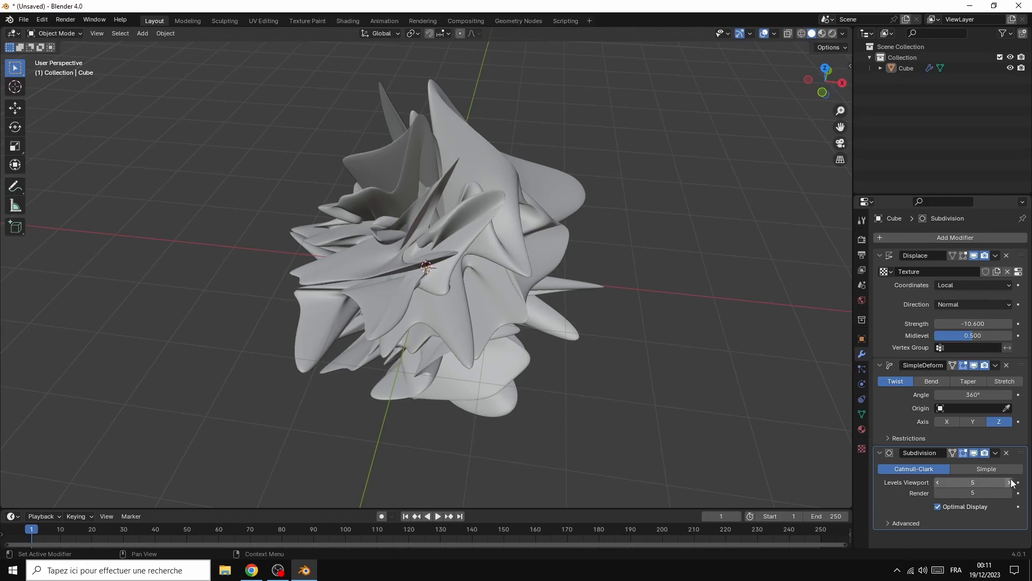
{"action": "scroll", "coordinate": [693, 230], "scroll_direction": "up", "scroll_amount": 3}
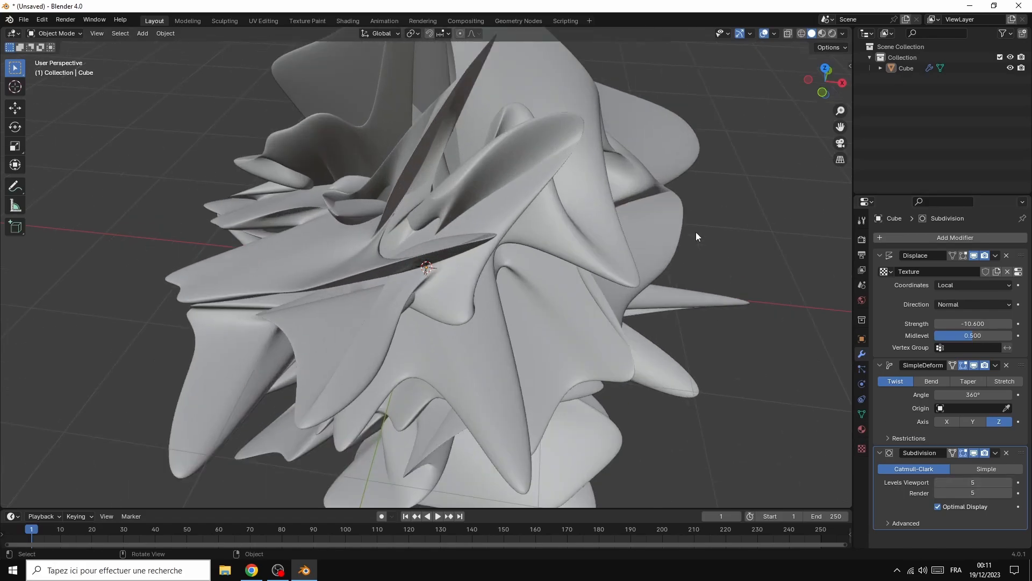
{"action": "scroll", "coordinate": [697, 237], "scroll_direction": "down", "scroll_amount": 3}
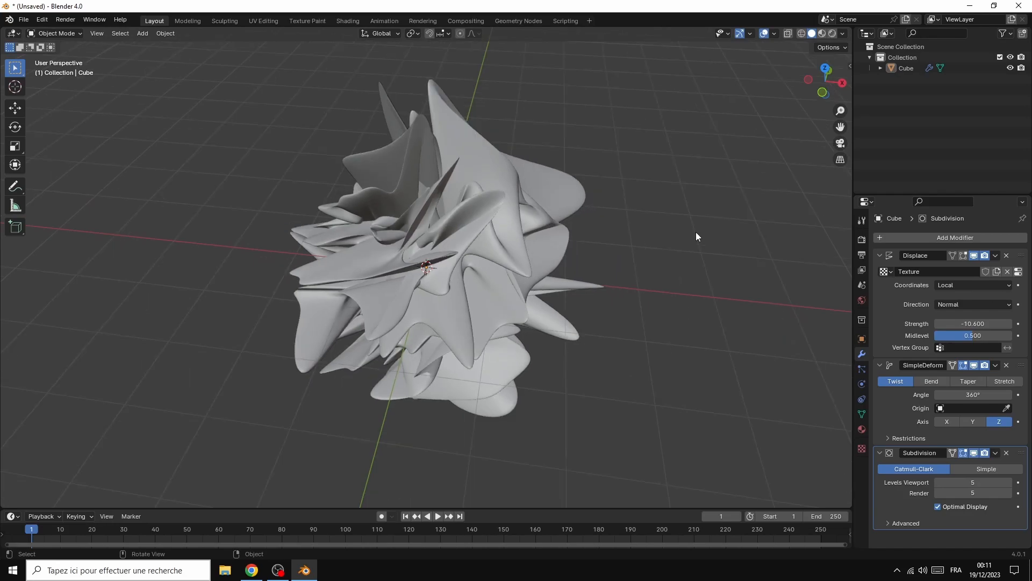
{"action": "scroll", "coordinate": [696, 237], "scroll_direction": "up", "scroll_amount": 2}
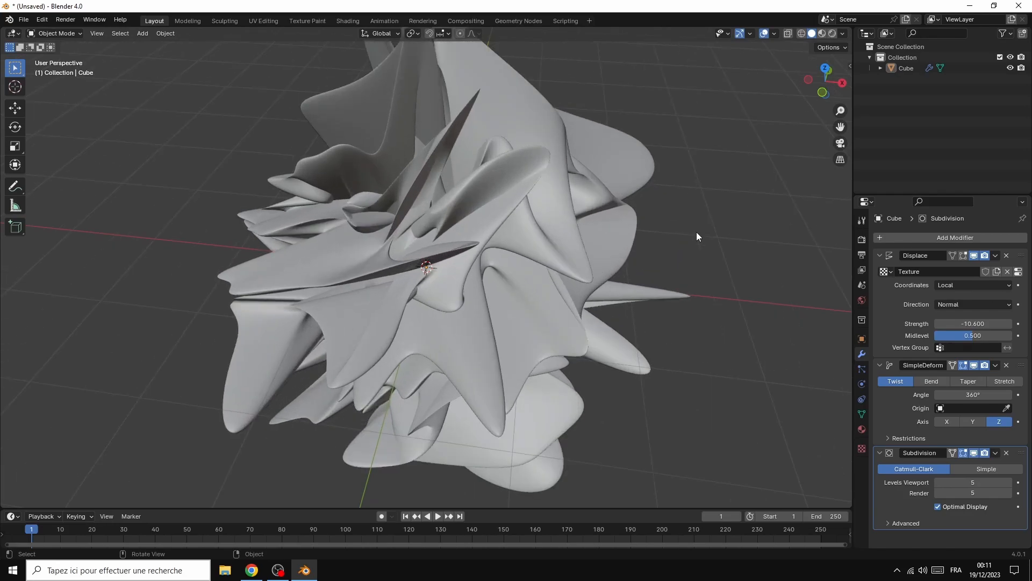
{"action": "scroll", "coordinate": [696, 235], "scroll_direction": "down", "scroll_amount": 4}
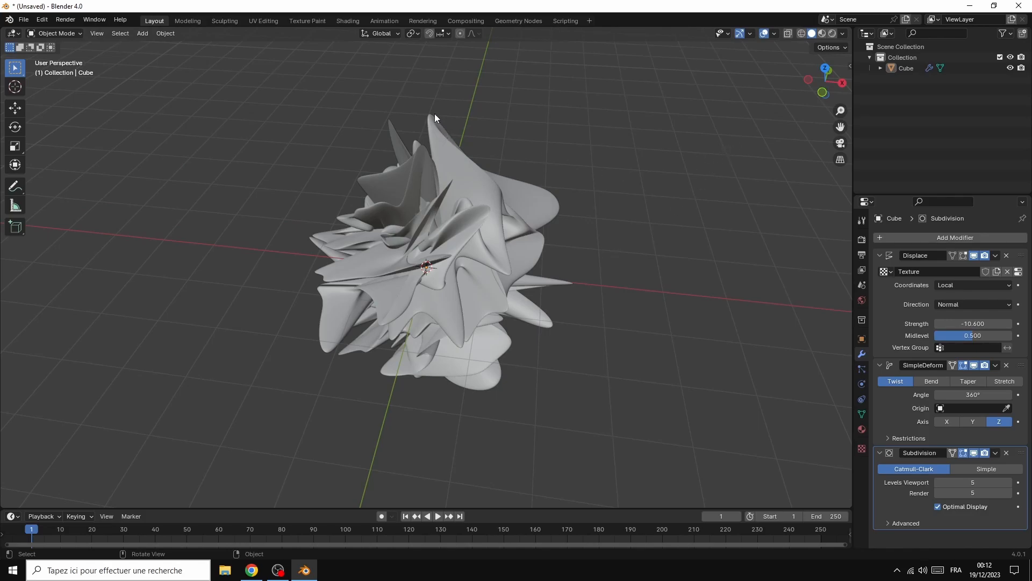
Add a camera to the scene and align it to the current viewport view
{"action": "left_click", "coordinate": [143, 34]}
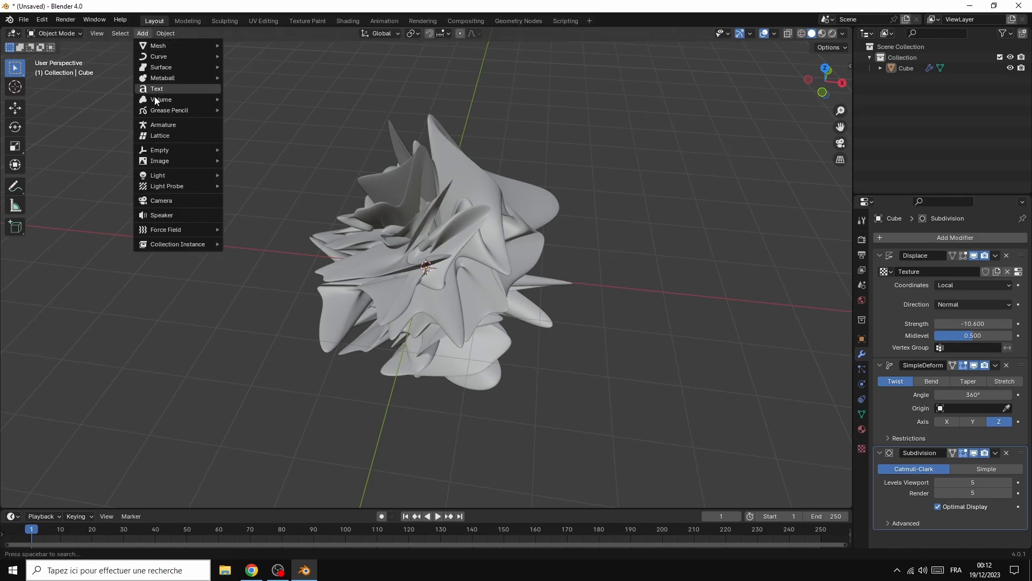
{"action": "left_click", "coordinate": [164, 201]}
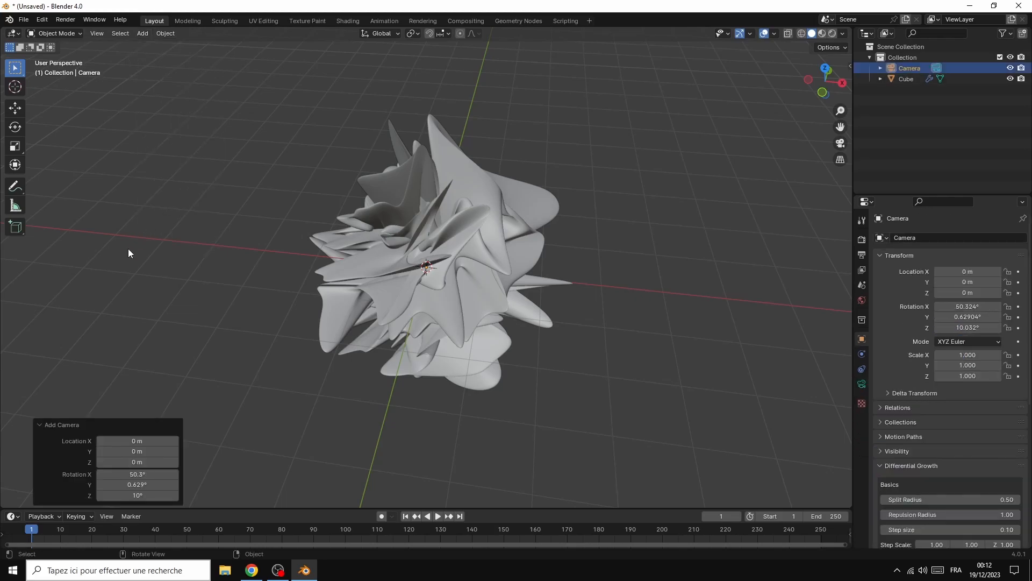
{"action": "left_click", "coordinate": [124, 349]}
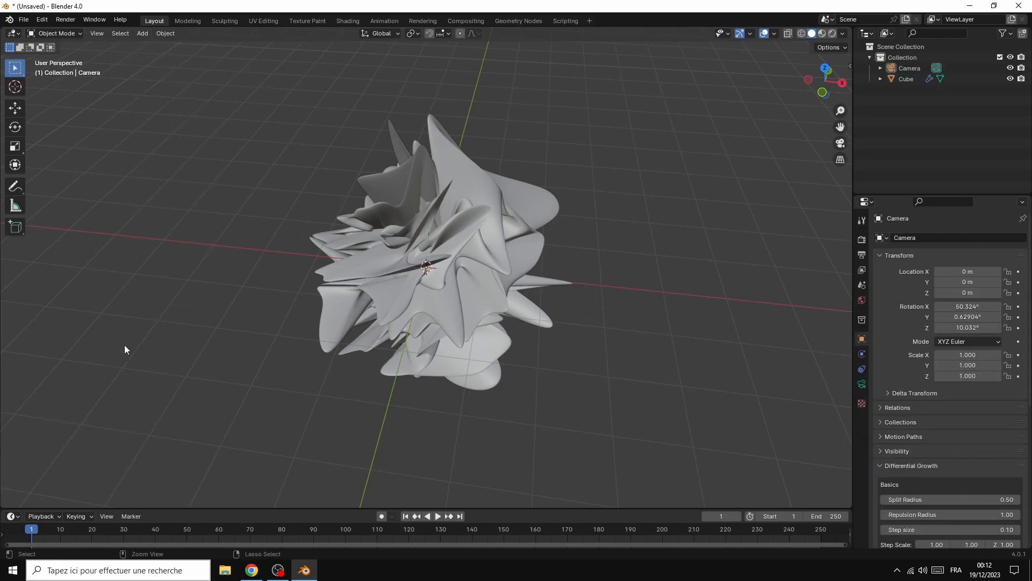
{"action": "key", "text": "ctrl+alt+KP_0"}
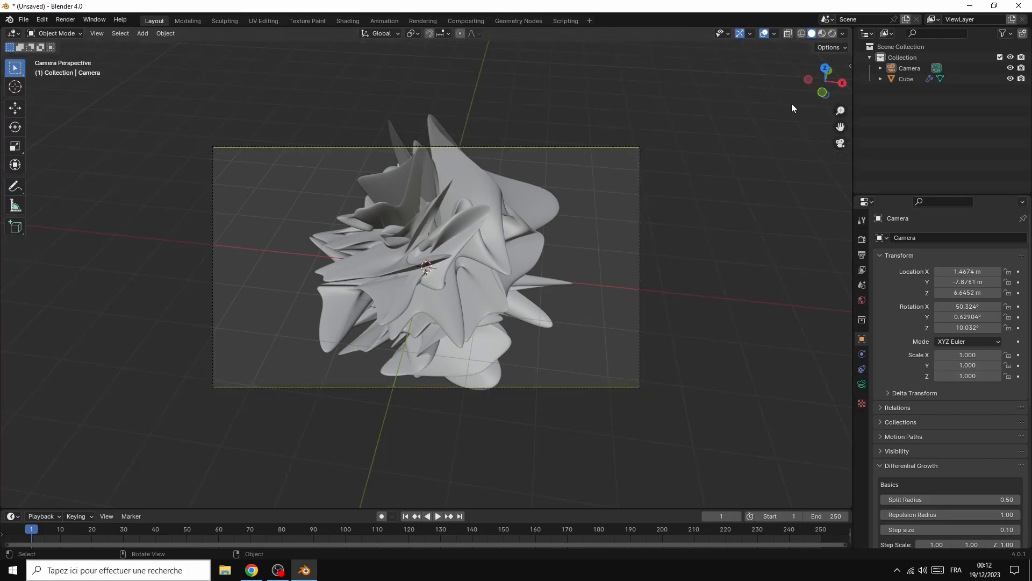
Enable the Camera to View lock so that viewport navigation moves the camera
{"action": "key", "text": "n"}
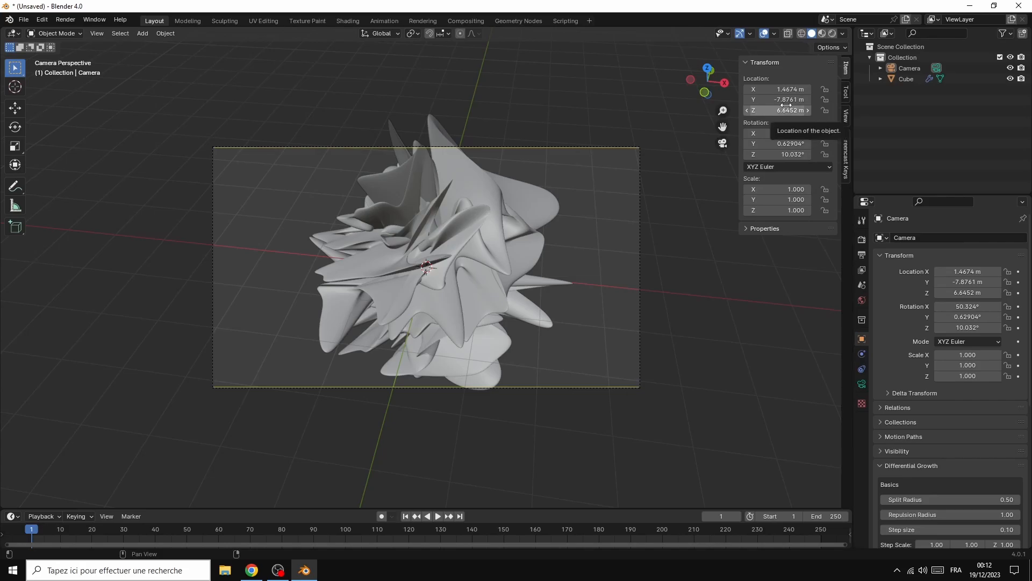
{"action": "left_click", "coordinate": [847, 114]}
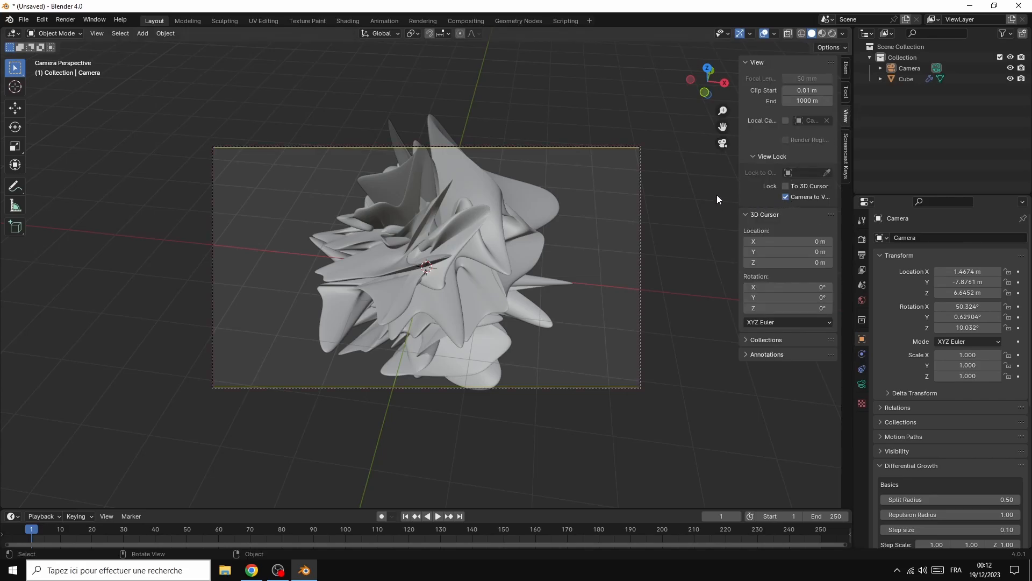
{"action": "key", "text": "n"}
Swing the camera round to the opposite side of the shape, offset the framing sideways, and set the camera's Z rotation to 181.74°
{"action": "left_click_drag", "start_coordinate": [825, 80], "coordinate": [631, 77]}
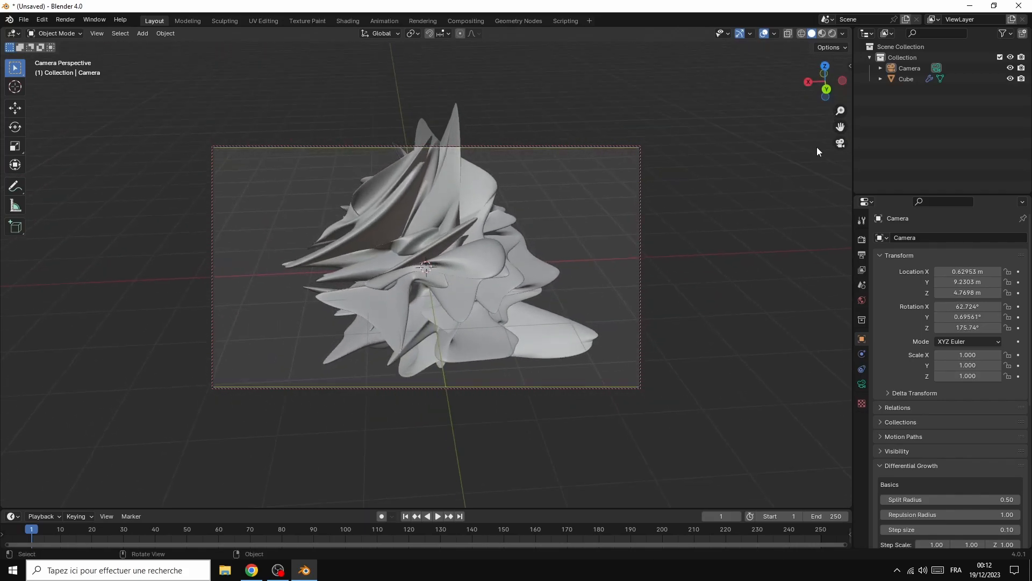
{"action": "left_click_drag", "start_coordinate": [841, 127], "coordinate": [725, 147]}
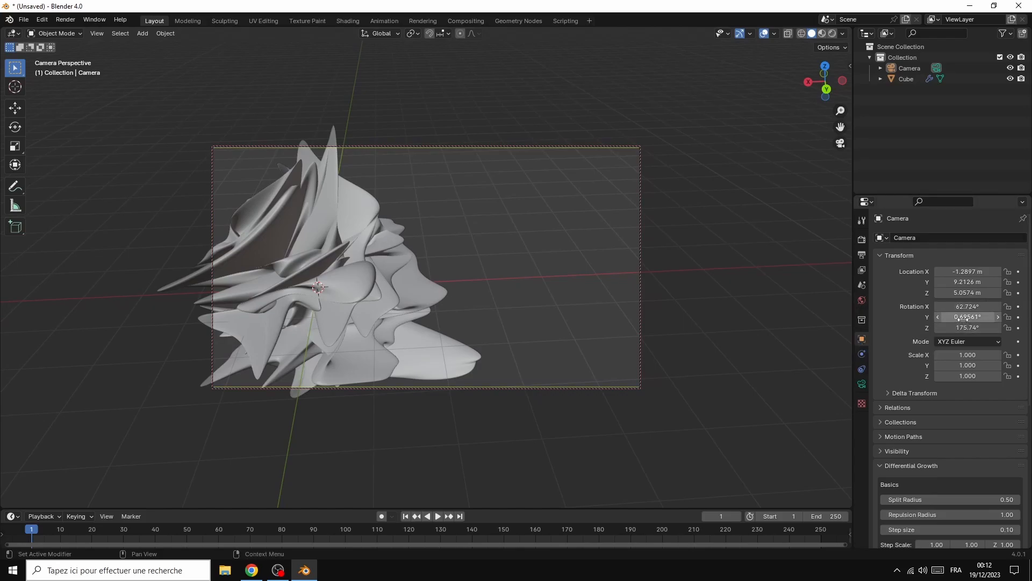
{"action": "mouse_move", "coordinate": [968, 327]}
{"action": "left_mouse_down"}
{"action": "mouse_move", "coordinate": [989, 328]}
{"action": "mouse_move", "coordinate": [971, 327]}
{"action": "left_mouse_up"}
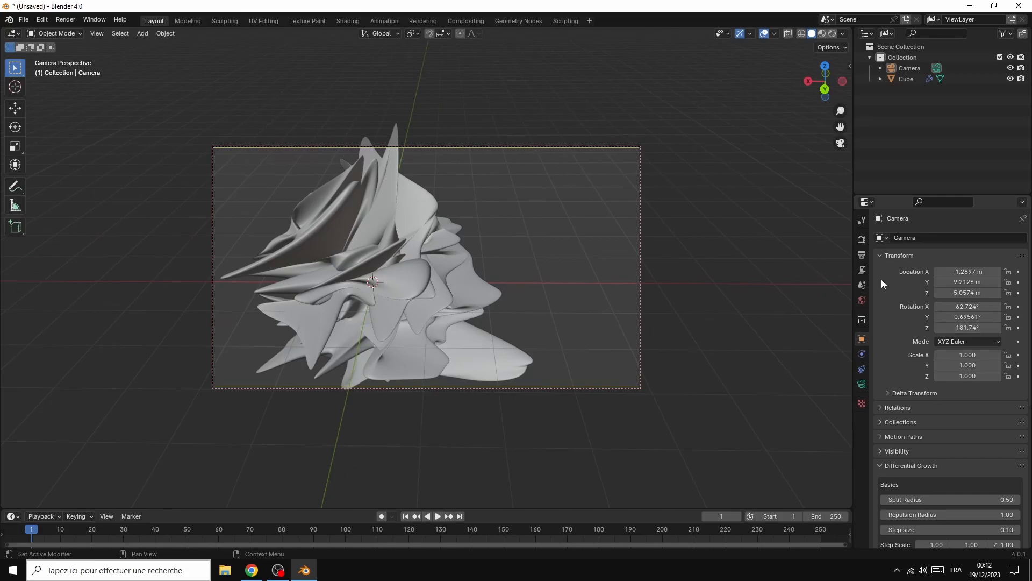
Rotate the cube 45° about its Y axis and set its Displace strength to -7.8
{"action": "left_click", "coordinate": [386, 238]}
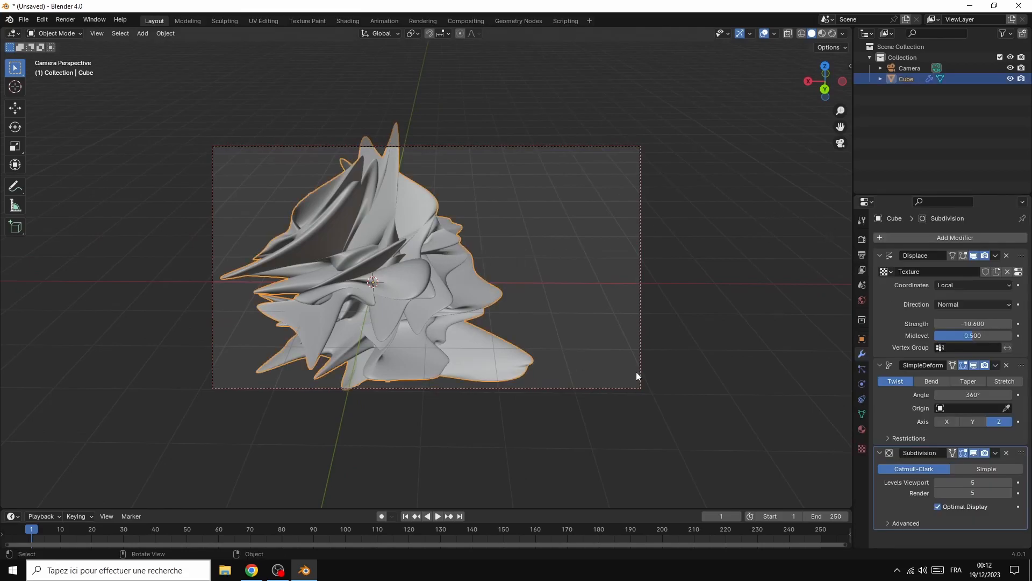
{"action": "left_click", "coordinate": [861, 340]}
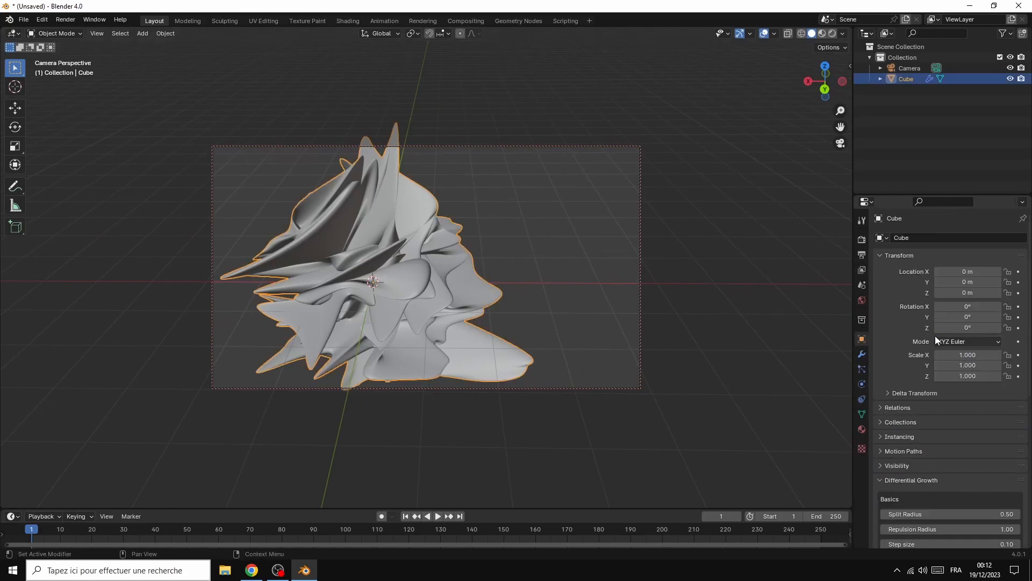
{"action": "mouse_move", "coordinate": [967, 317]}
{"action": "left_mouse_down"}
{"action": "mouse_move", "coordinate": [1009, 317]}
{"action": "mouse_move", "coordinate": [952, 317]}
{"action": "left_mouse_up"}
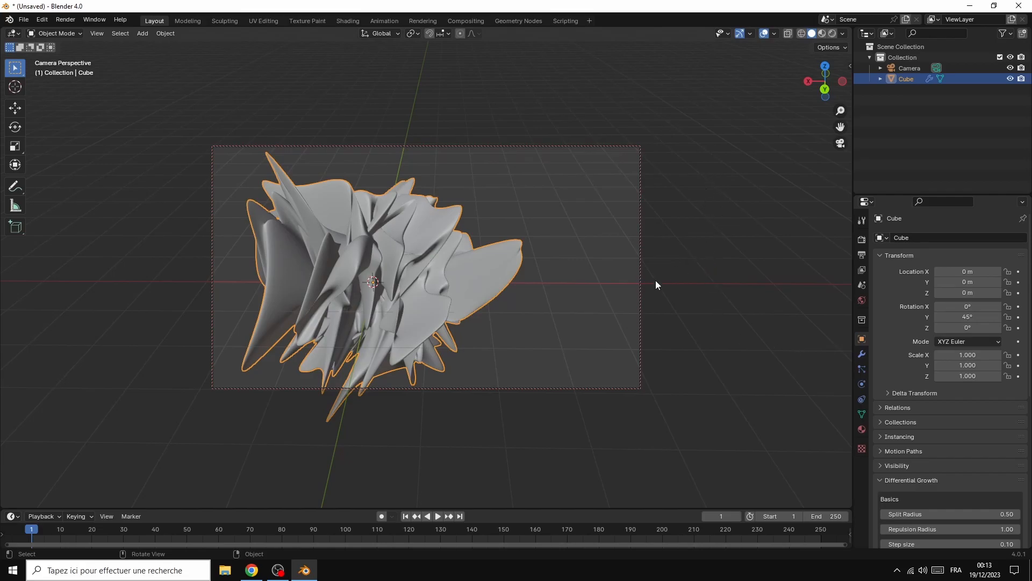
{"action": "left_click", "coordinate": [863, 355]}
{"action": "left_click_drag", "start_coordinate": [934, 326], "coordinate": [906, 328]}
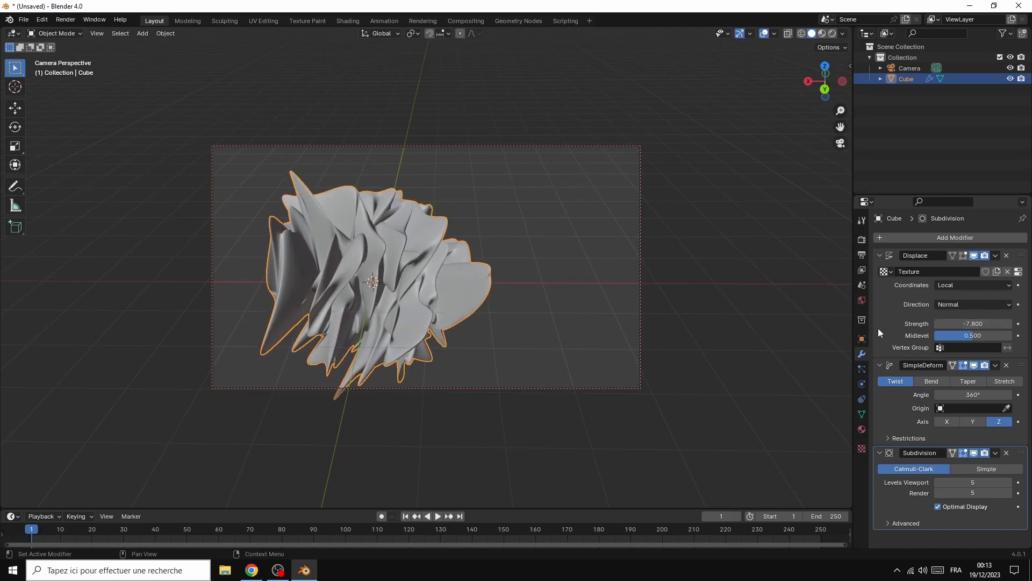
Reframe the camera closer to the shape from a lower, slightly turned angle, leaving empty space on one side
{"action": "scroll", "coordinate": [756, 228], "scroll_direction": "up", "scroll_amount": 3}
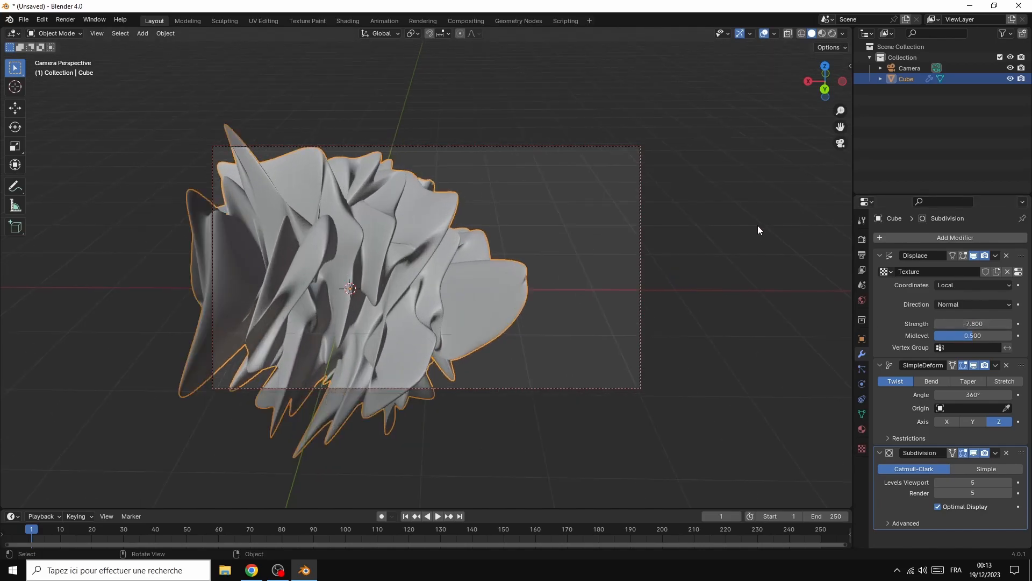
{"action": "scroll", "coordinate": [759, 227], "scroll_direction": "up", "scroll_amount": 2}
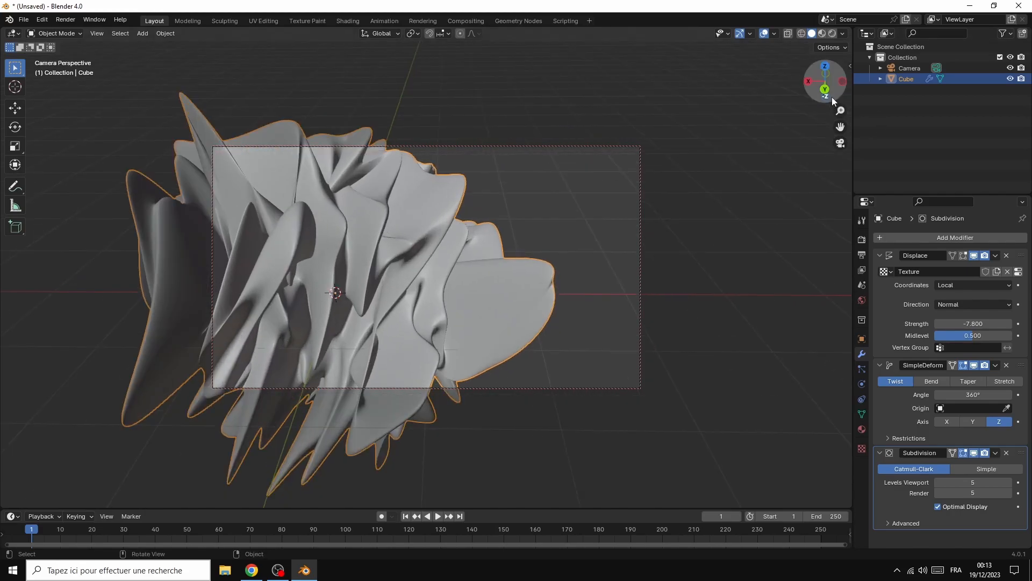
{"action": "left_click_drag", "start_coordinate": [814, 82], "coordinate": [746, 121]}
{"action": "left_click_drag", "start_coordinate": [842, 126], "coordinate": [805, 137]}
{"action": "scroll", "coordinate": [785, 148], "scroll_direction": "down", "scroll_amount": 1}
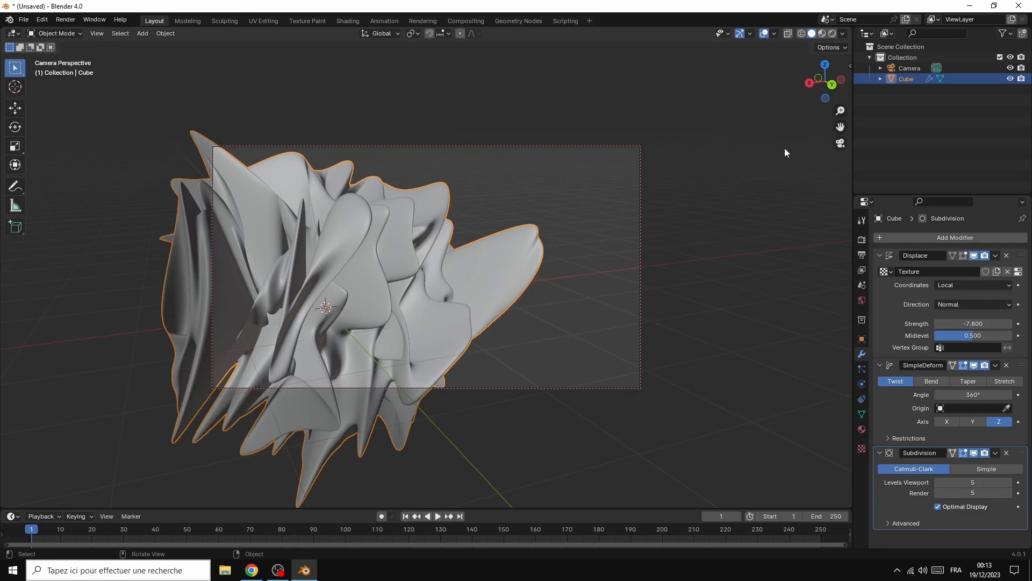
Add a plane at the origin and scale it uniformly by about 5.826 as a floor
{"action": "left_click", "coordinate": [140, 33]}
{"action": "mouse_move", "coordinate": [159, 44]}
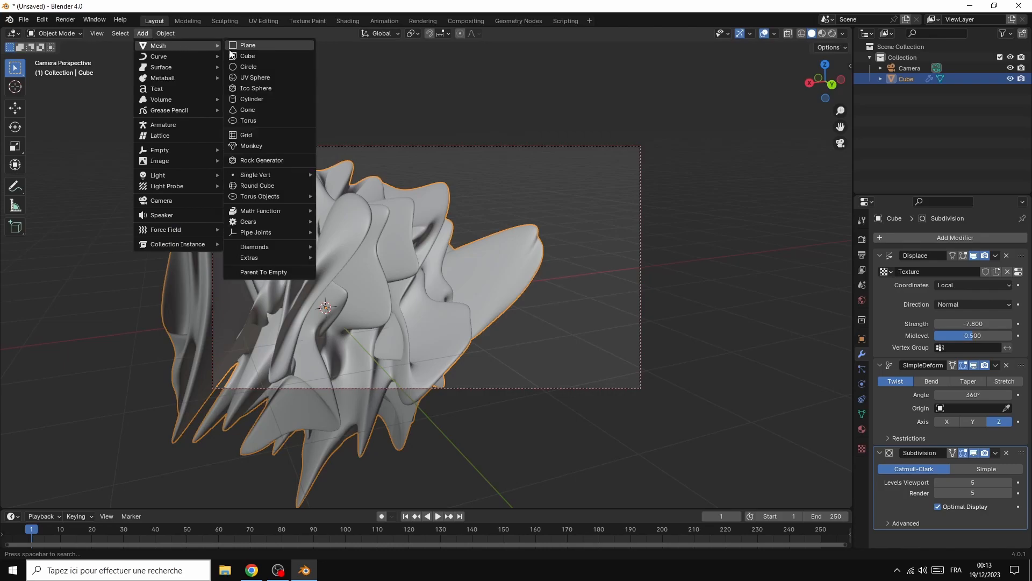
{"action": "left_click", "coordinate": [258, 47]}
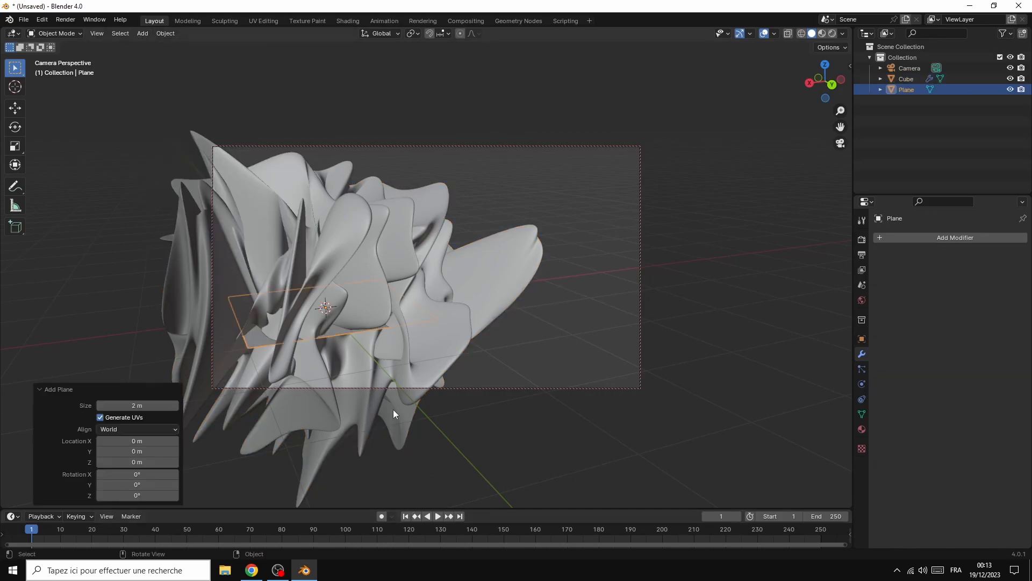
{"action": "key", "text": "s"}
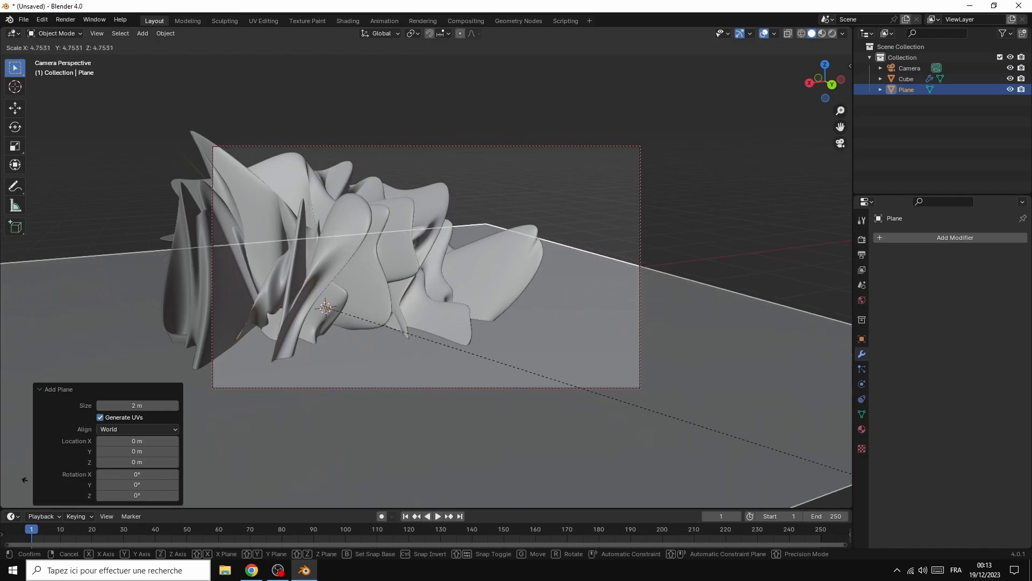
{"action": "key", "text": "Return"}
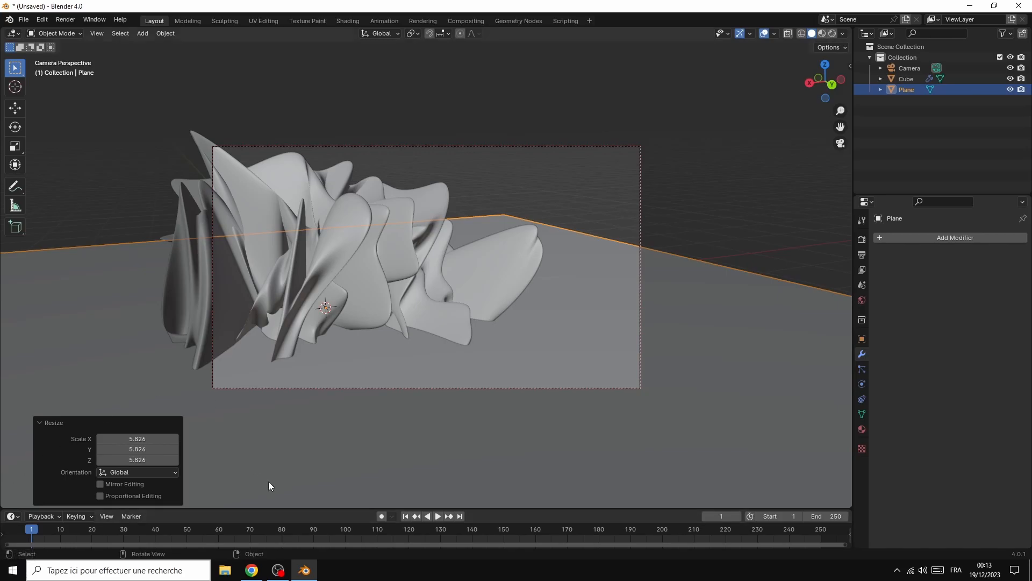
Lower the floor plane about 0.977 m along Z and scale it up uniformly by about 2.205
{"action": "key", "text": "g"}
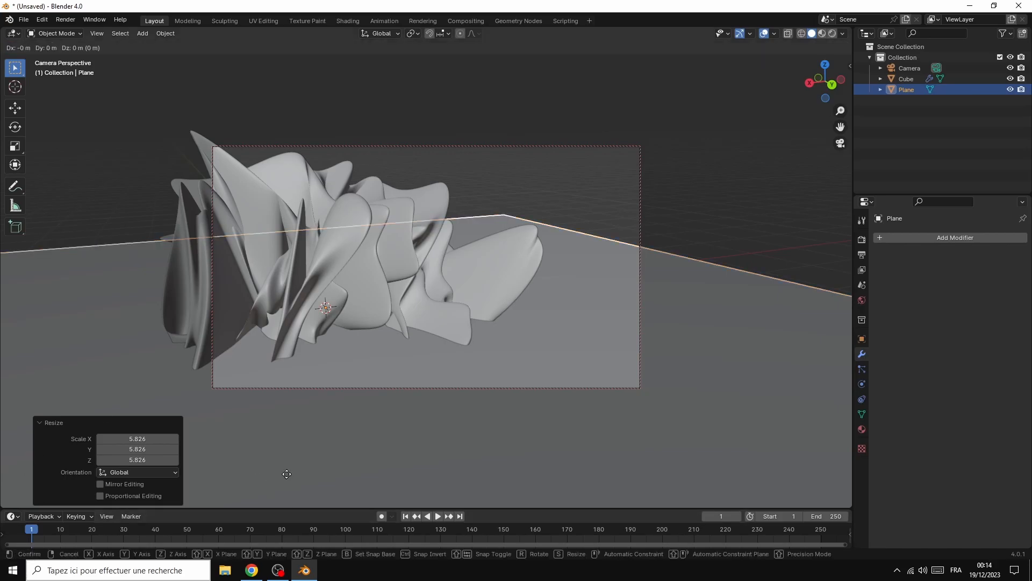
{"action": "key", "text": "z"}
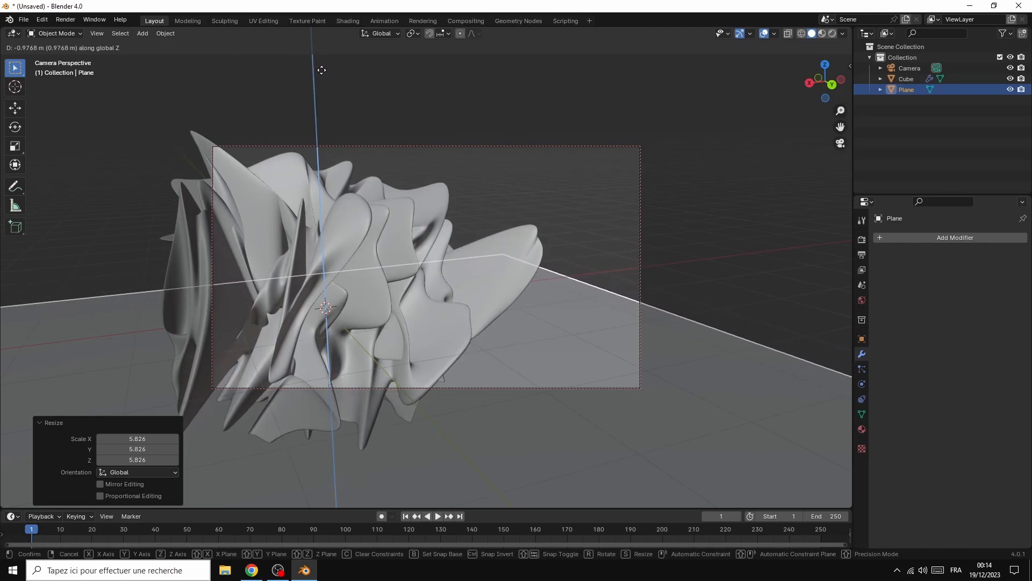
{"action": "left_click", "coordinate": [320, 70]}
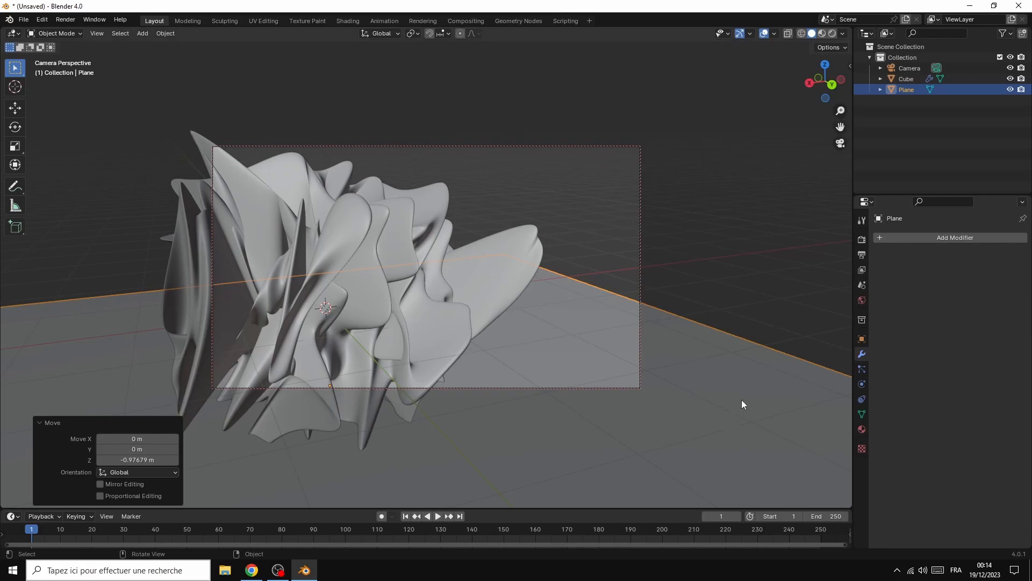
{"action": "key", "text": "s"}
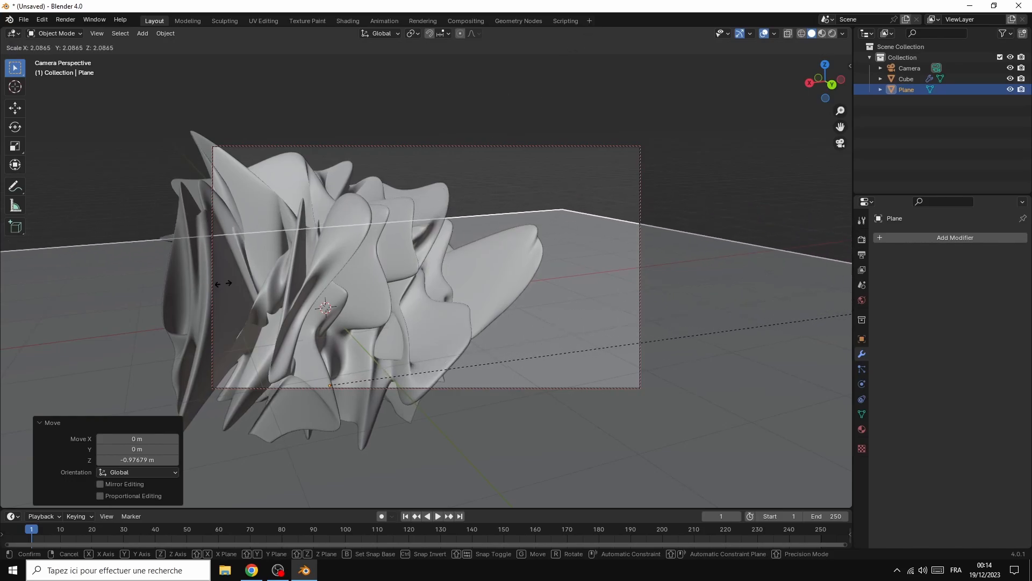
{"action": "left_click", "coordinate": [264, 269]}
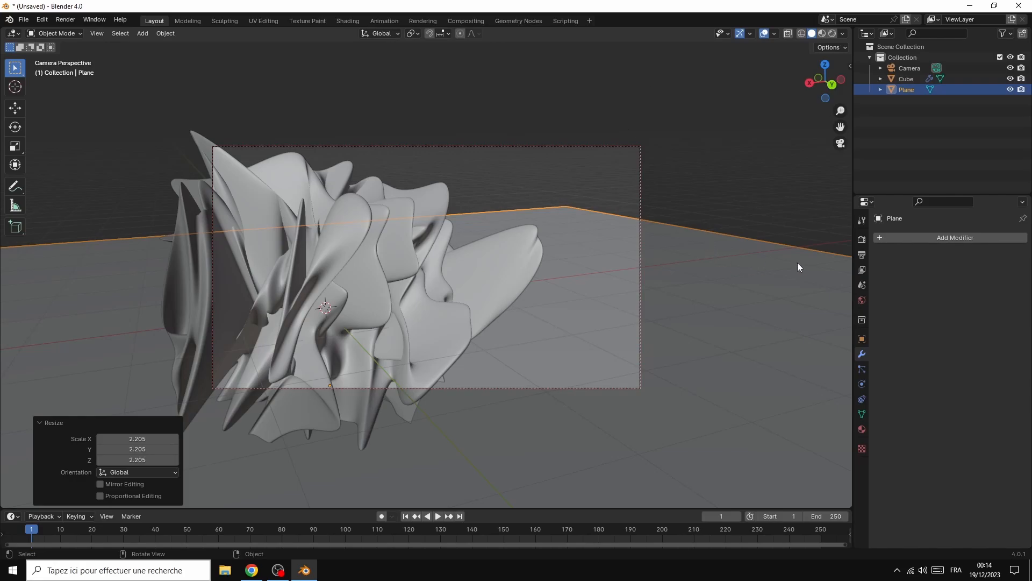
Use a Sky Texture as the world background color and set the background strength to 0.2
{"action": "left_click", "coordinate": [864, 301]}
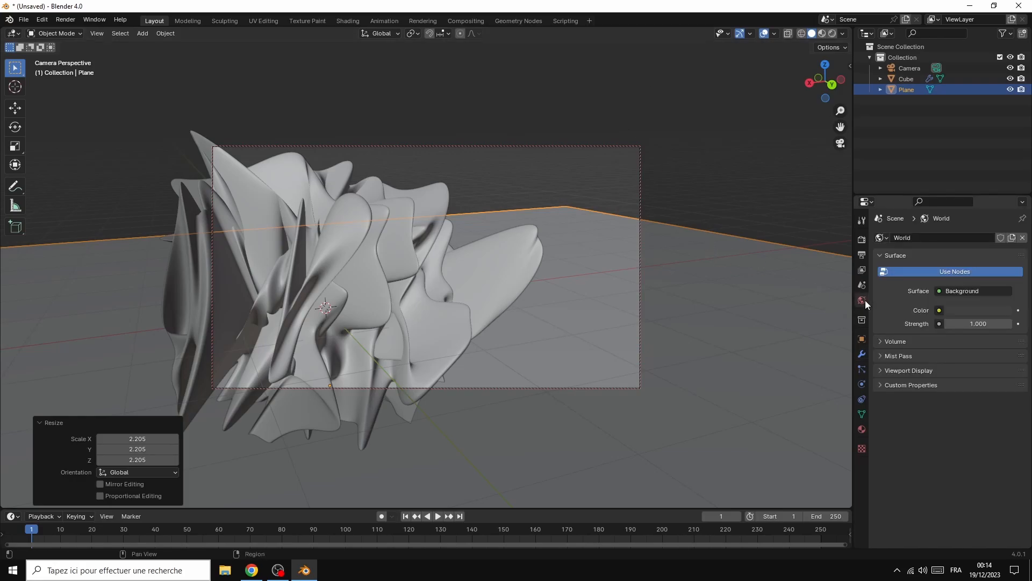
{"action": "left_click", "coordinate": [939, 310]}
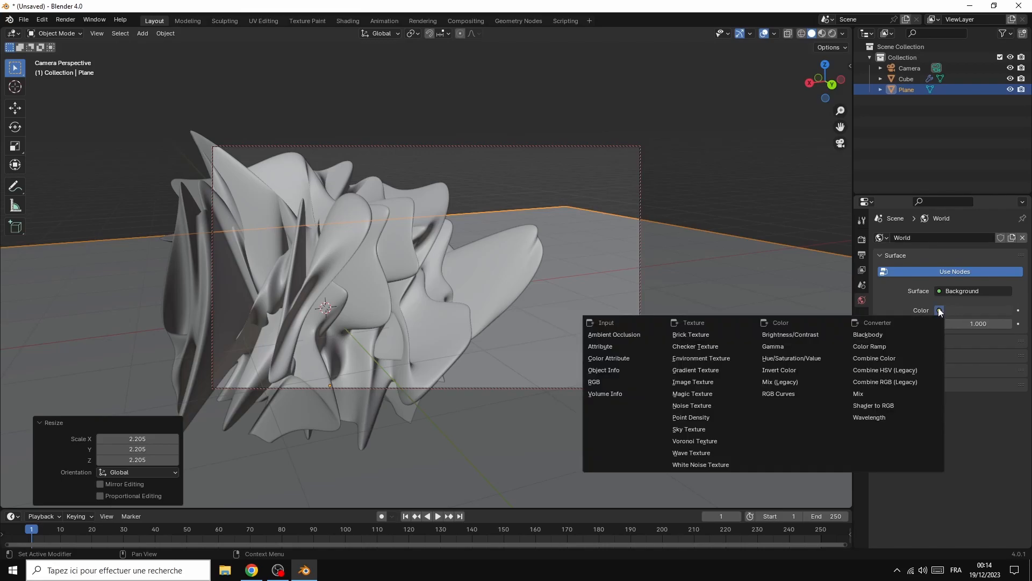
{"action": "left_click", "coordinate": [692, 429]}
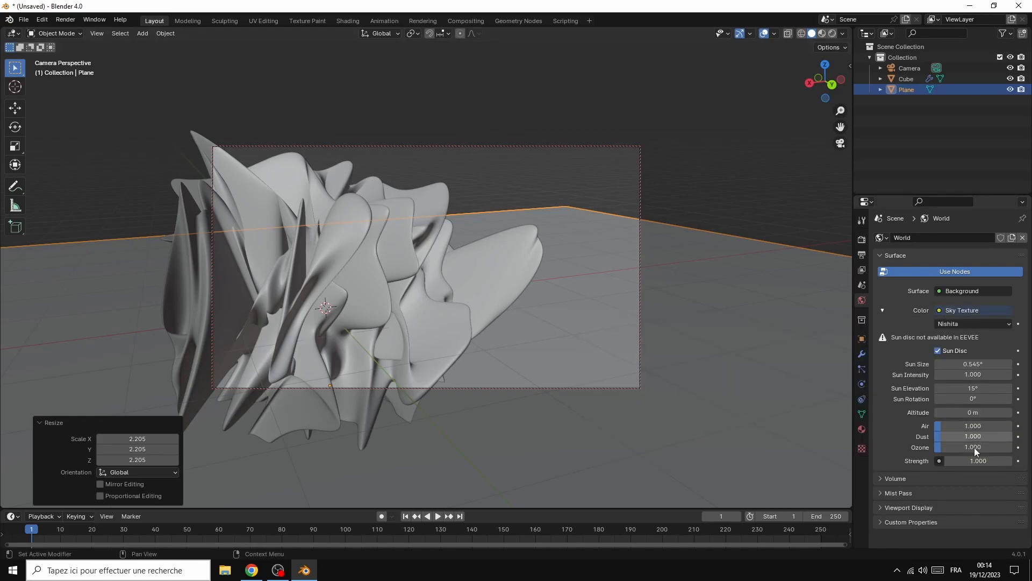
{"action": "left_click_drag", "start_coordinate": [953, 460], "coordinate": [947, 462]}
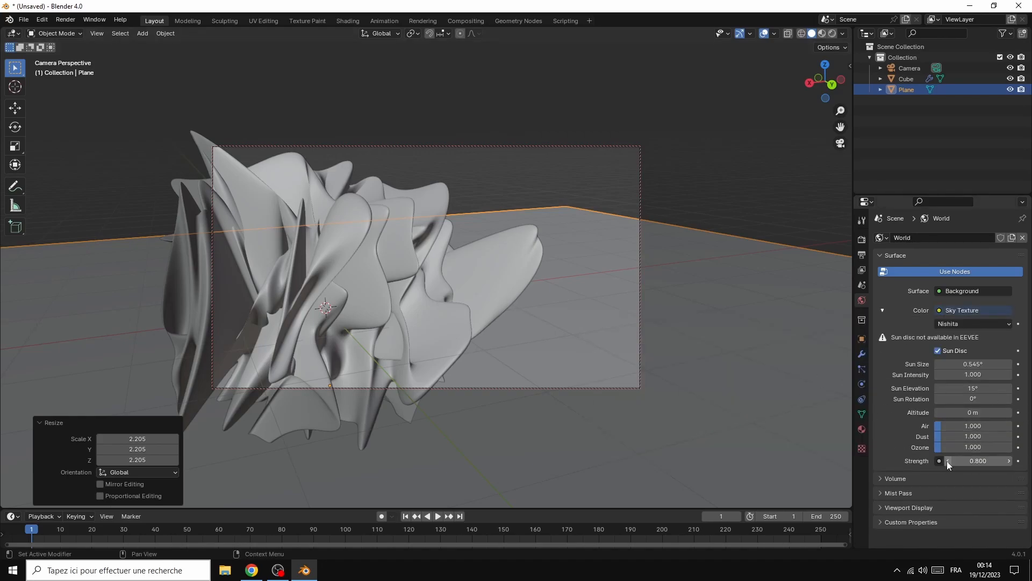
{"action": "left_click", "coordinate": [947, 461]}
{"action": "left_click", "coordinate": [949, 461]}
{"action": "left_click", "coordinate": [948, 461]}
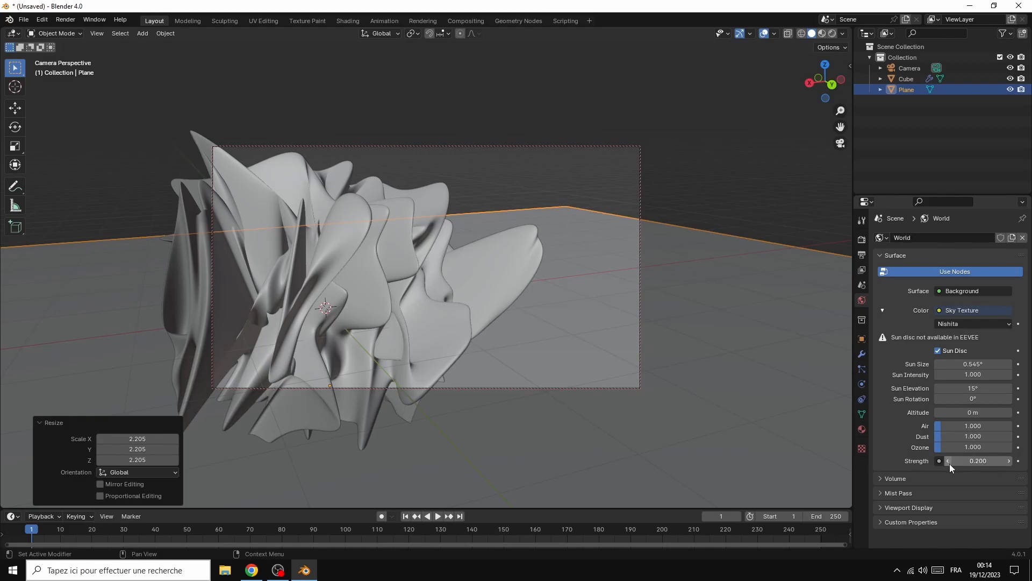
Reduce the sky texture's Sun Intensity to 0.2
{"action": "left_click", "coordinate": [939, 375]}
{"action": "left_click", "coordinate": [938, 375]}
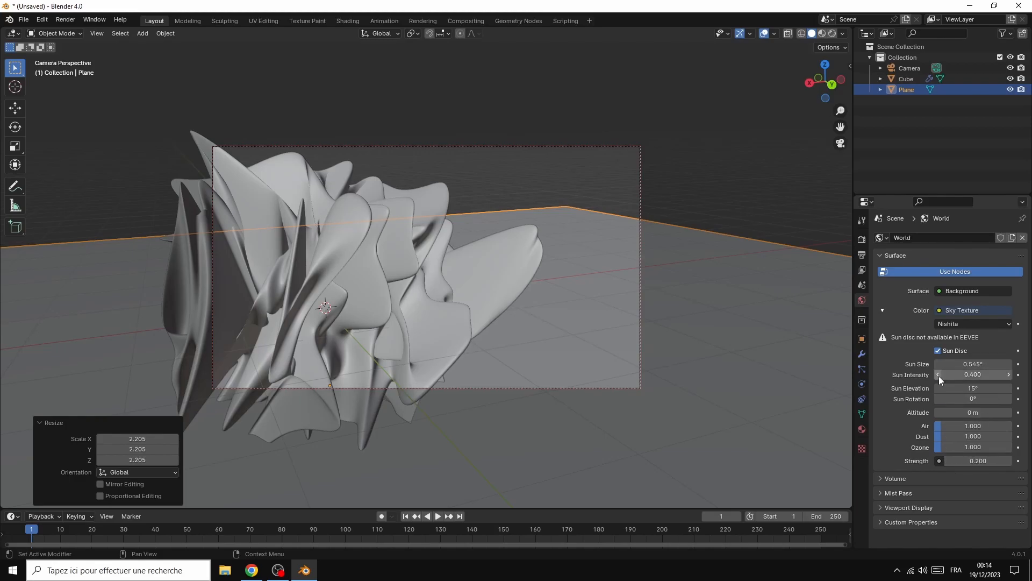
{"action": "left_click", "coordinate": [939, 374]}
{"action": "left_click", "coordinate": [939, 374]}
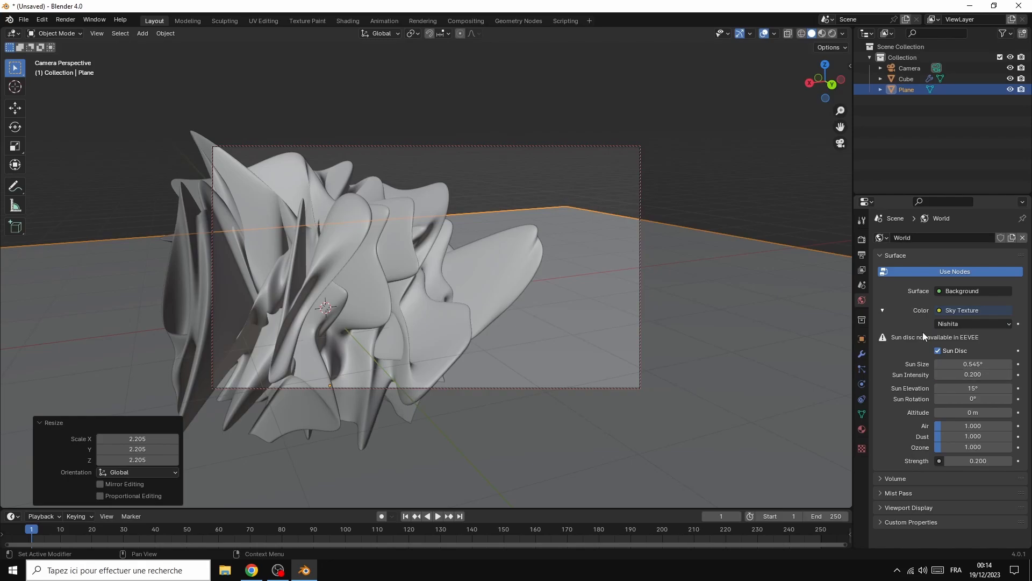
Display the scene in rendered shading and set the render engine to Cycles with GPU Compute as the device
{"action": "left_click", "coordinate": [832, 34]}
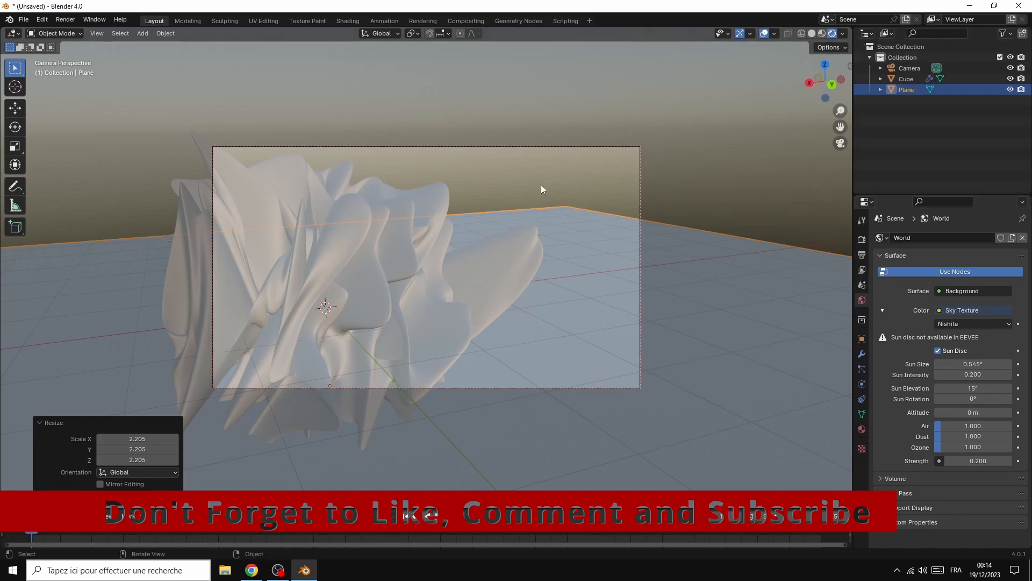
{"action": "left_click", "coordinate": [862, 242]}
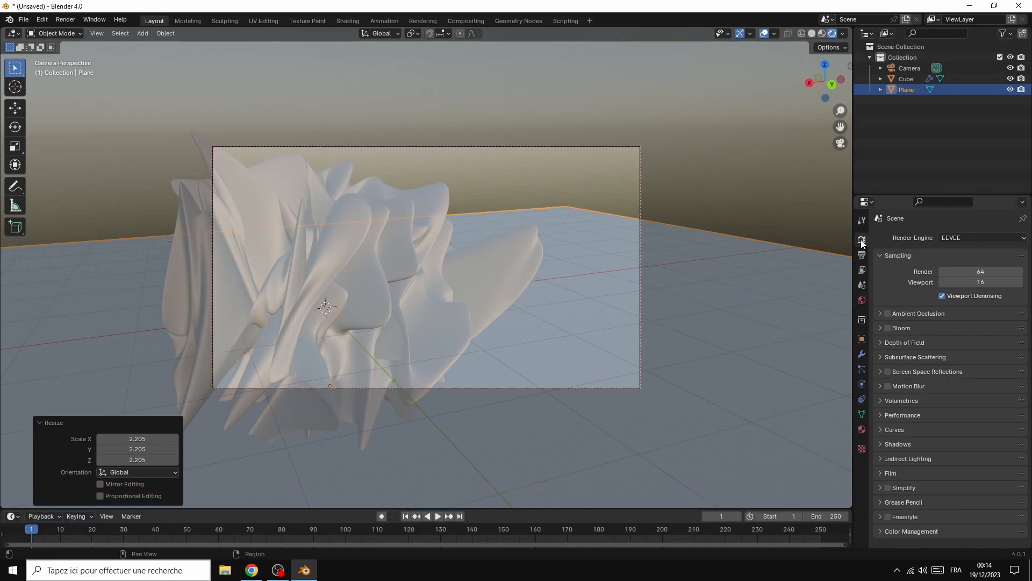
{"action": "left_click", "coordinate": [963, 238]}
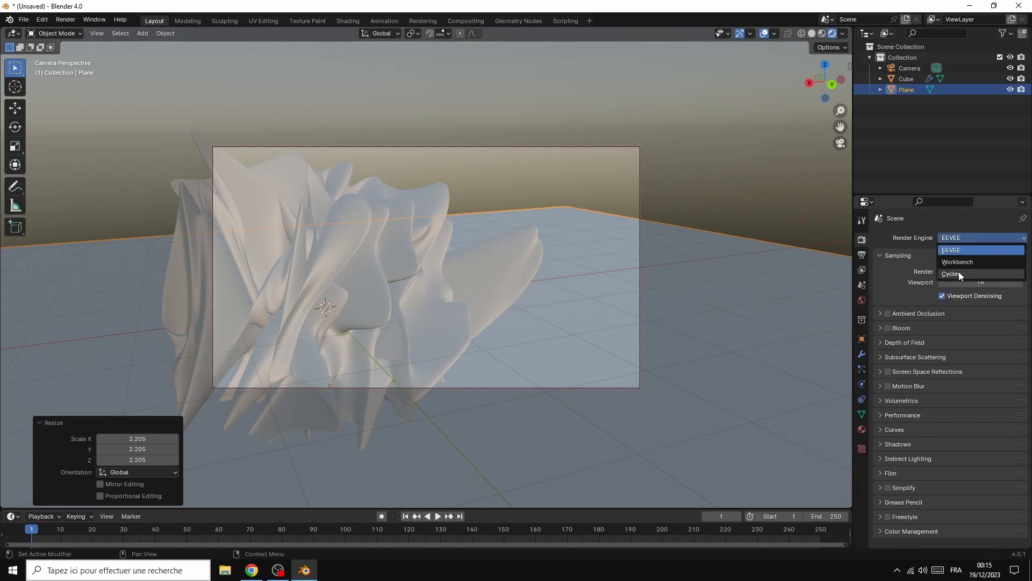
{"action": "left_click", "coordinate": [959, 273]}
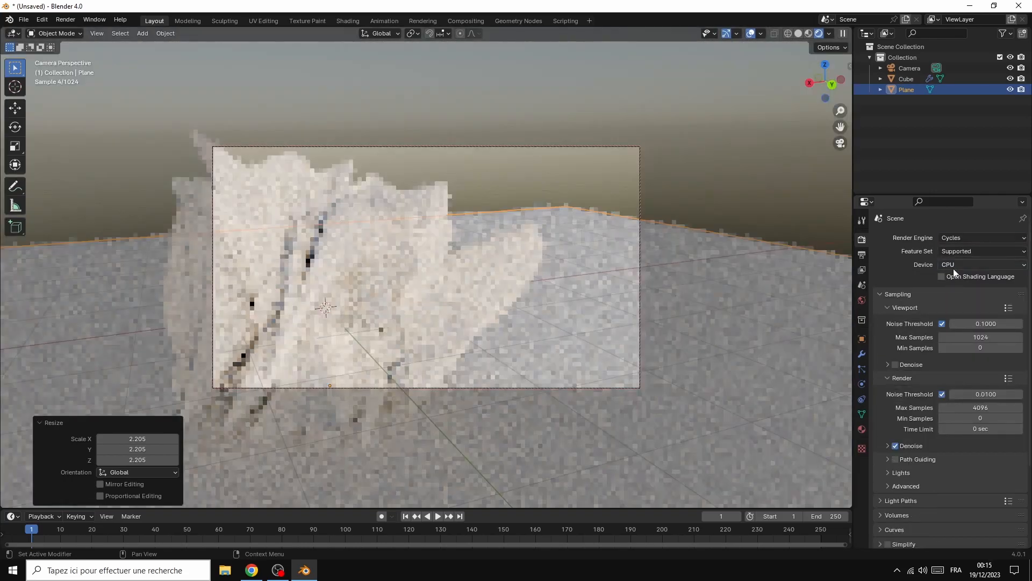
{"action": "left_click", "coordinate": [958, 262]}
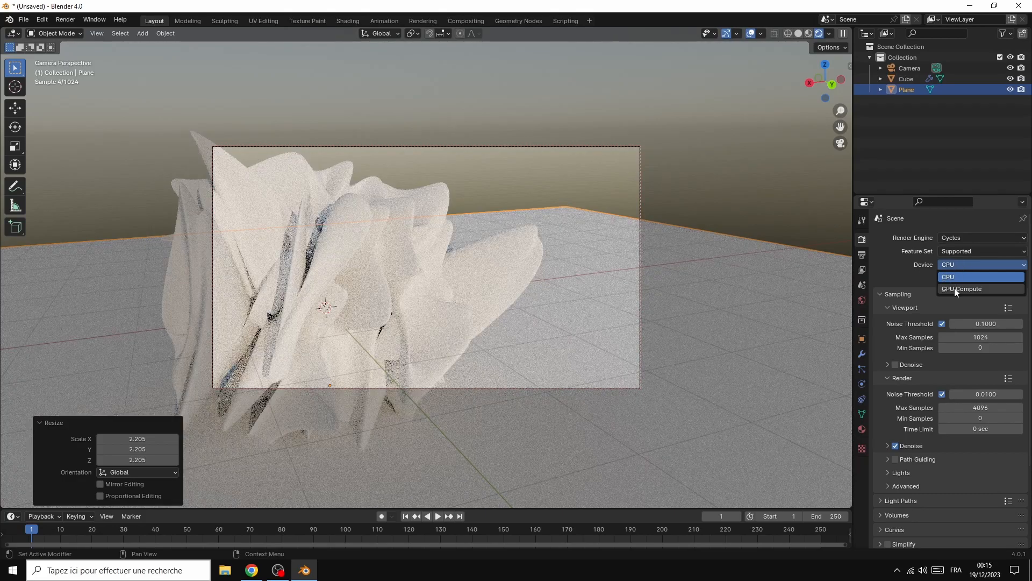
{"action": "left_click", "coordinate": [954, 287]}
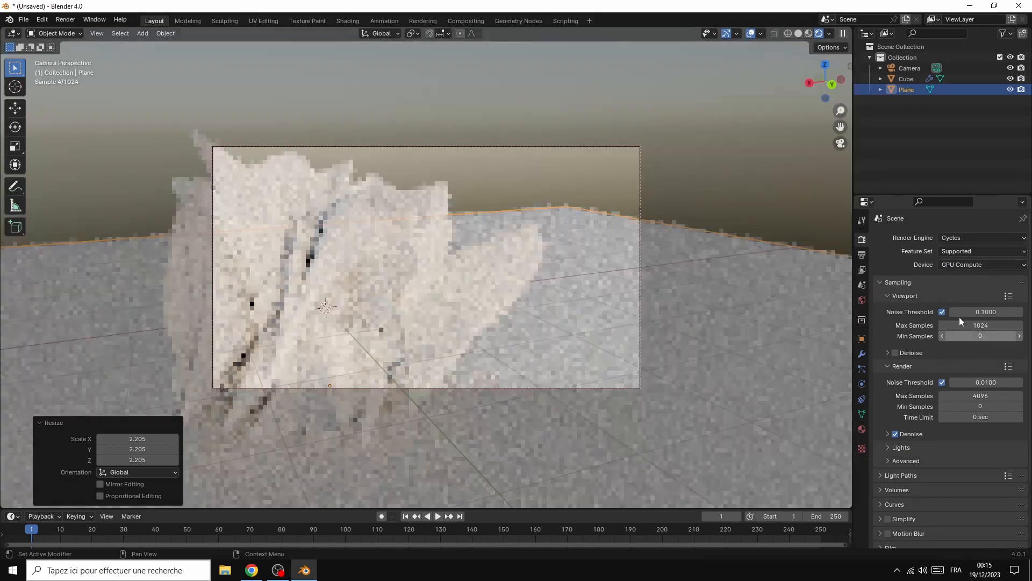
Set the viewport sampling's Max Samples to 30
{"action": "left_click", "coordinate": [977, 323]}
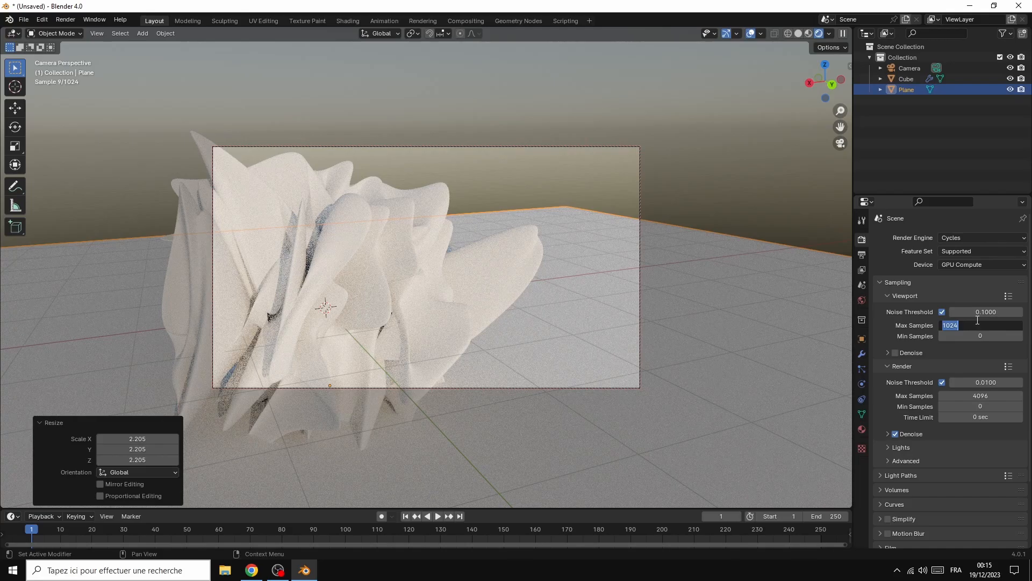
{"action": "type", "text": "30"}
{"action": "key", "text": "Return"}
Set the final render's Noise Threshold to 0.1 and its Max Samples to 50
{"action": "left_click", "coordinate": [985, 381]}
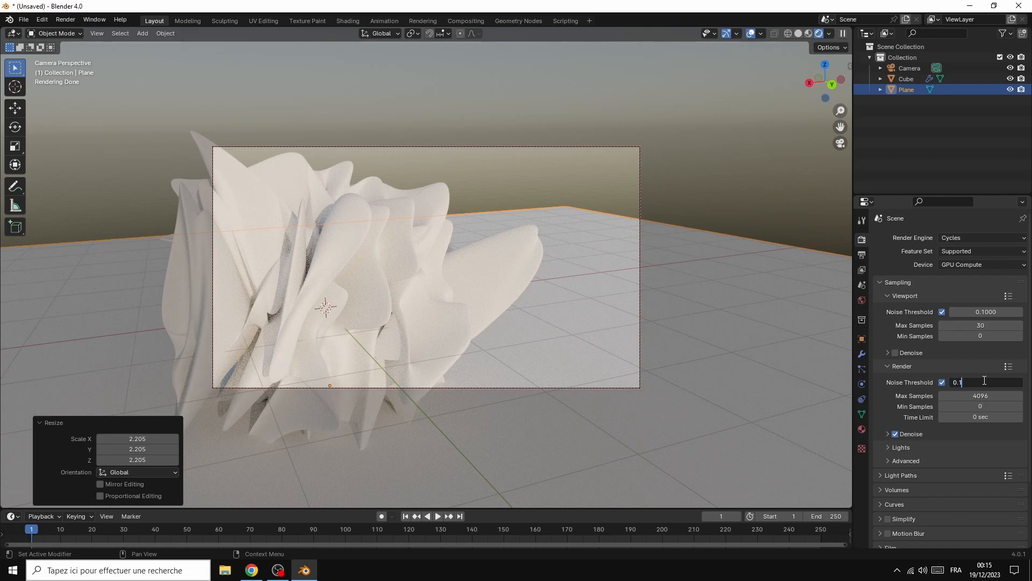
{"action": "type", "text": "0.1"}
{"action": "key", "text": "Return"}
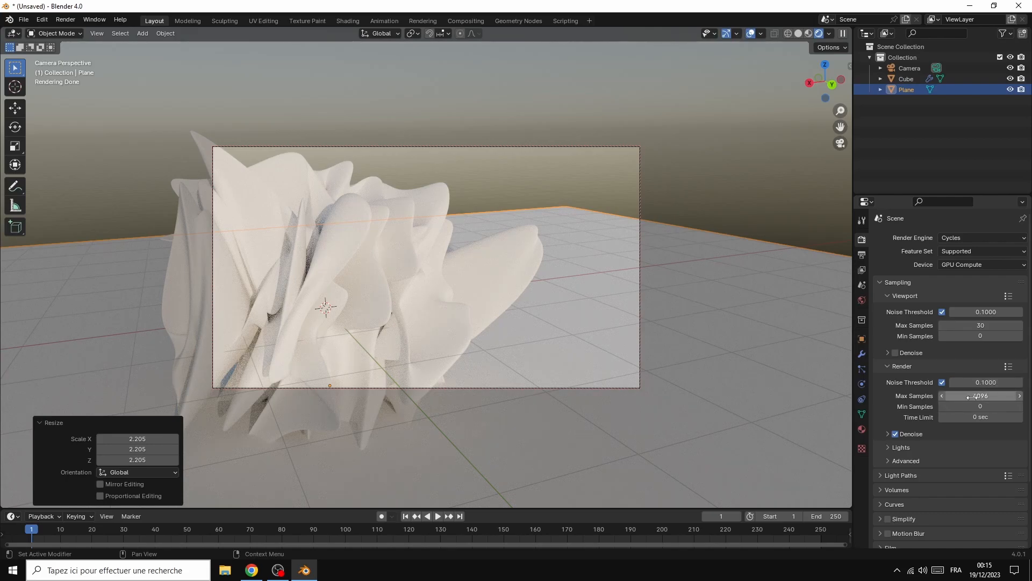
{"action": "double_click", "coordinate": [979, 396]}
{"action": "type", "text": "3"}
{"action": "key", "text": "Return"}
{"action": "double_click", "coordinate": [981, 396]}
{"action": "key", "text": "Return"}
Set all Max Bounces values of the light paths, from Total to Transparent, to 1
{"action": "left_click", "coordinate": [880, 475]}
{"action": "scroll", "coordinate": [999, 441], "scroll_direction": "down", "scroll_amount": 4}
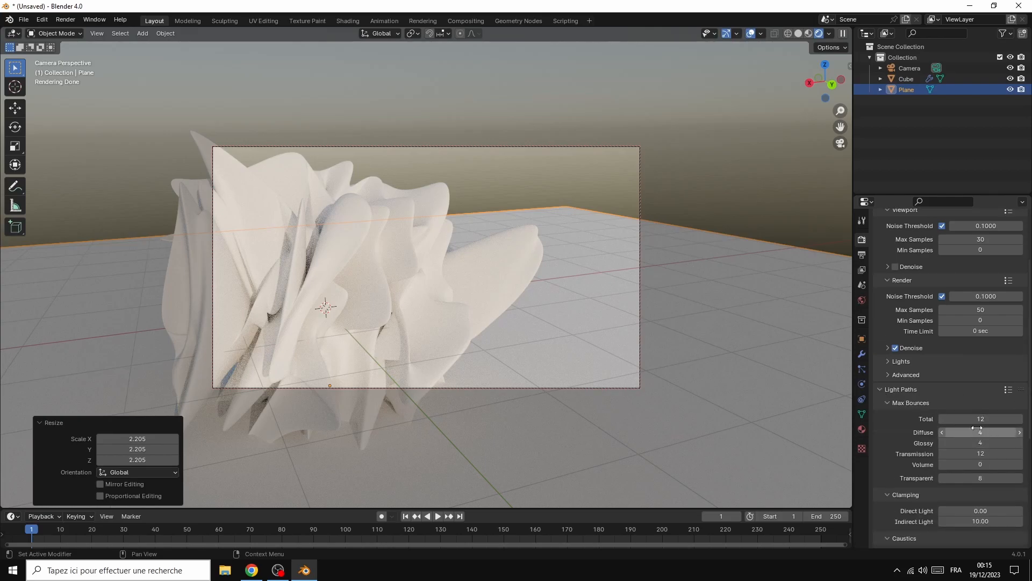
{"action": "left_click_drag", "start_coordinate": [985, 417], "coordinate": [1004, 478]}
{"action": "left_click_drag", "start_coordinate": [985, 420], "coordinate": [985, 479]}
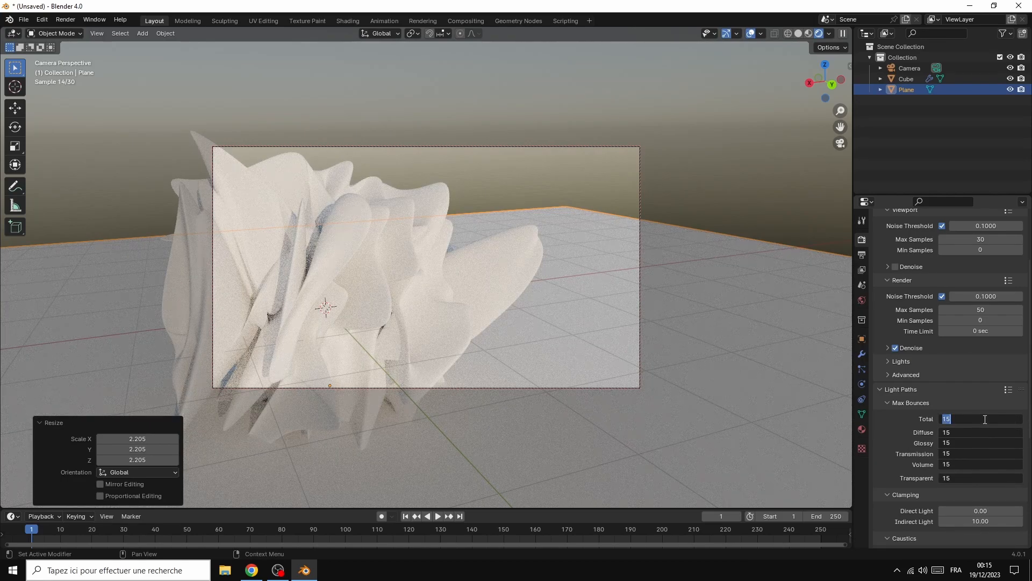
{"action": "type", "text": "1"}
{"action": "key", "text": "Return"}
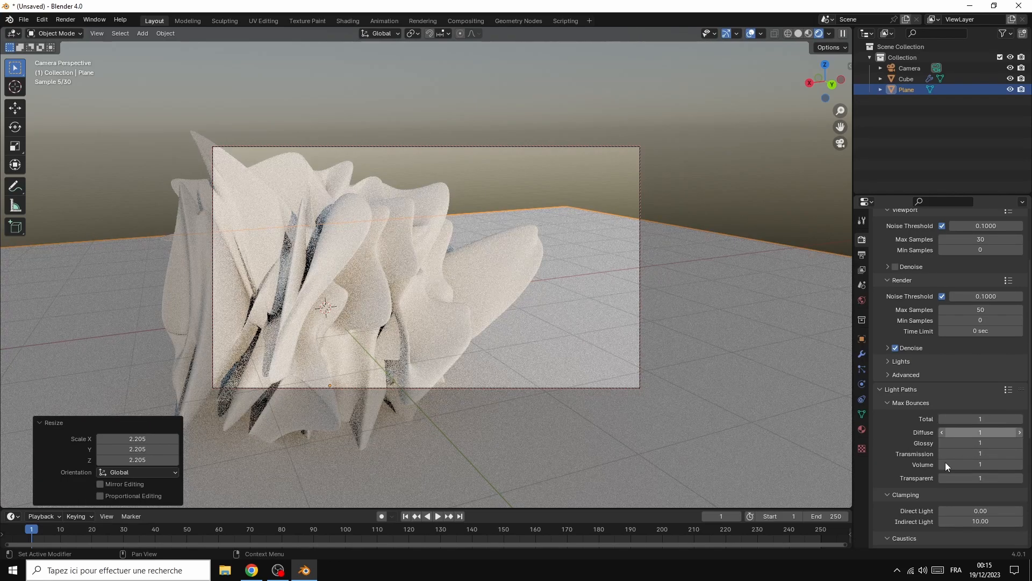
Disable reflective and refractive caustics and enable Fast GI Approximation
{"action": "scroll", "coordinate": [968, 451], "scroll_direction": "down", "scroll_amount": 5}
{"action": "scroll", "coordinate": [989, 440], "scroll_direction": "down", "scroll_amount": 1}
{"action": "left_click", "coordinate": [942, 418]}
{"action": "left_click", "coordinate": [942, 427]}
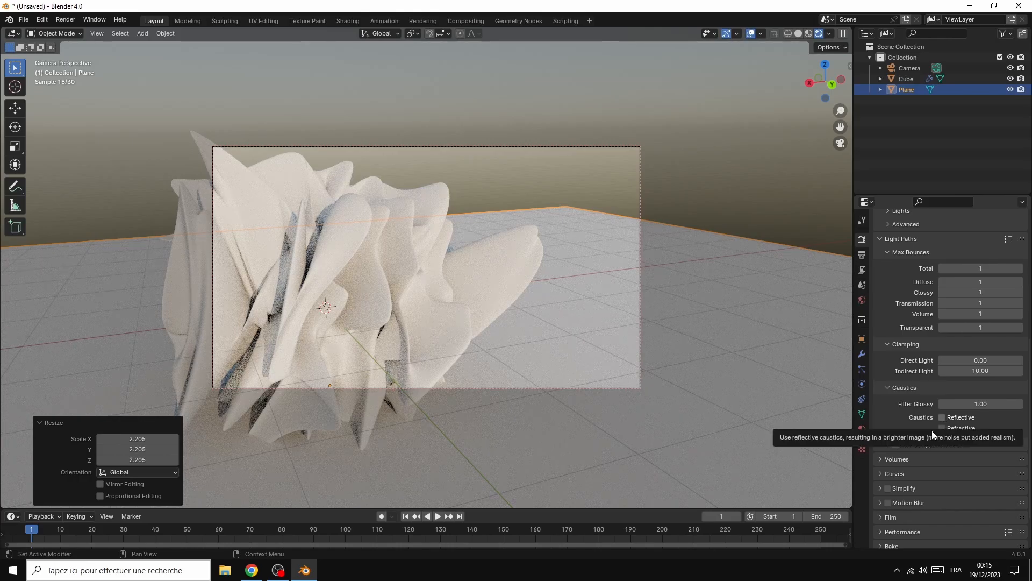
{"action": "left_click", "coordinate": [895, 444]}
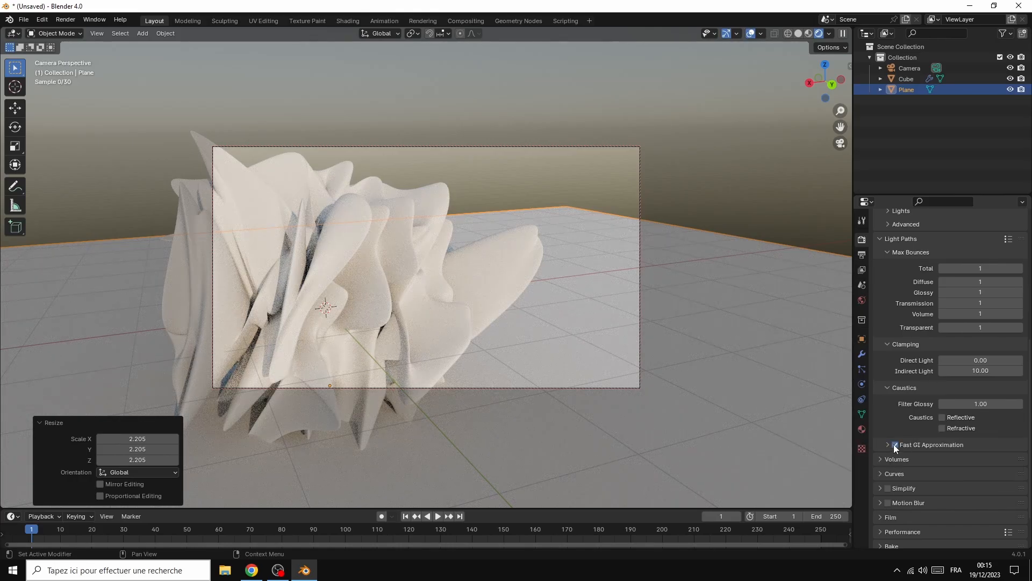
Turn off Use Curves BVH in the acceleration structure performance settings
{"action": "scroll", "coordinate": [950, 492], "scroll_direction": "down", "scroll_amount": 2}
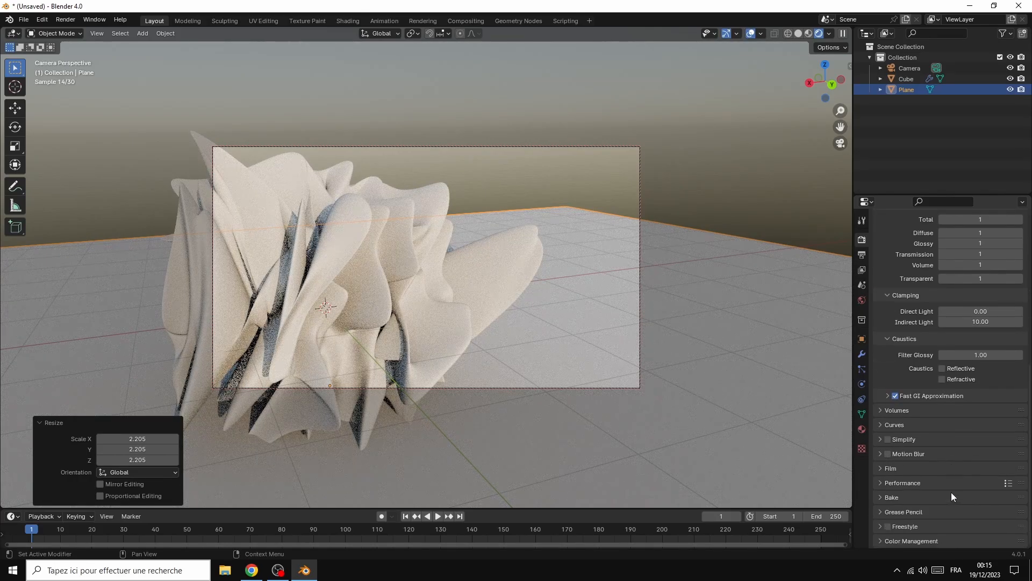
{"action": "left_click", "coordinate": [879, 485]}
{"action": "scroll", "coordinate": [986, 472], "scroll_direction": "down", "scroll_amount": 4}
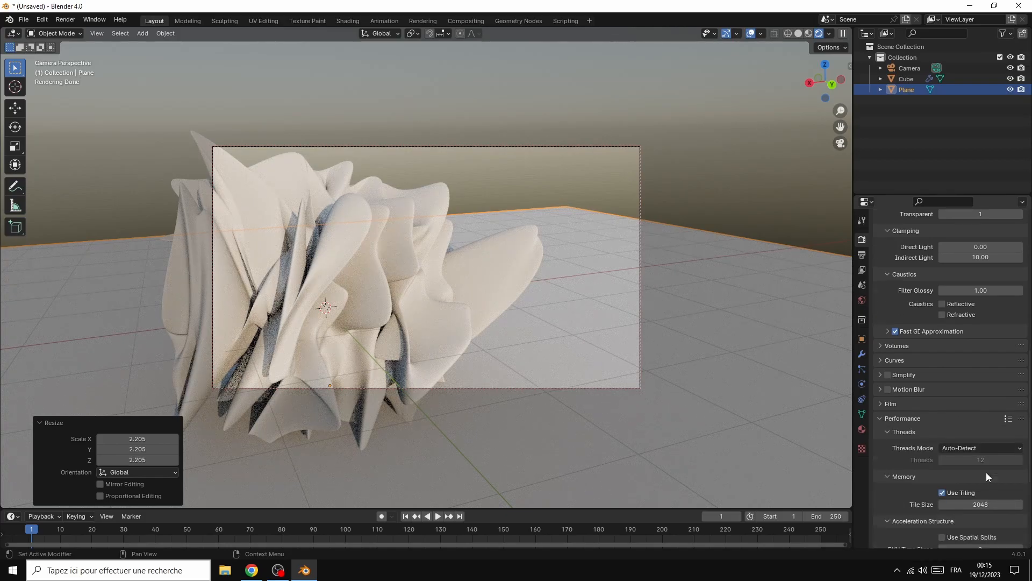
{"action": "scroll", "coordinate": [963, 498], "scroll_direction": "down", "scroll_amount": 2}
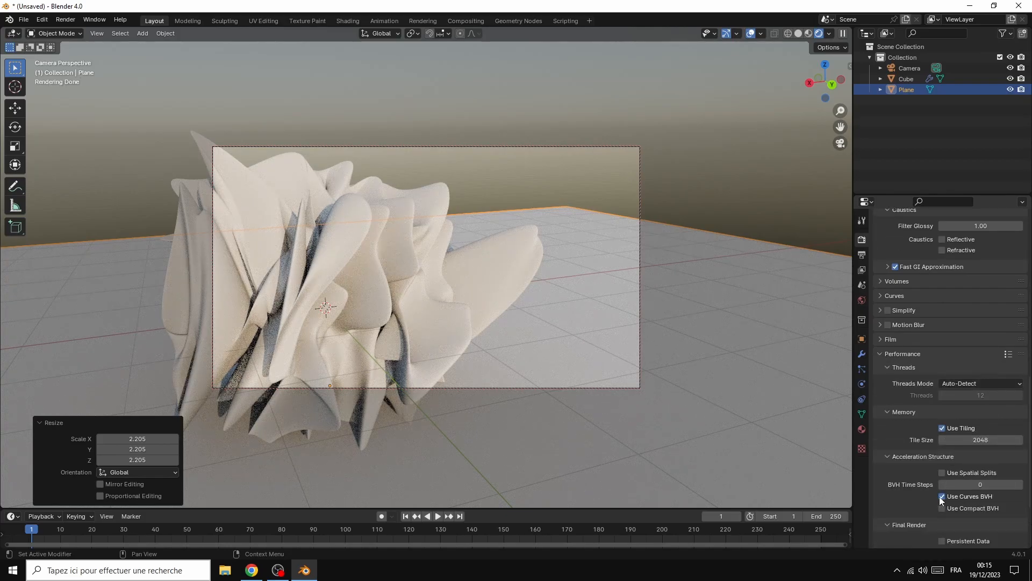
{"action": "left_click", "coordinate": [941, 496]}
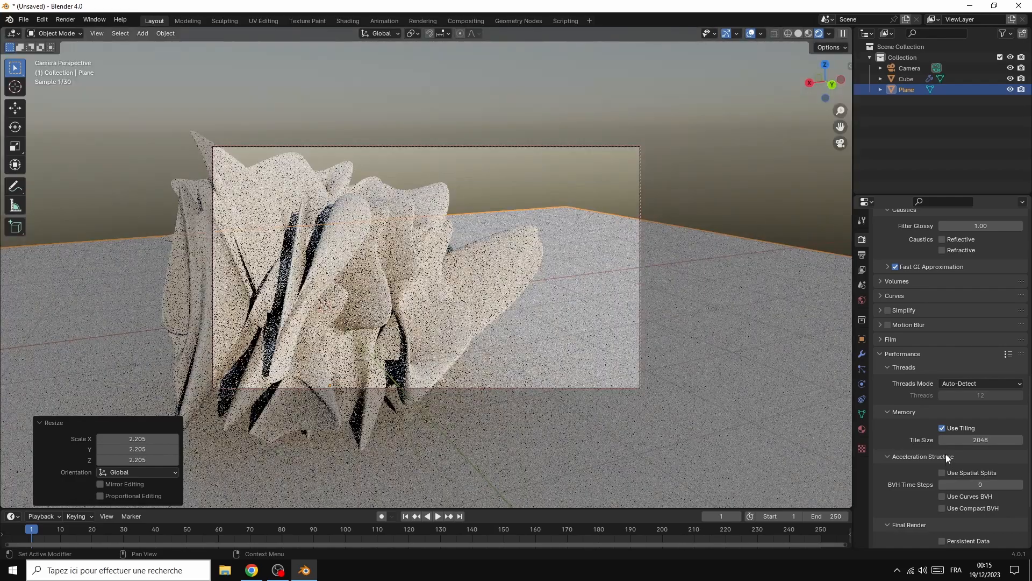
Set the Color Management Look to Very High Contrast
{"action": "scroll", "coordinate": [951, 431], "scroll_direction": "down", "scroll_amount": 4}
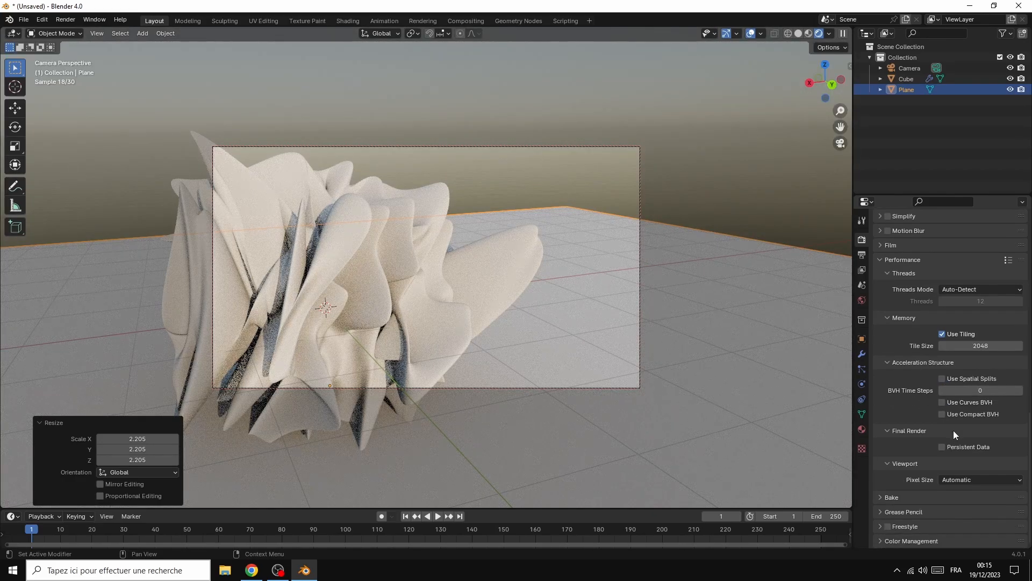
{"action": "left_click", "coordinate": [884, 541]}
{"action": "scroll", "coordinate": [964, 506], "scroll_direction": "down", "scroll_amount": 5}
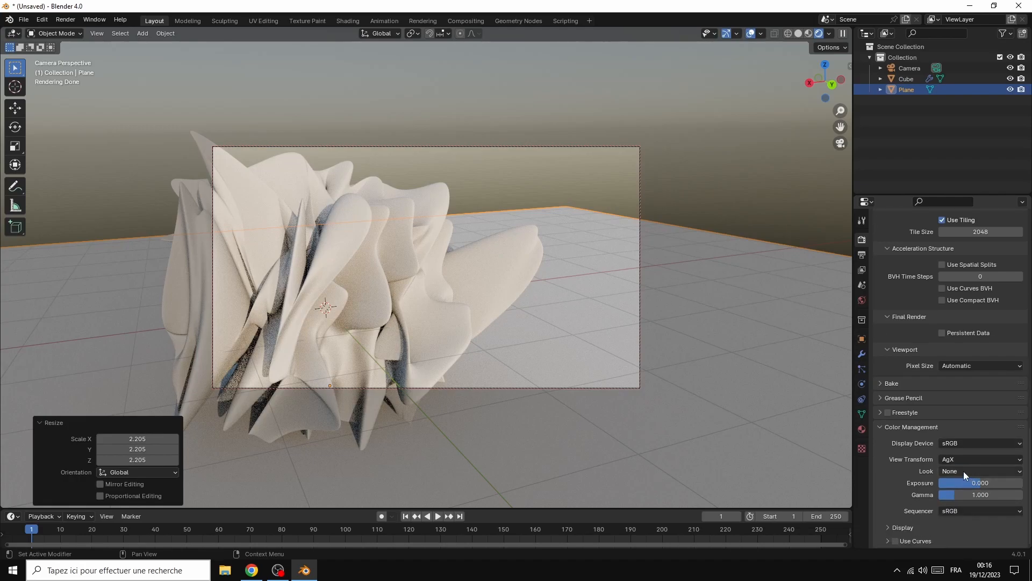
{"action": "left_click", "coordinate": [963, 471]}
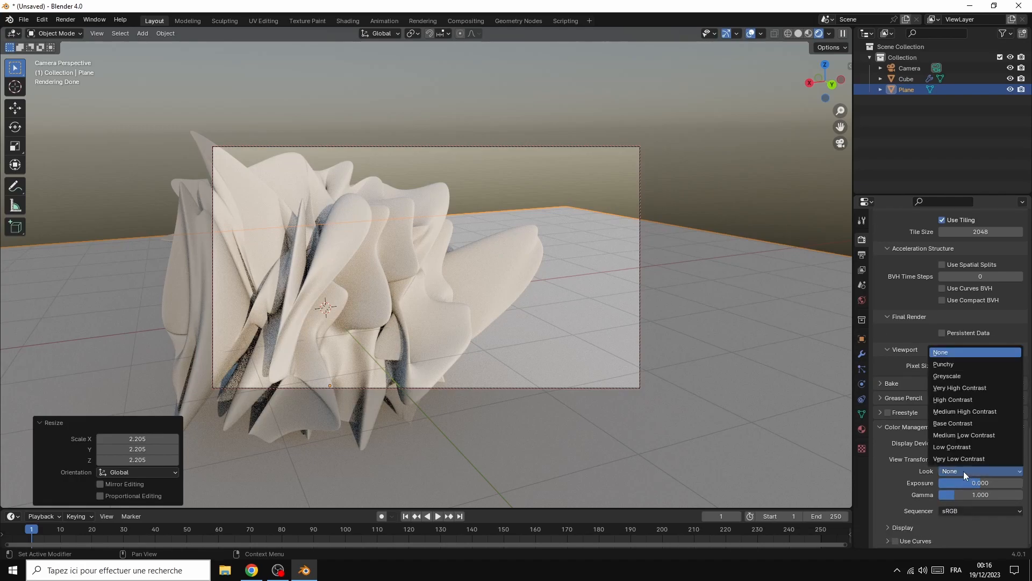
{"action": "left_click", "coordinate": [962, 387]}
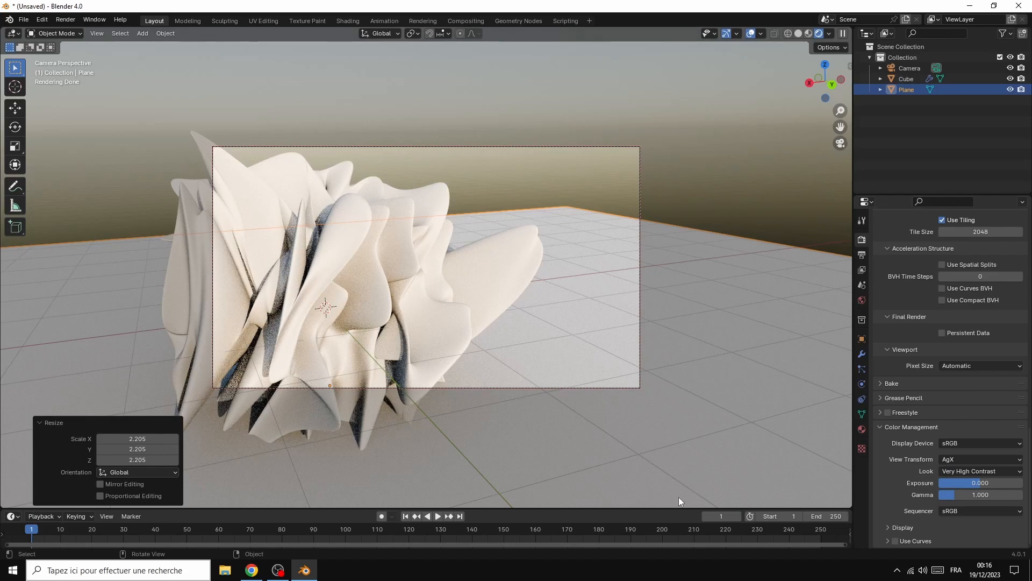
Compare the render with the Look switched to None and back to Very High Contrast
{"action": "left_click", "coordinate": [953, 472]}
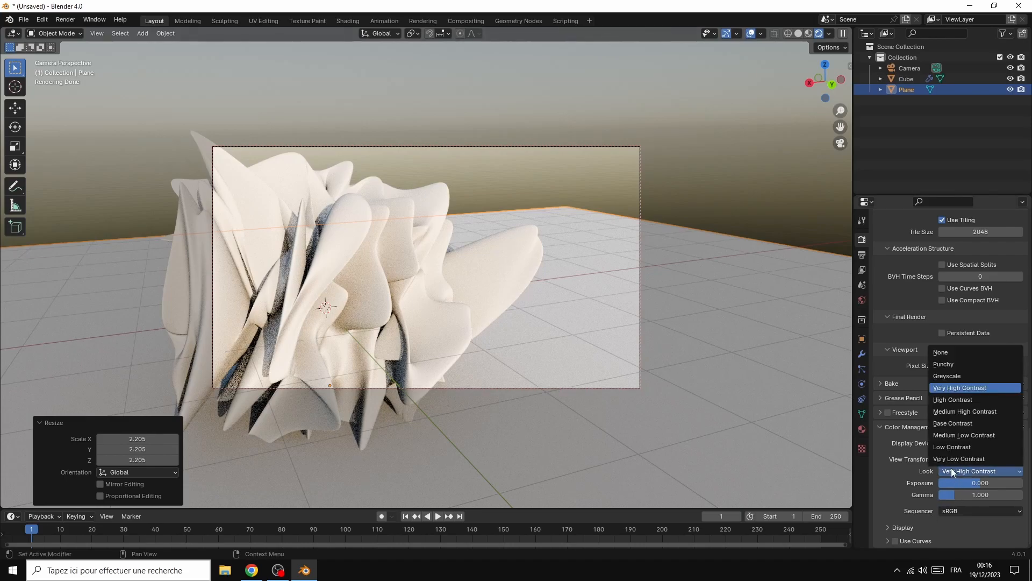
{"action": "left_click", "coordinate": [939, 353]}
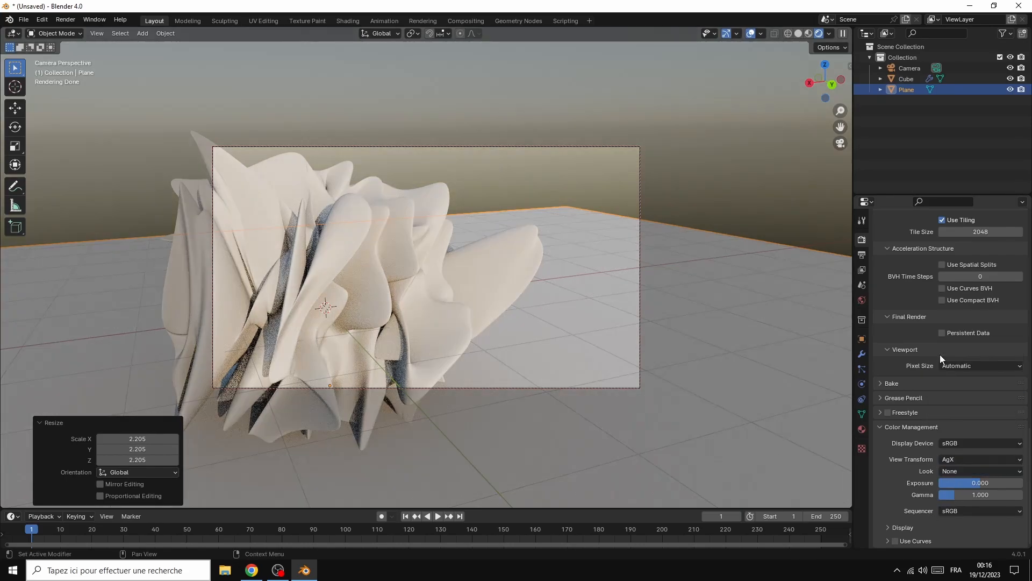
{"action": "left_click", "coordinate": [961, 471]}
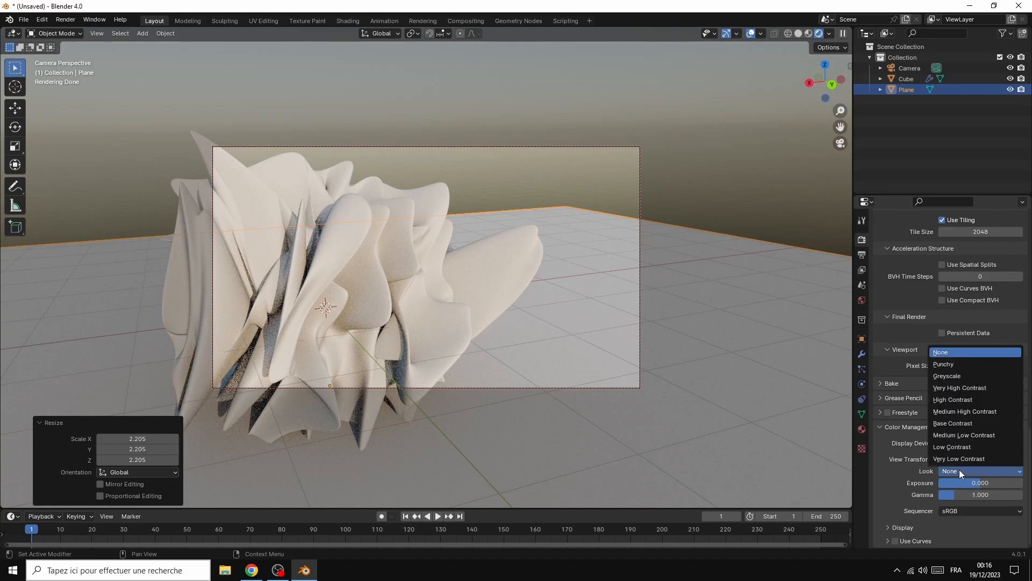
{"action": "left_click", "coordinate": [963, 386]}
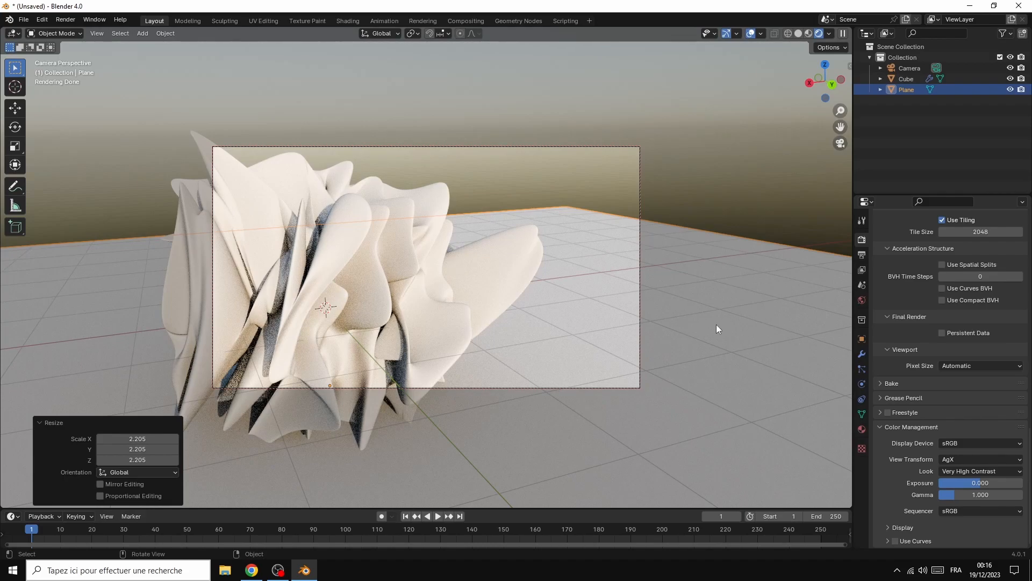
Orbit the camera to a slightly higher angle and scale the floor plane up by about 3.08
{"action": "mouse_move", "coordinate": [808, 86]}
{"action": "left_mouse_down"}
{"action": "mouse_move", "coordinate": [813, 102]}
{"action": "mouse_move", "coordinate": [809, 84]}
{"action": "left_mouse_up"}
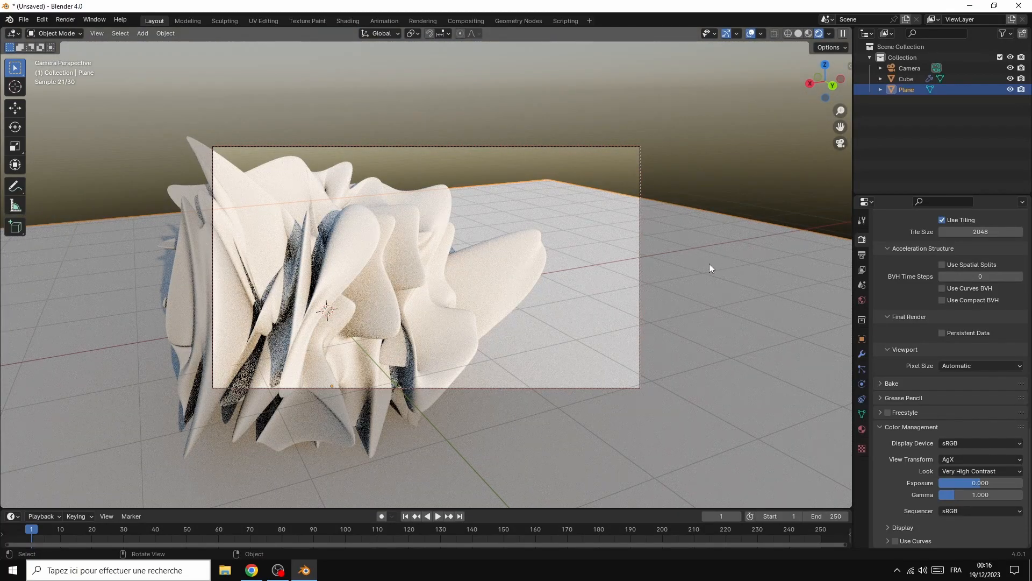
{"action": "mouse_move", "coordinate": [841, 127]}
{"action": "left_mouse_down"}
{"action": "mouse_move", "coordinate": [825, 127]}
{"action": "mouse_move", "coordinate": [852, 125]}
{"action": "mouse_move", "coordinate": [840, 129]}
{"action": "left_mouse_up"}
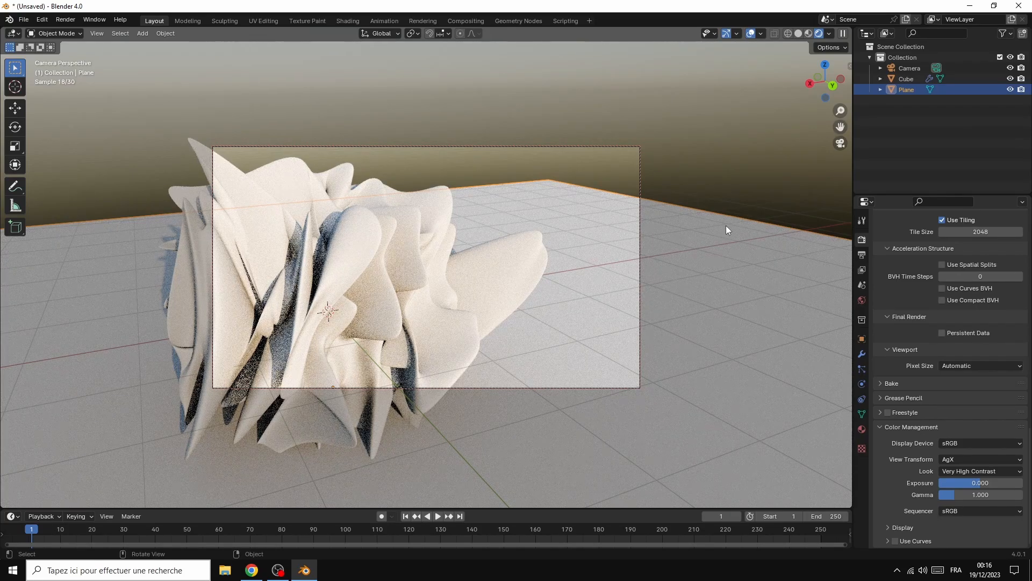
{"action": "key", "text": "s"}
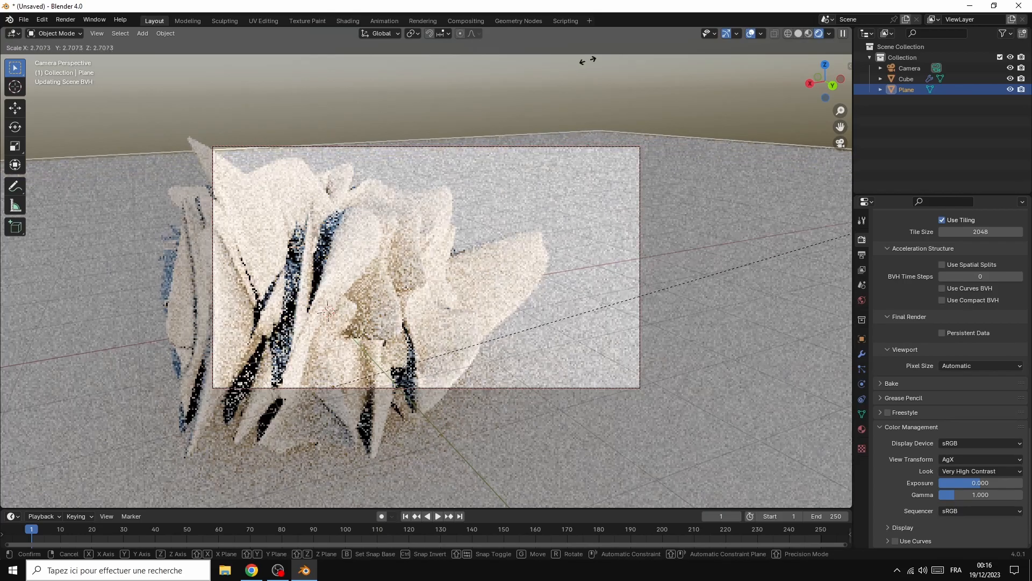
{"action": "left_click", "coordinate": [740, 501]}
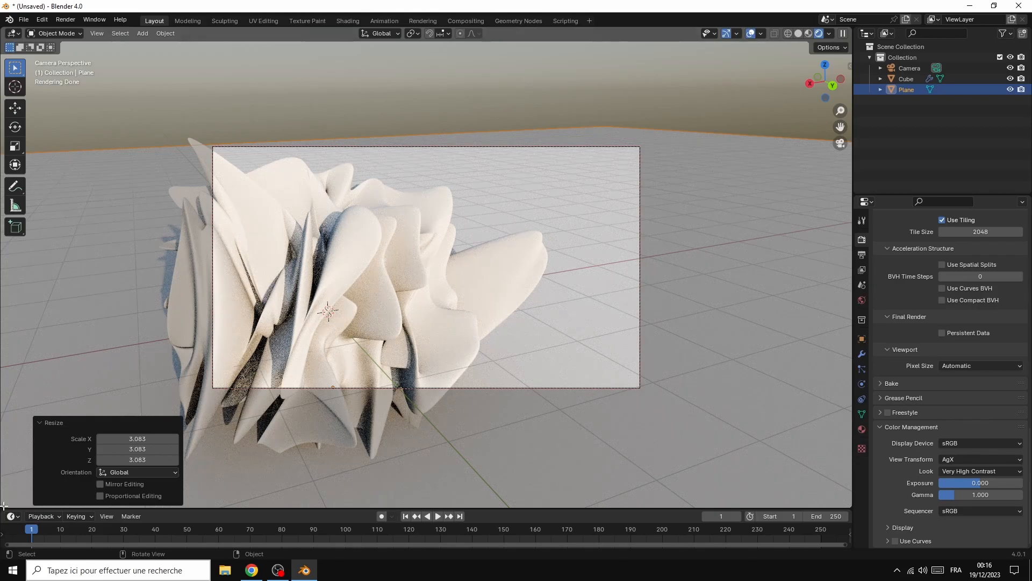
Split the 3D viewport into two stacked areas and switch the lower one to the Shader Editor
{"action": "left_click_drag", "start_coordinate": [8, 484], "coordinate": [37, 303]}
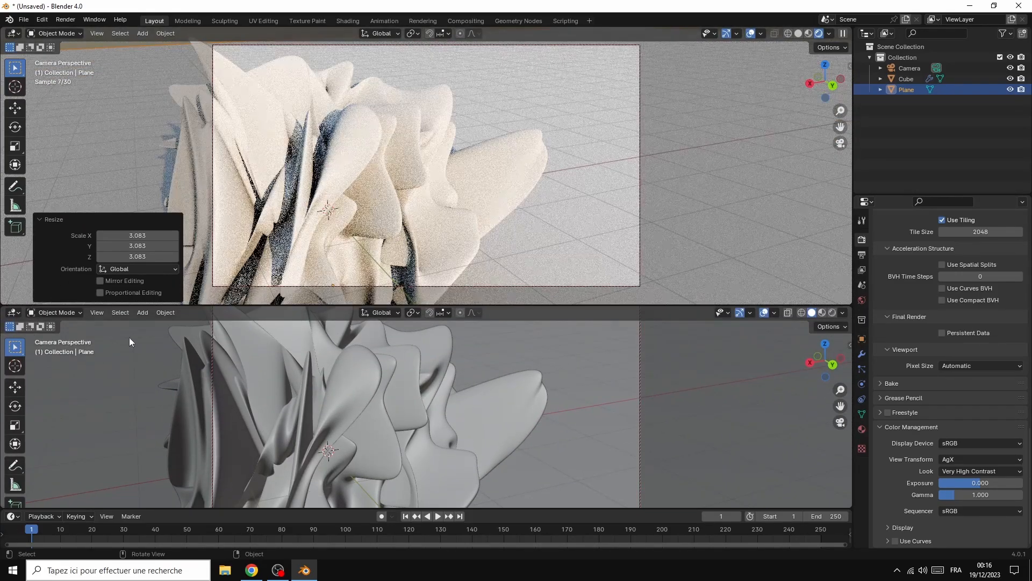
{"action": "left_click", "coordinate": [14, 313]}
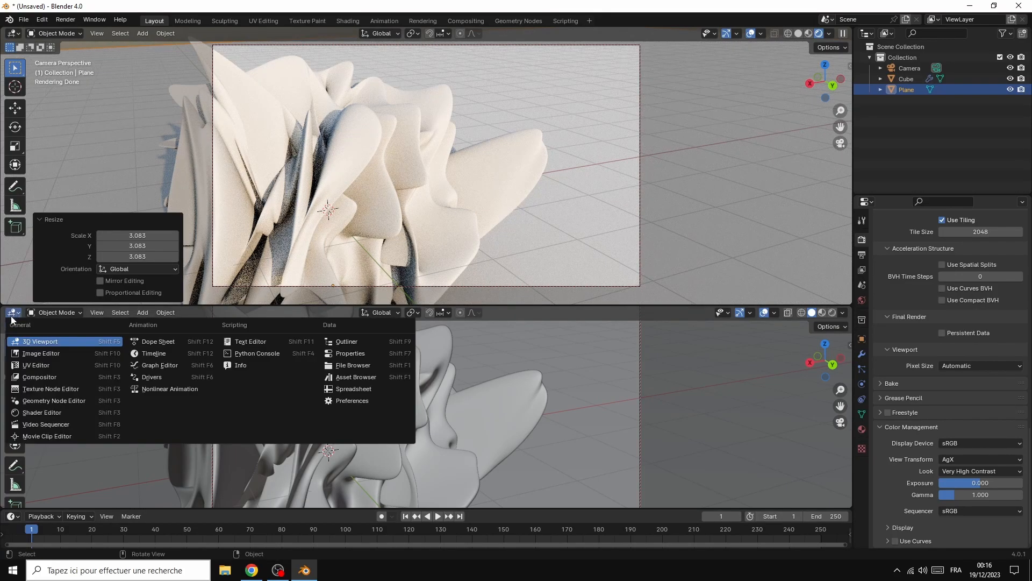
{"action": "left_click", "coordinate": [46, 413]}
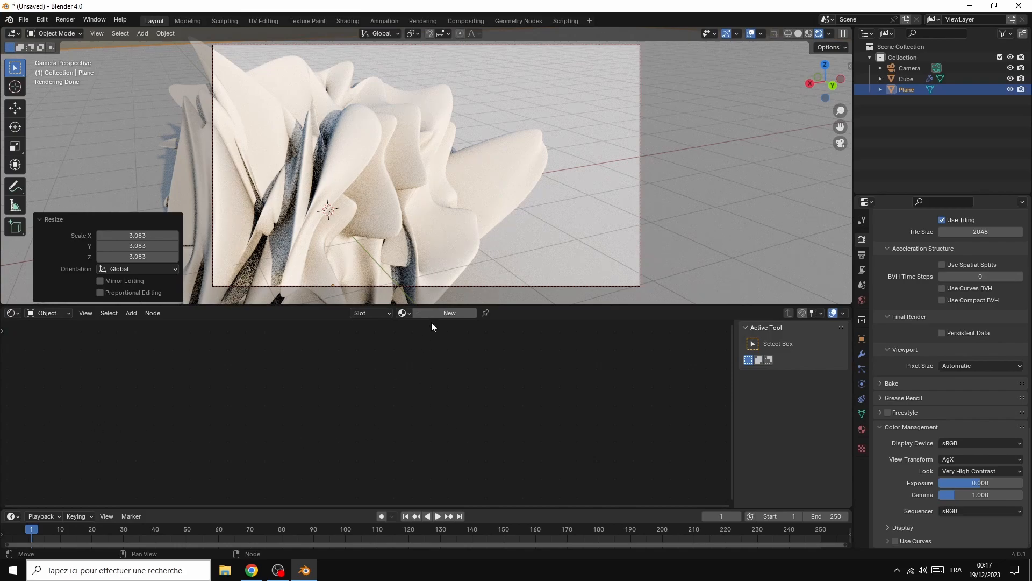
Create a new material for the floor plane and tidy the Shader Editor by centring the nodes and hiding the sidebar
{"action": "left_click", "coordinate": [608, 264]}
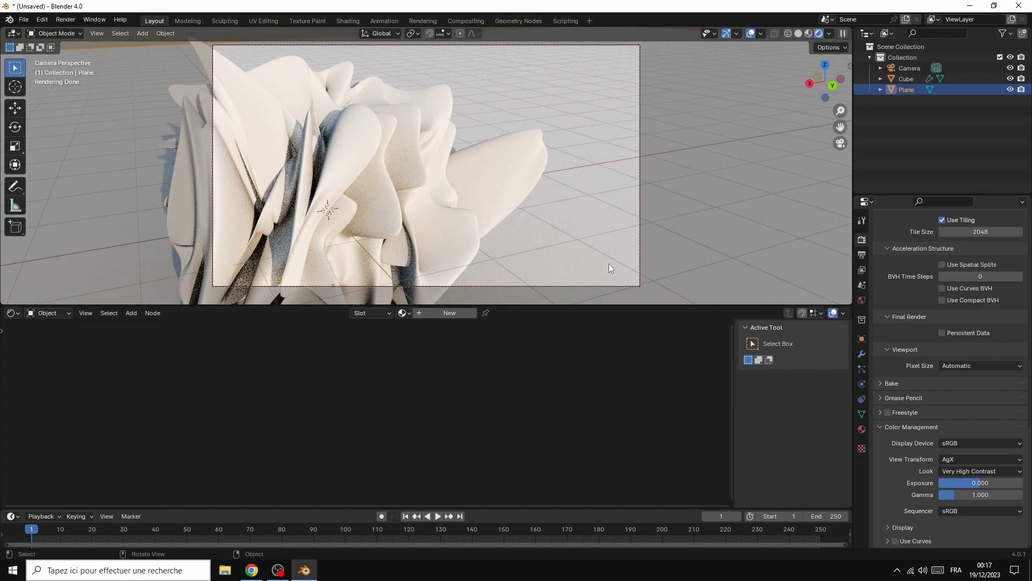
{"action": "left_click", "coordinate": [437, 314]}
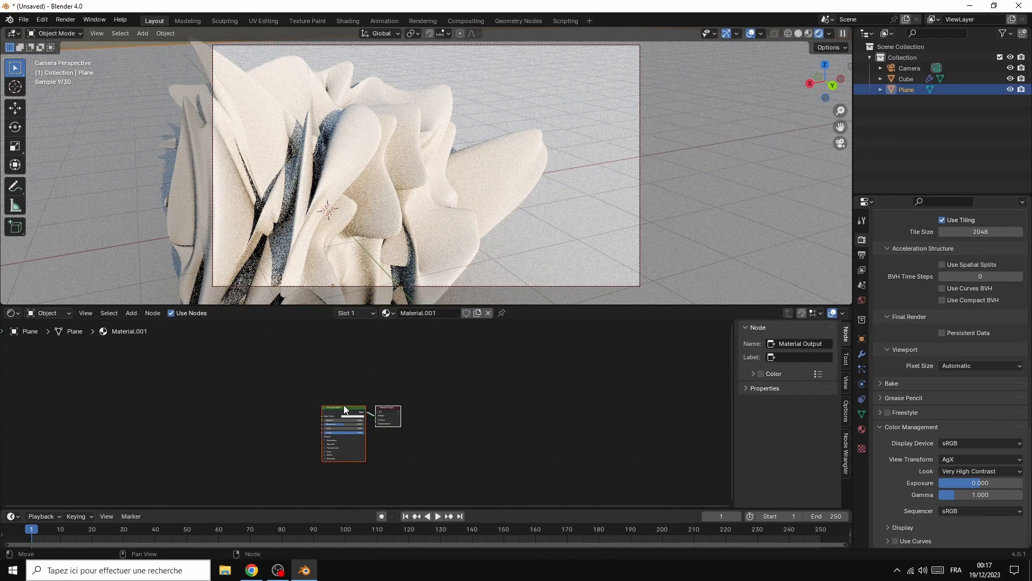
{"action": "left_click_drag", "start_coordinate": [346, 410], "coordinate": [413, 376]}
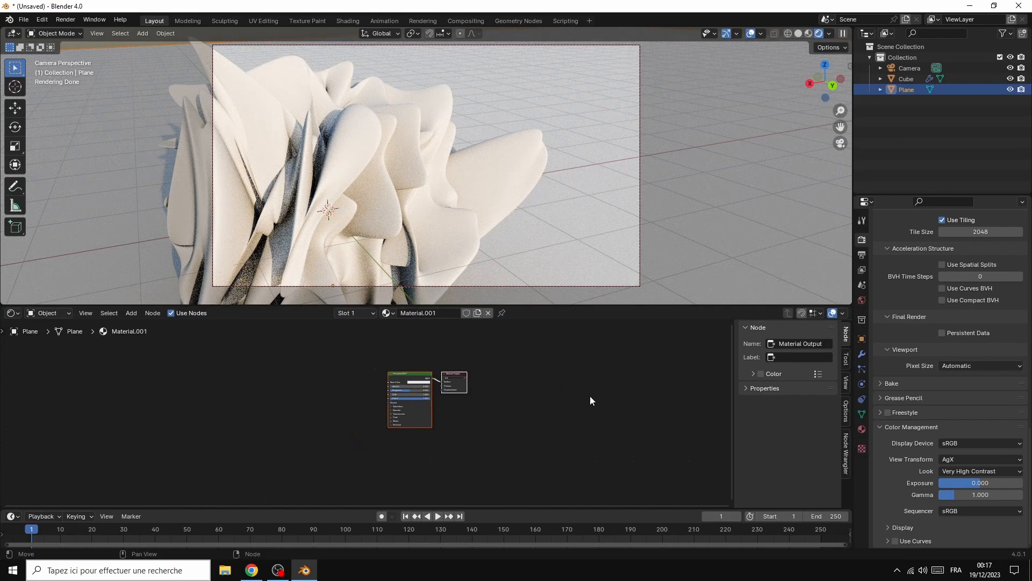
{"action": "key", "text": "n"}
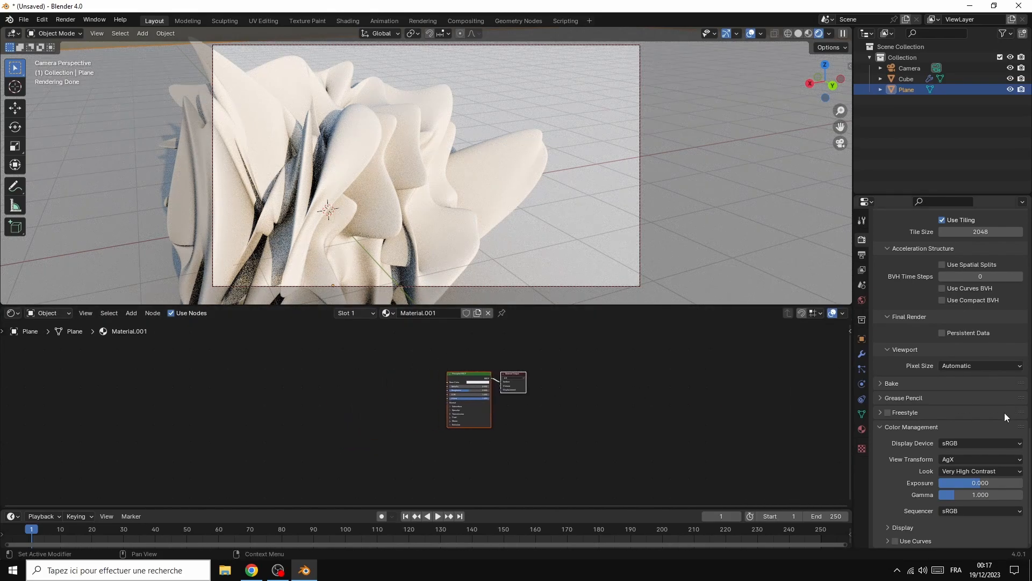
Give the floor material a pink Base Color and raise its Metallic value to the maximum
{"action": "left_click", "coordinate": [475, 383]}
{"action": "left_click_drag", "start_coordinate": [484, 345], "coordinate": [489, 344]}
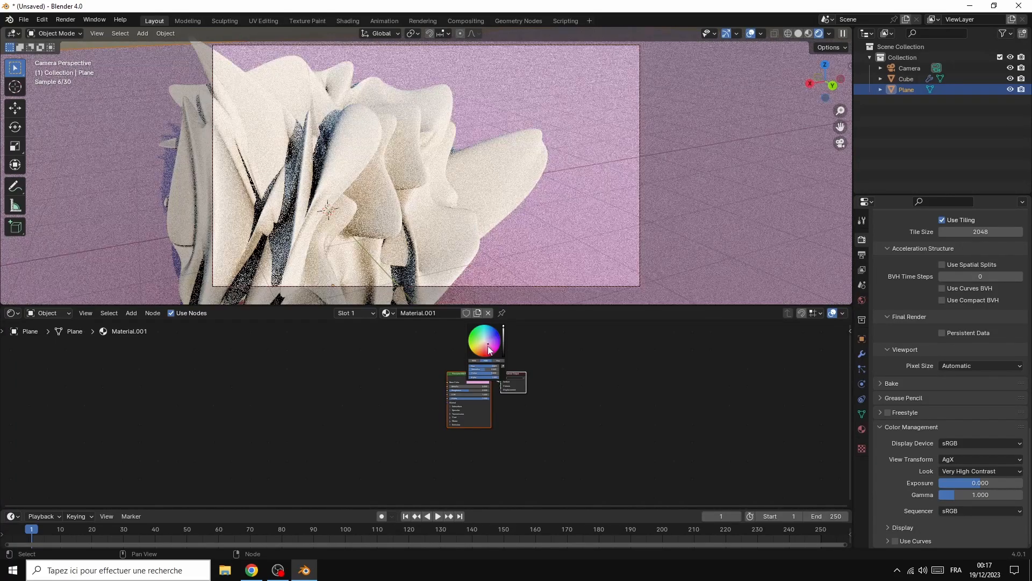
{"action": "left_click_drag", "start_coordinate": [451, 386], "coordinate": [490, 386]}
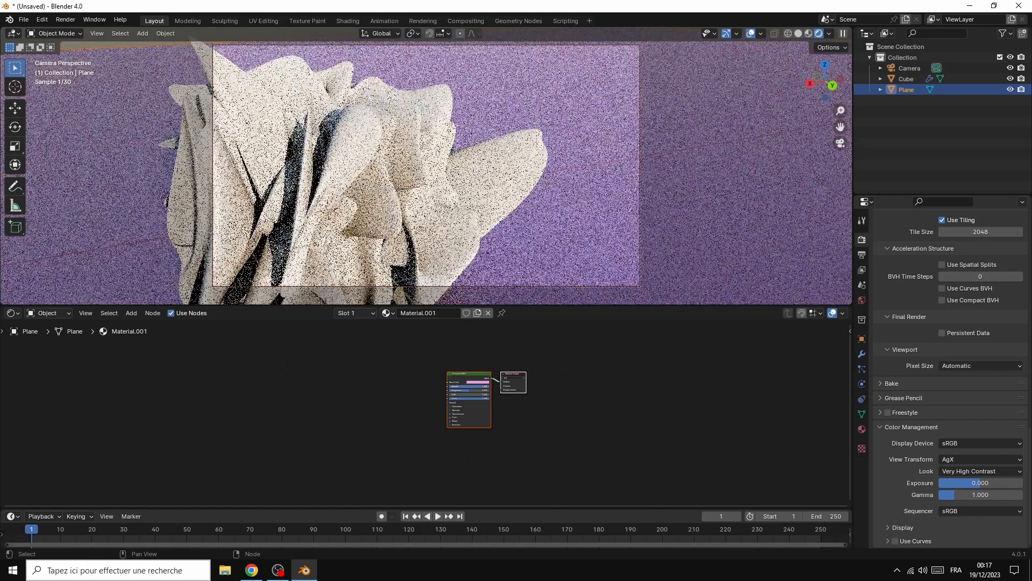
Create a new material for the twisted shape and move its shader nodes aside in the node area
{"action": "left_click", "coordinate": [347, 157]}
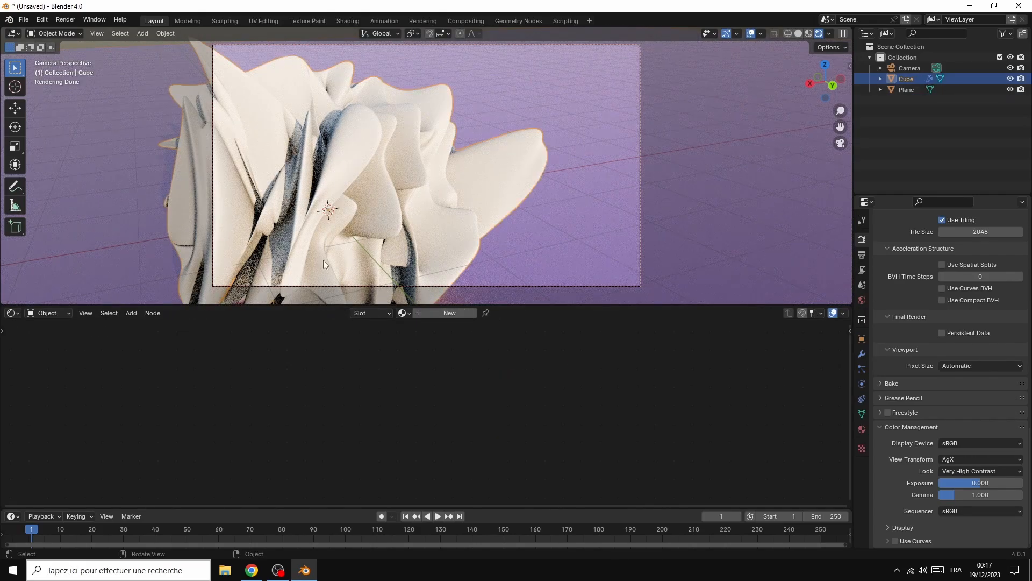
{"action": "left_click", "coordinate": [436, 316]}
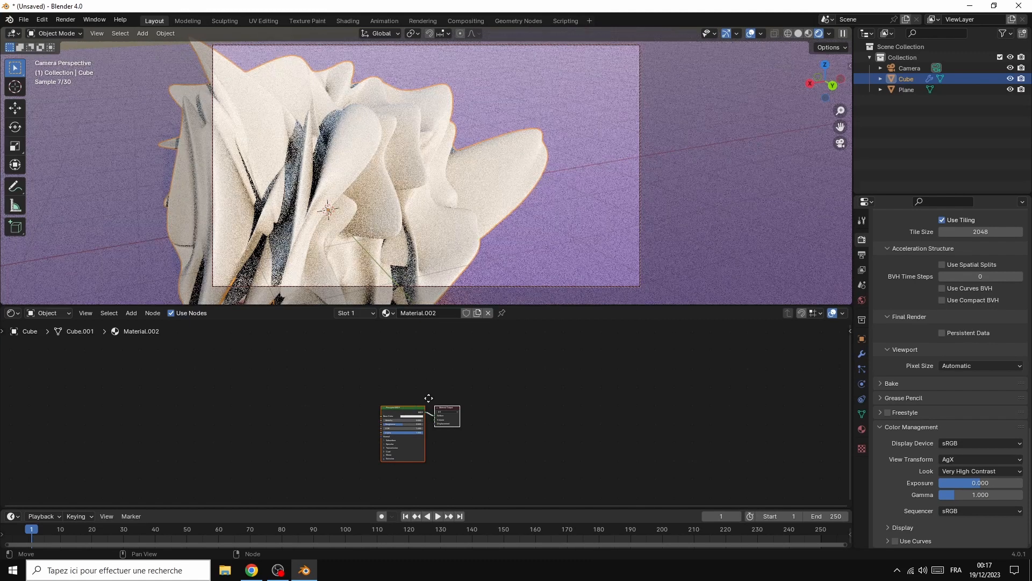
{"action": "key", "text": "g"}
{"action": "left_click", "coordinate": [578, 353]}
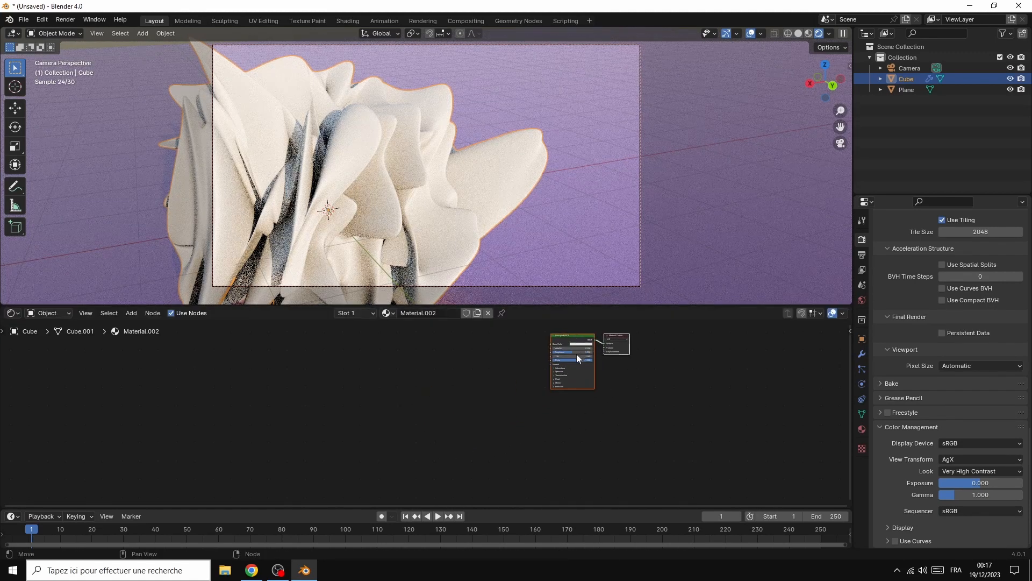
Change the floor plane material's Base Color to orange
{"action": "left_click", "coordinate": [704, 173]}
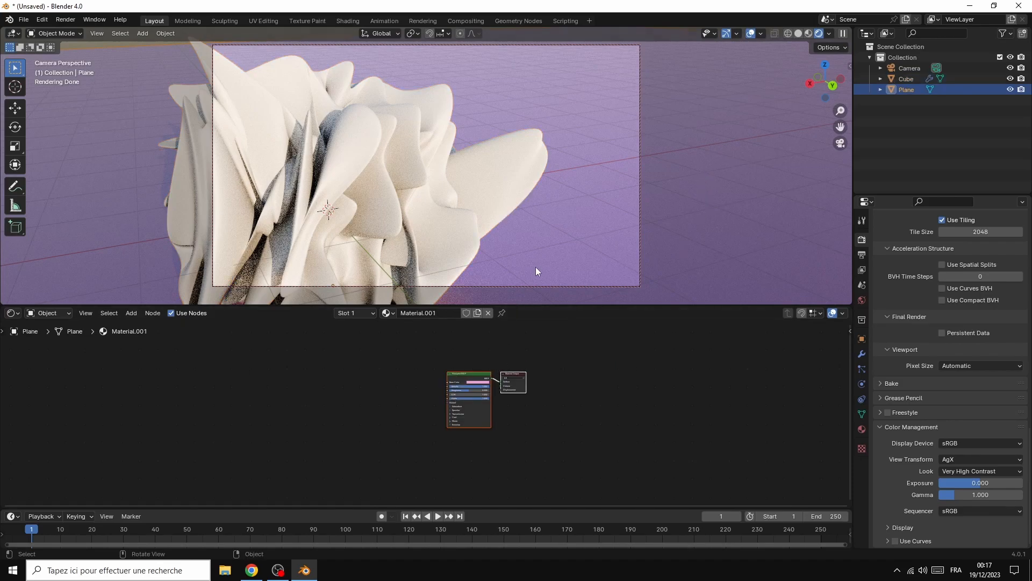
{"action": "left_click", "coordinate": [478, 382]}
{"action": "left_click_drag", "start_coordinate": [488, 343], "coordinate": [480, 352]}
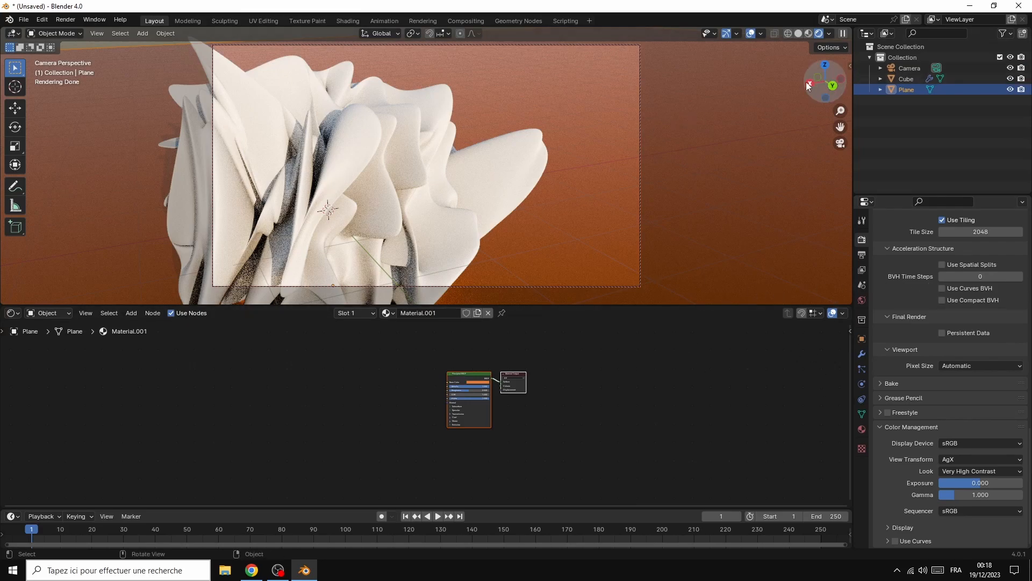
Set the Strength of the twisted shape's Displace modifier to -7.5
{"action": "left_click", "coordinate": [862, 353]}
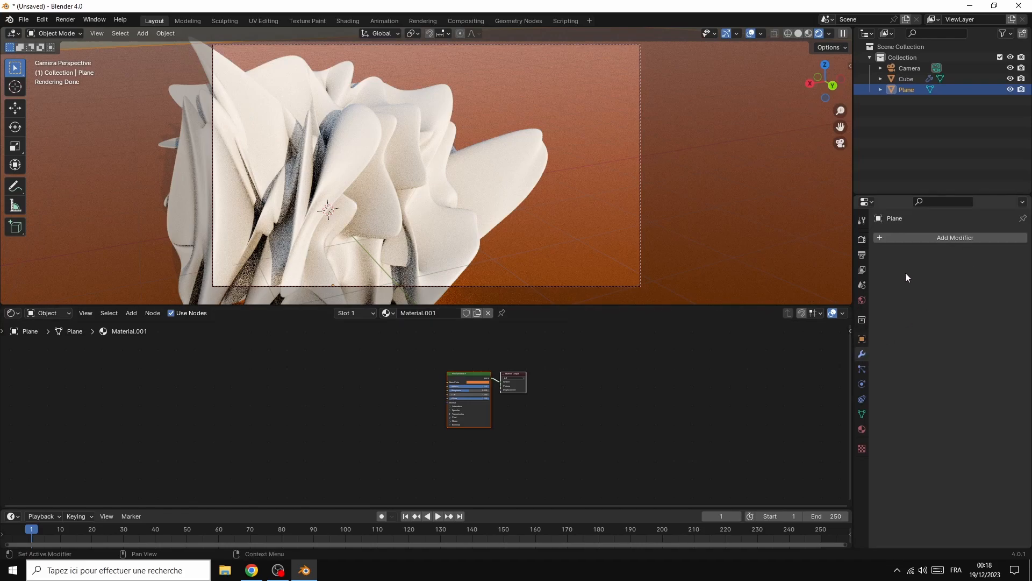
{"action": "left_click", "coordinate": [374, 145]}
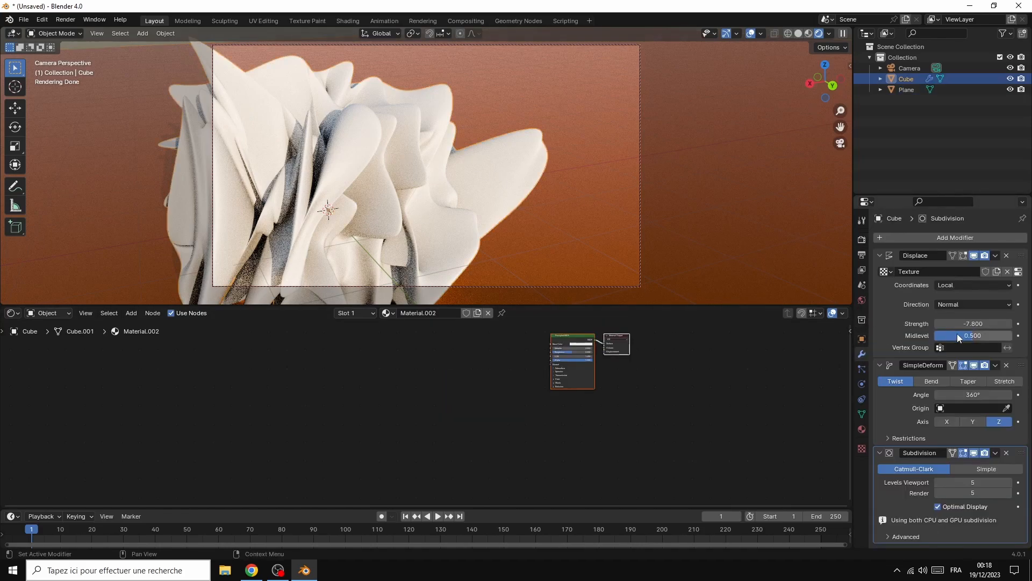
{"action": "left_click_drag", "start_coordinate": [969, 323], "coordinate": [919, 323]}
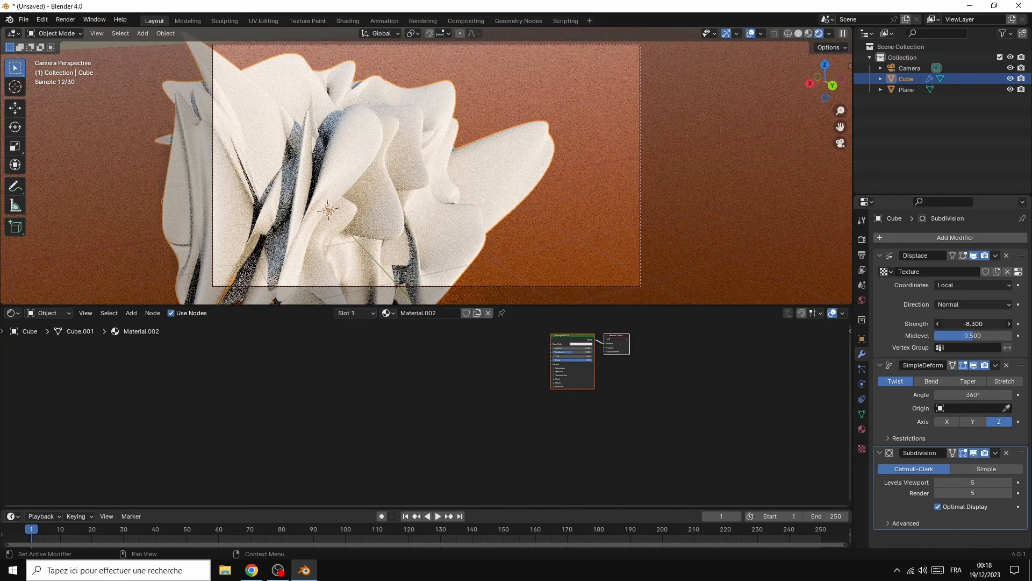
{"action": "left_click_drag", "start_coordinate": [972, 323], "coordinate": [989, 323]}
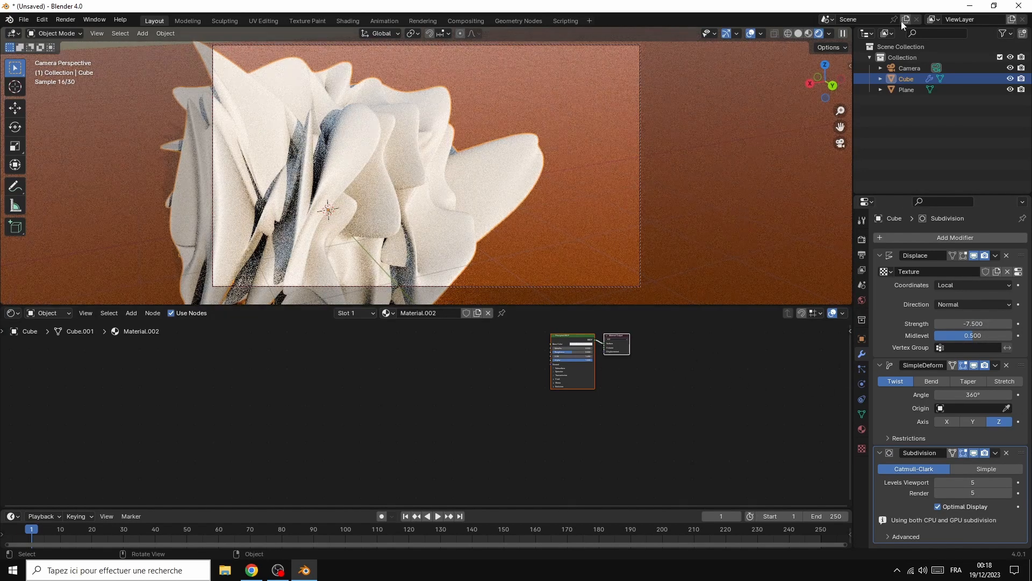
Orbit the camera slightly to reframe the twisted shape, and select the floor plane
{"action": "left_click_drag", "start_coordinate": [819, 86], "coordinate": [809, 76]}
{"action": "middle_click_drag", "start_coordinate": [686, 149], "coordinate": [683, 151]}
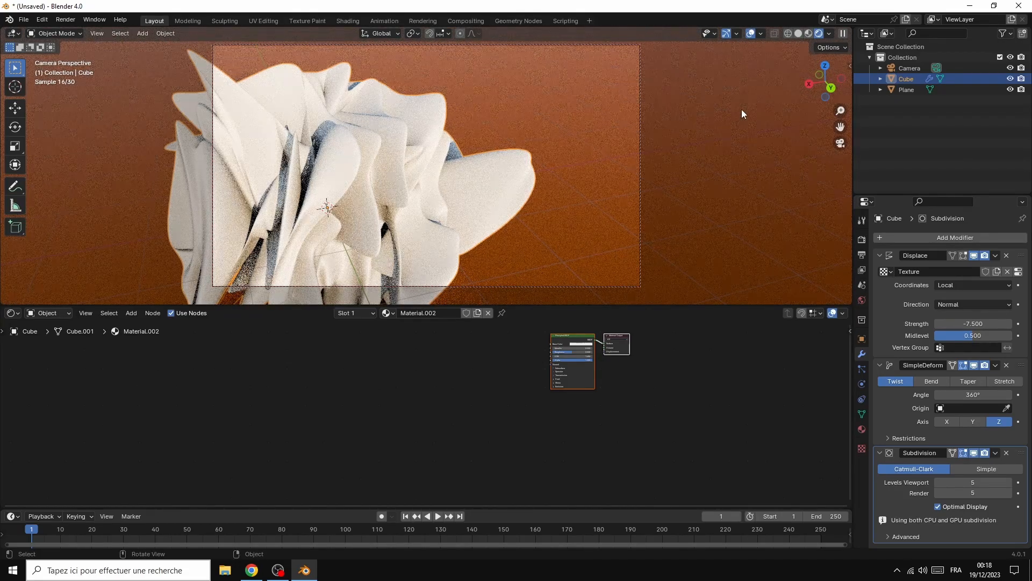
{"action": "left_click", "coordinate": [742, 113]}
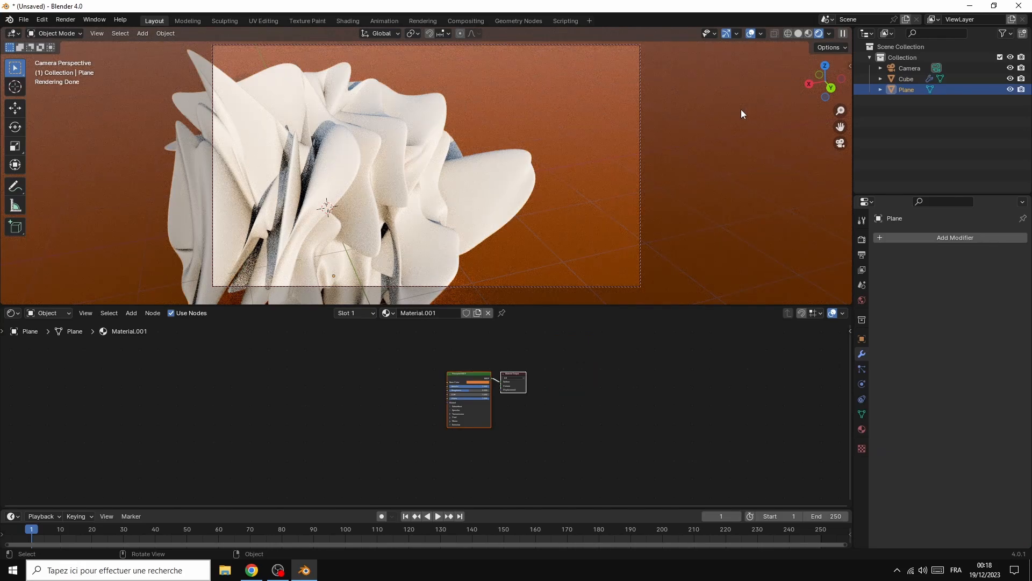
Save the project as ABSTRACT.blend in the ppp folder
{"action": "key", "text": "ctrl+s"}
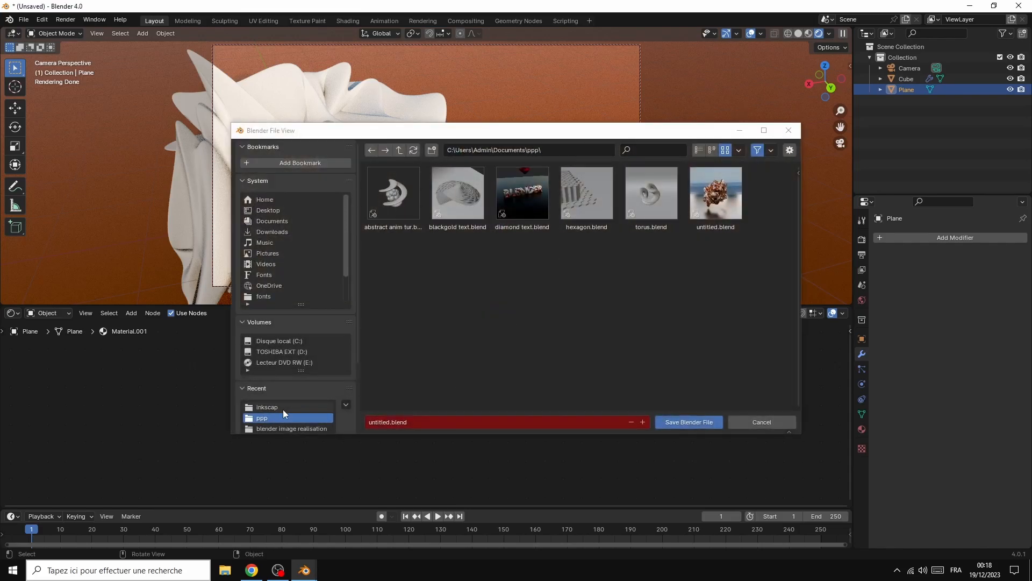
{"action": "double_click", "coordinate": [389, 421]}
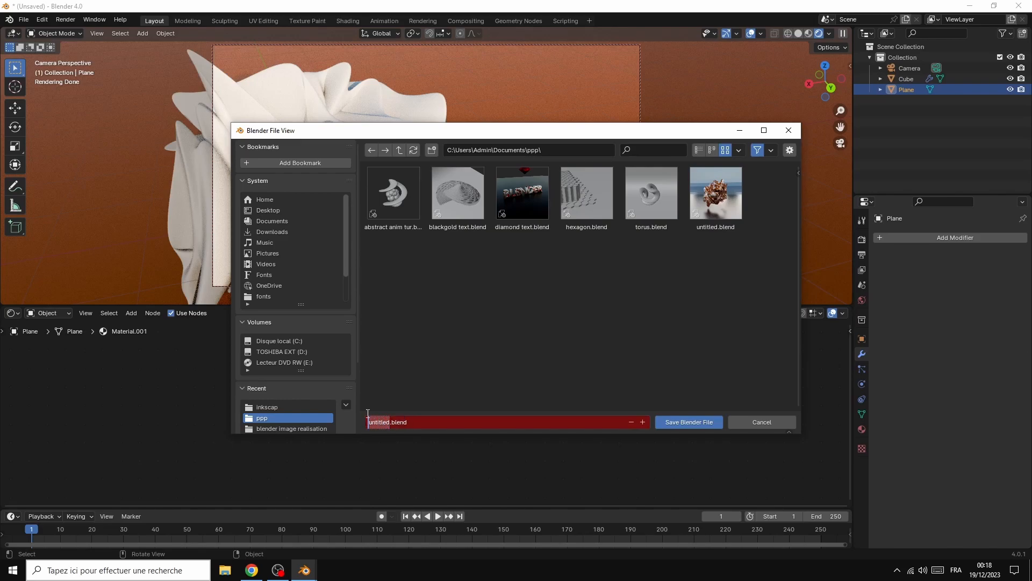
{"action": "type", "text": "ABSTRACT"}
{"action": "left_click", "coordinate": [685, 423]}
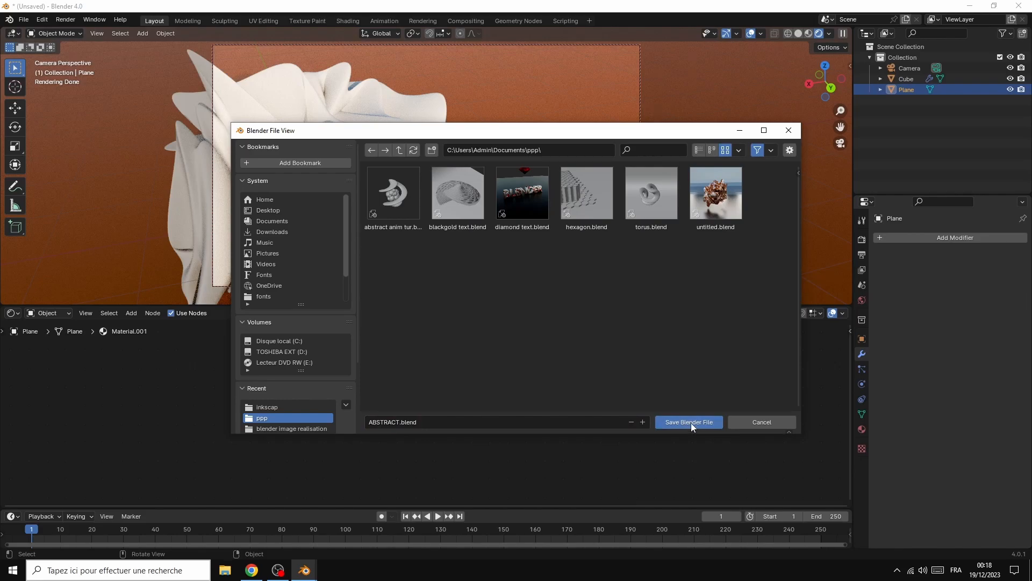
Finish saving the ABSTRACT.blend file, and select the floor plane
{"action": "left_click", "coordinate": [691, 423]}
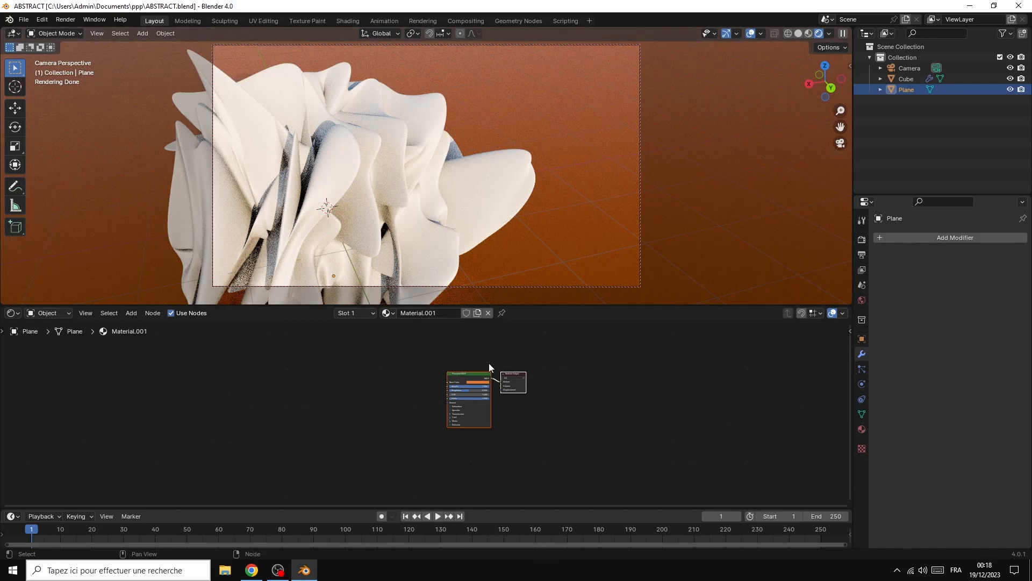
{"action": "left_click", "coordinate": [365, 195]}
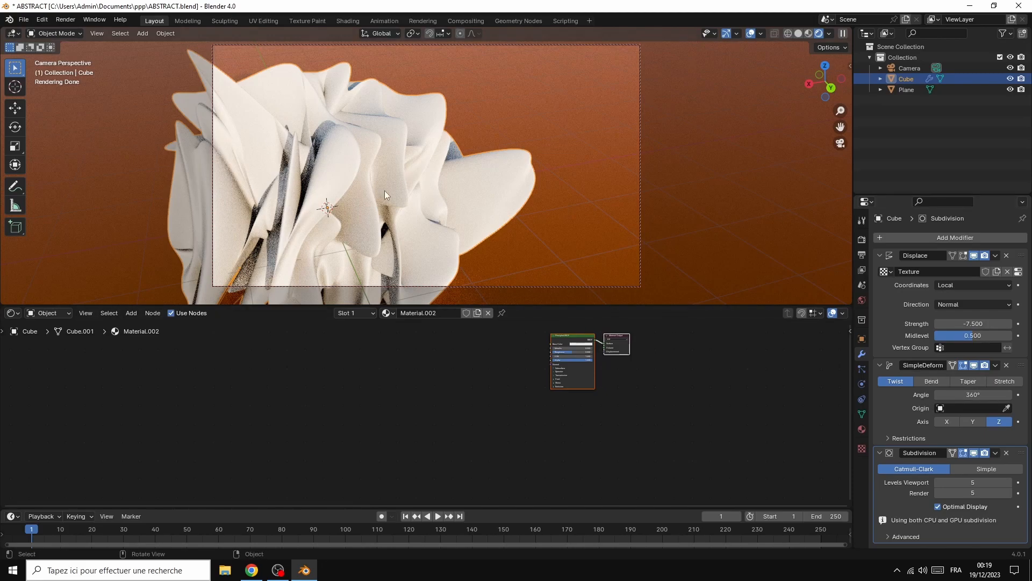
{"action": "left_click", "coordinate": [730, 144]}
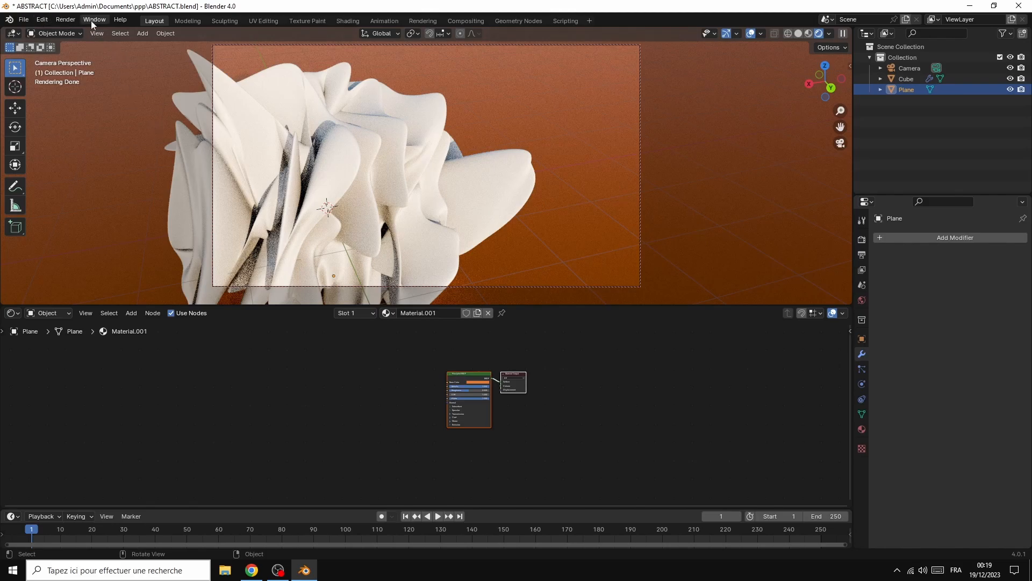
Render a still image of the white twisted shape, inspect the result, and close the render window
{"action": "left_click", "coordinate": [65, 19]}
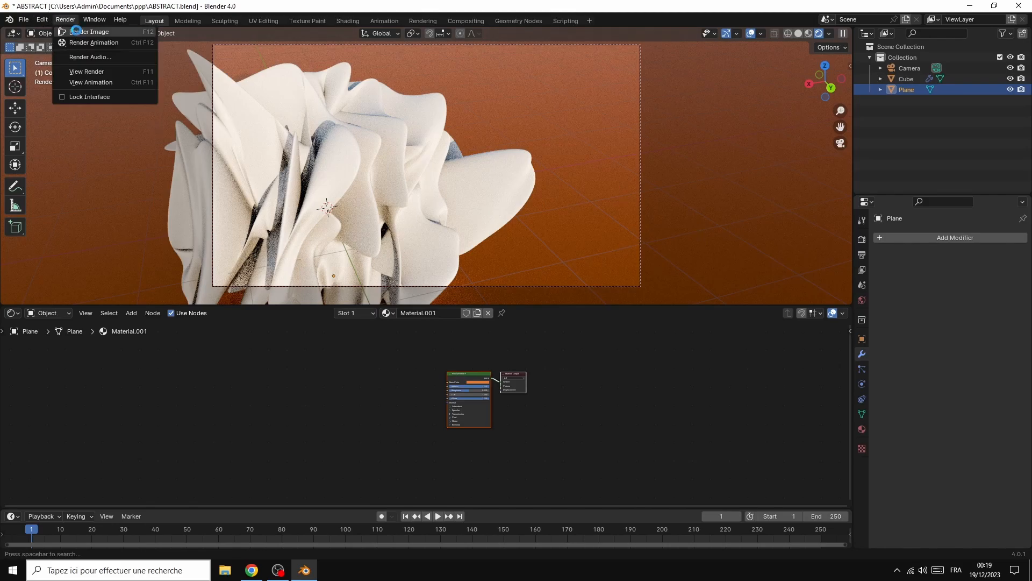
{"action": "left_click", "coordinate": [76, 31]}
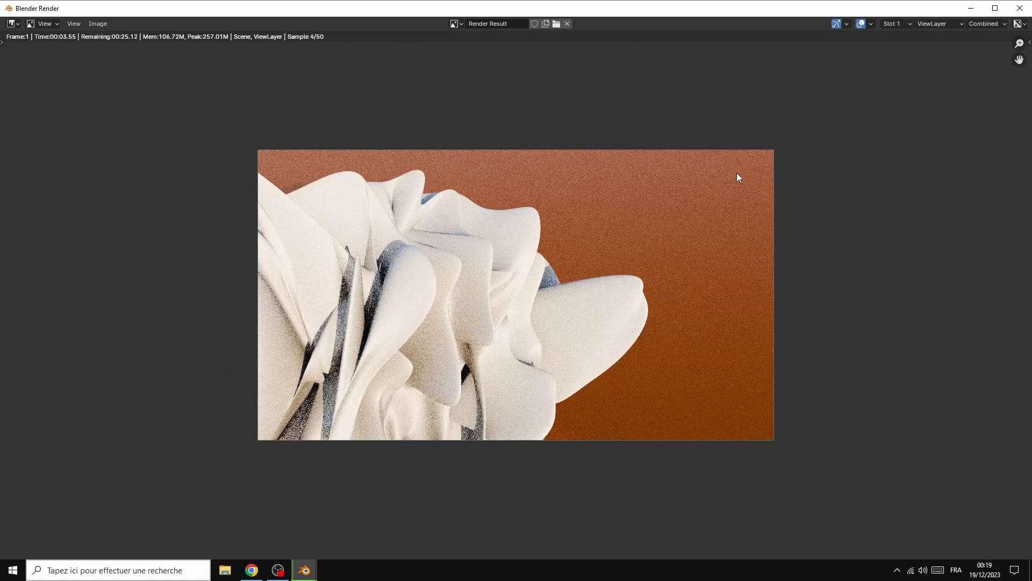
{"action": "scroll", "coordinate": [737, 173], "scroll_direction": "down", "scroll_amount": 1}
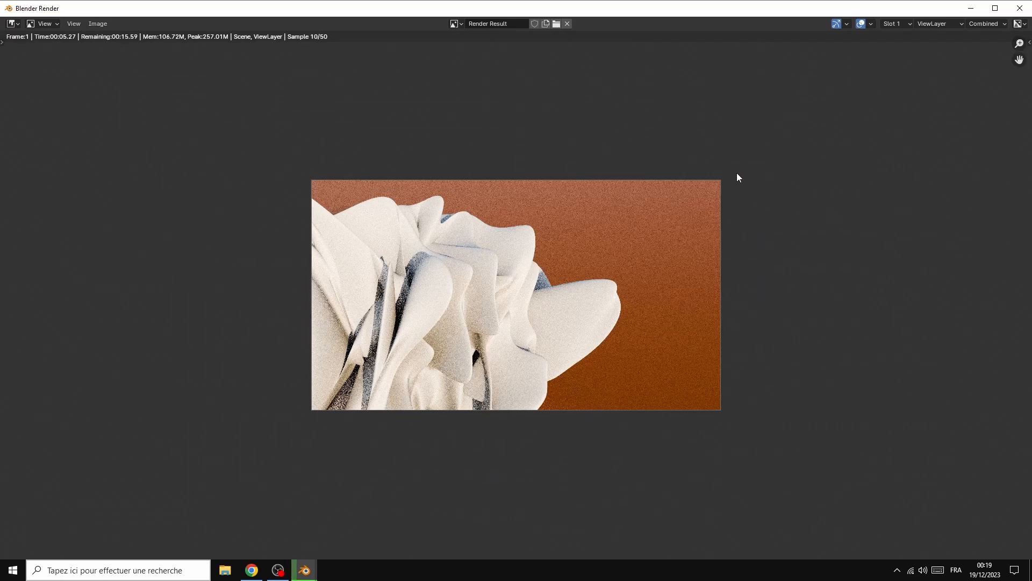
{"action": "scroll", "coordinate": [737, 173], "scroll_direction": "up", "scroll_amount": 1}
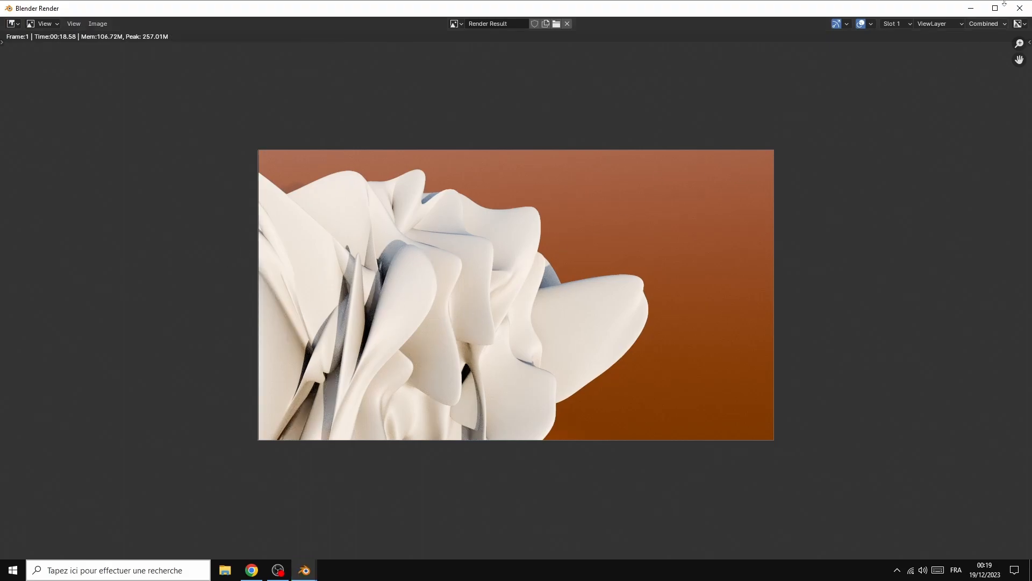
{"action": "scroll", "coordinate": [860, 278], "scroll_direction": "up", "scroll_amount": 1}
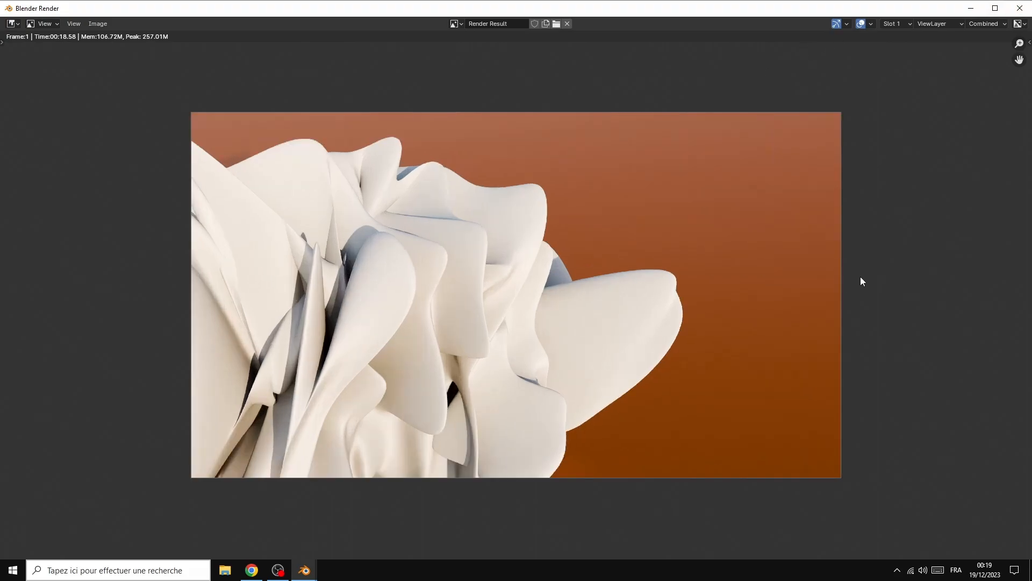
{"action": "scroll", "coordinate": [860, 278], "scroll_direction": "down", "scroll_amount": 1}
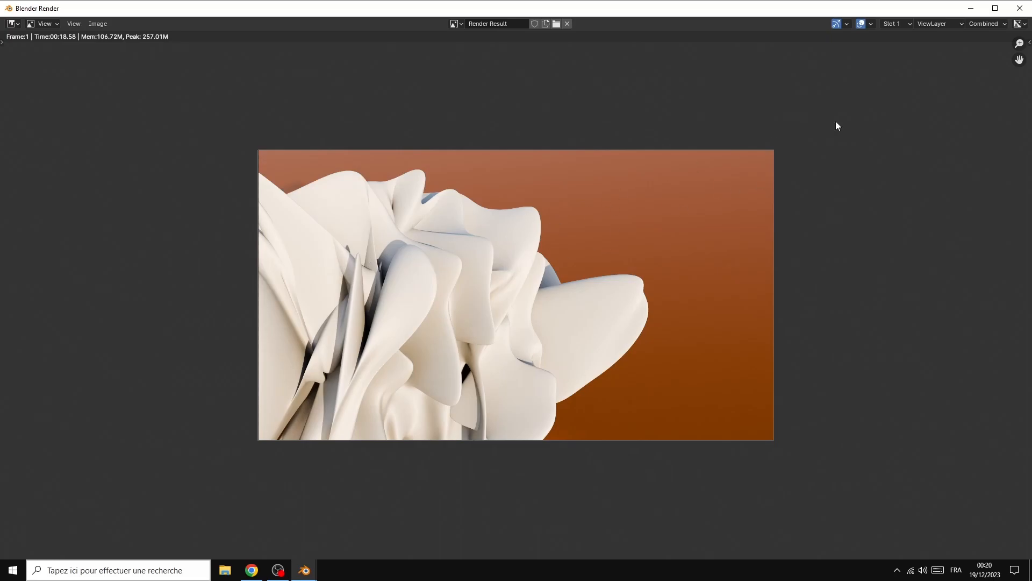
{"action": "left_click", "coordinate": [1024, 8]}
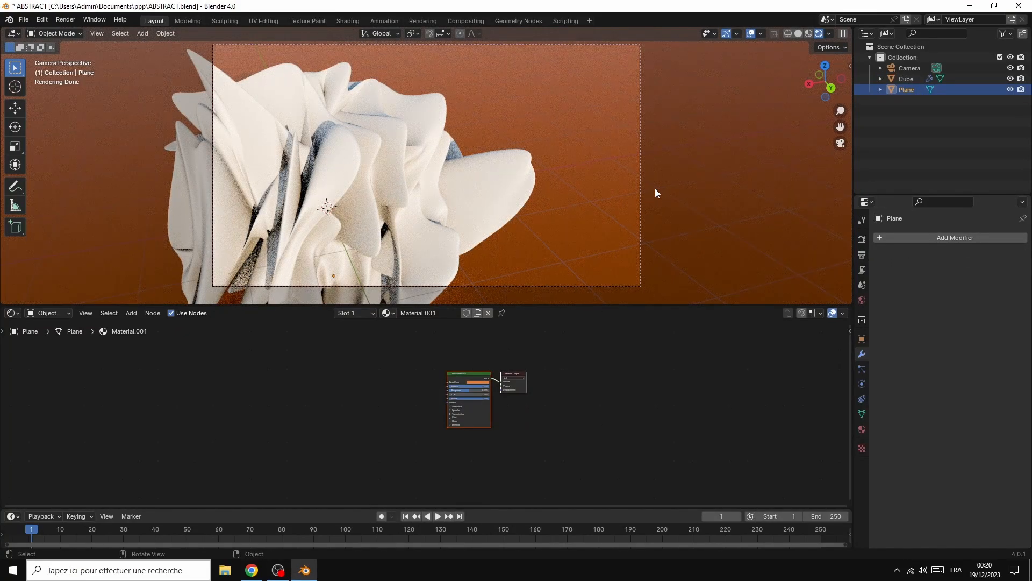
Lower the Roughness of the floor plane's material, and orbit the camera to frame the shape from a higher angle
{"action": "left_click_drag", "start_coordinate": [467, 389], "coordinate": [461, 390]}
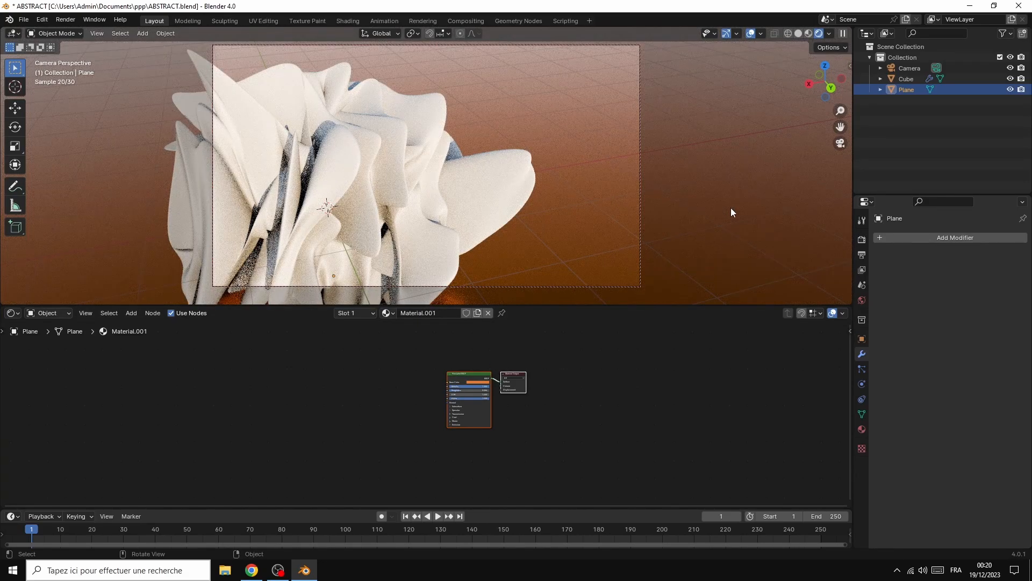
{"action": "left_click_drag", "start_coordinate": [812, 86], "coordinate": [835, 90]}
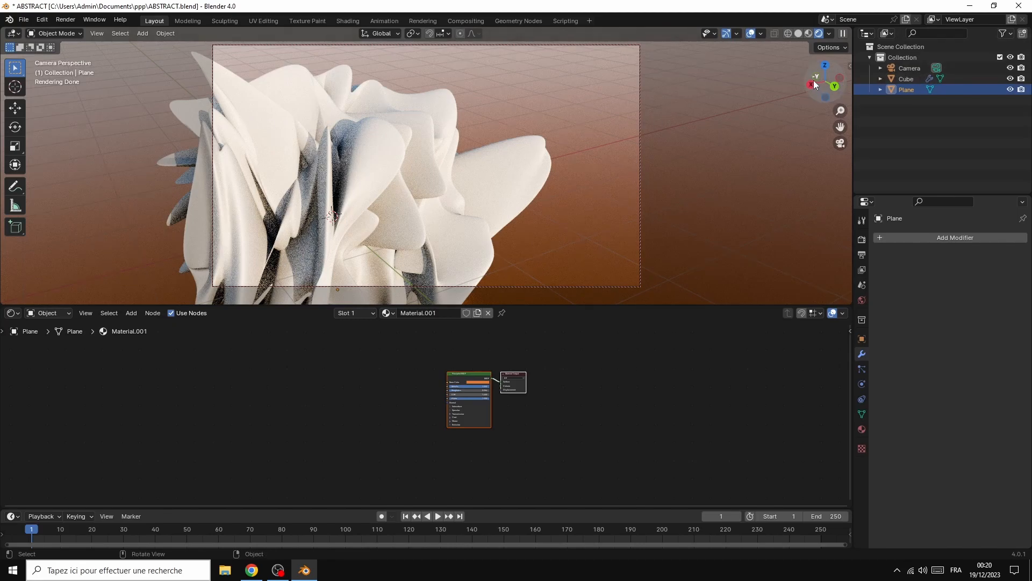
{"action": "left_click_drag", "start_coordinate": [815, 86], "coordinate": [880, 86]}
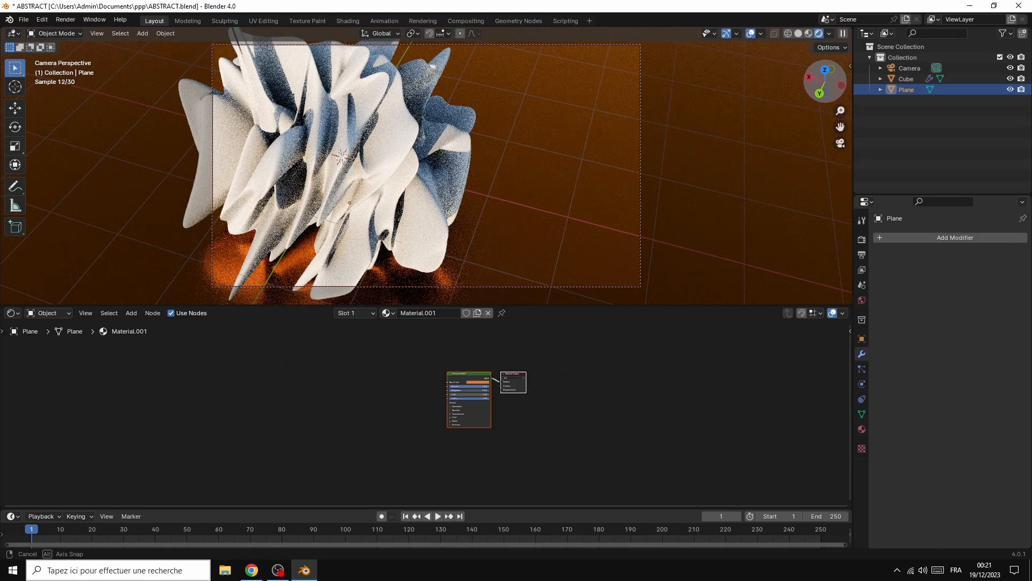
{"action": "left_click_drag", "start_coordinate": [812, 85], "coordinate": [810, 84]}
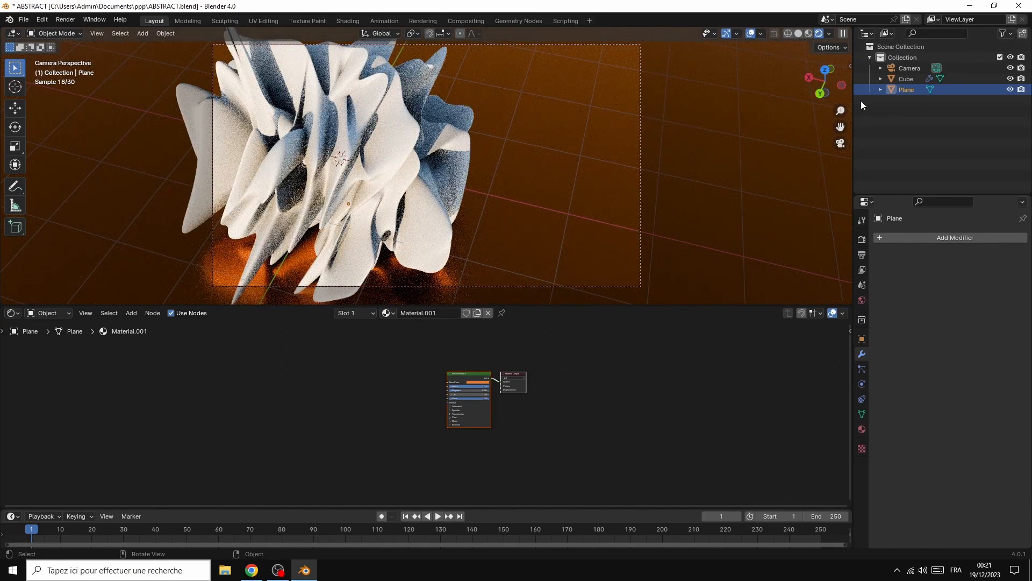
{"action": "left_click_drag", "start_coordinate": [840, 126], "coordinate": [840, 127]}
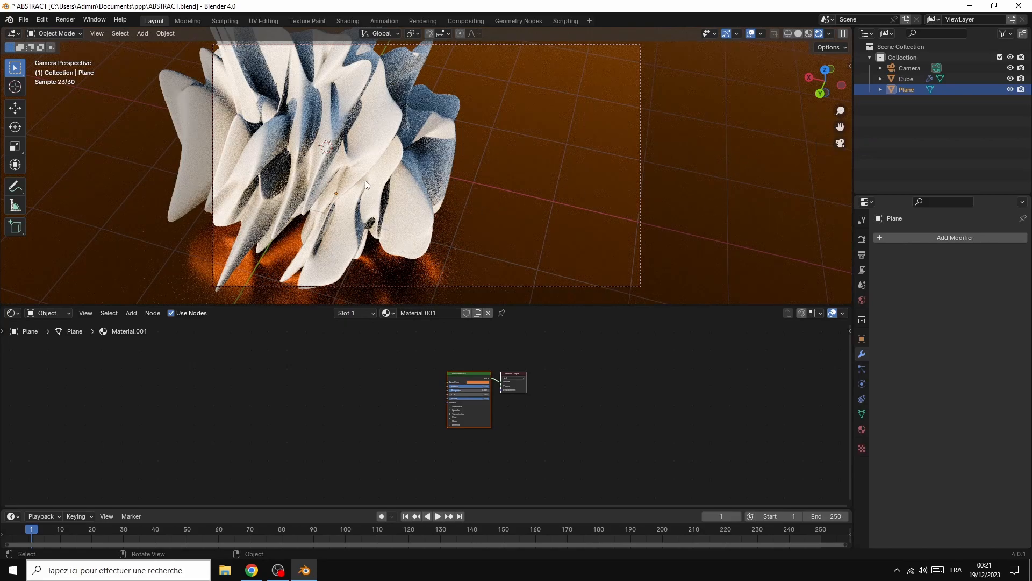
Set the Strength of the twisted shape's Displace modifier to -15.1
{"action": "left_click", "coordinate": [361, 150]}
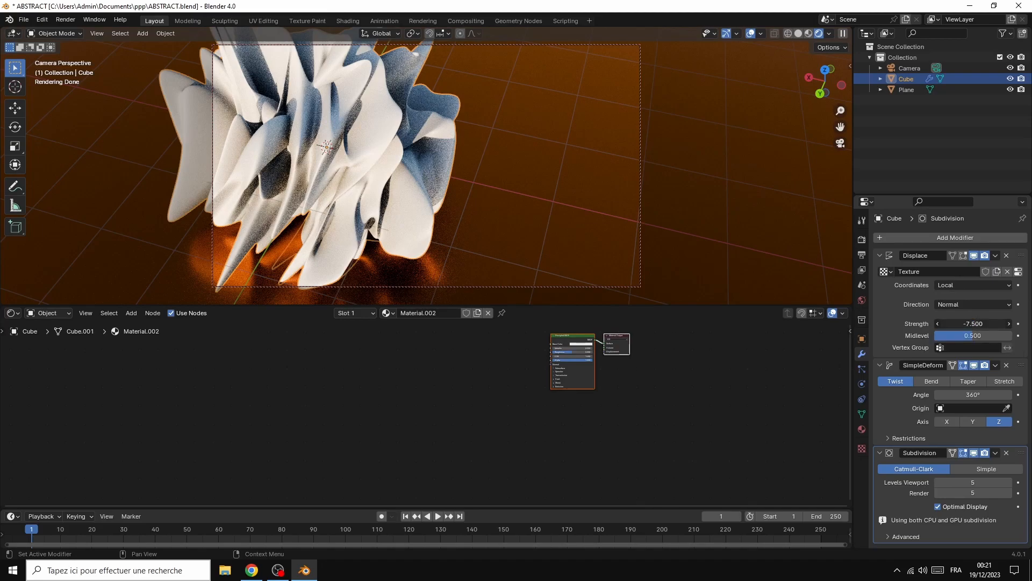
{"action": "left_click_drag", "start_coordinate": [973, 323], "coordinate": [909, 324]}
{"action": "left_click_drag", "start_coordinate": [972, 324], "coordinate": [962, 323]}
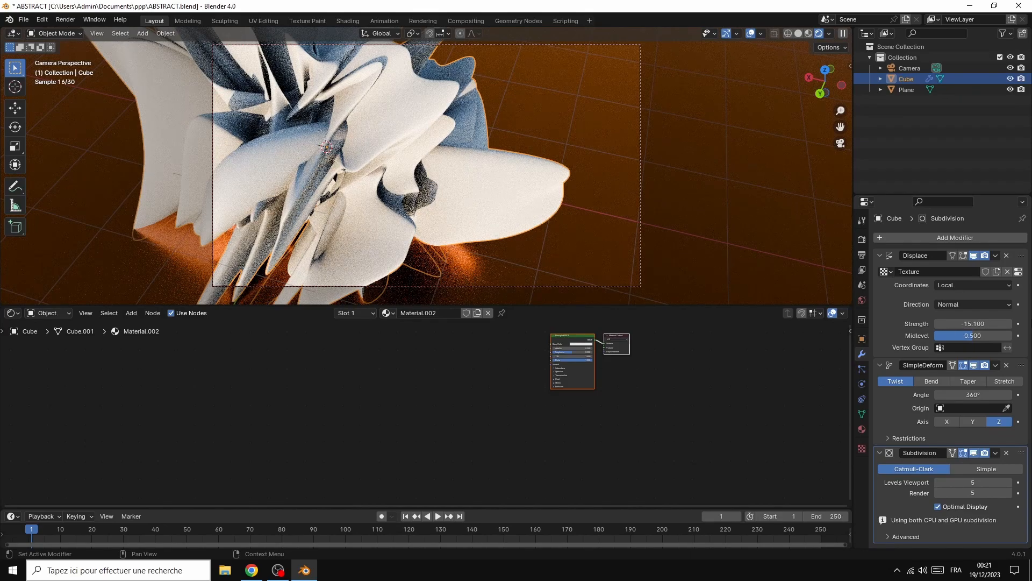
{"action": "left_click", "coordinate": [754, 204]}
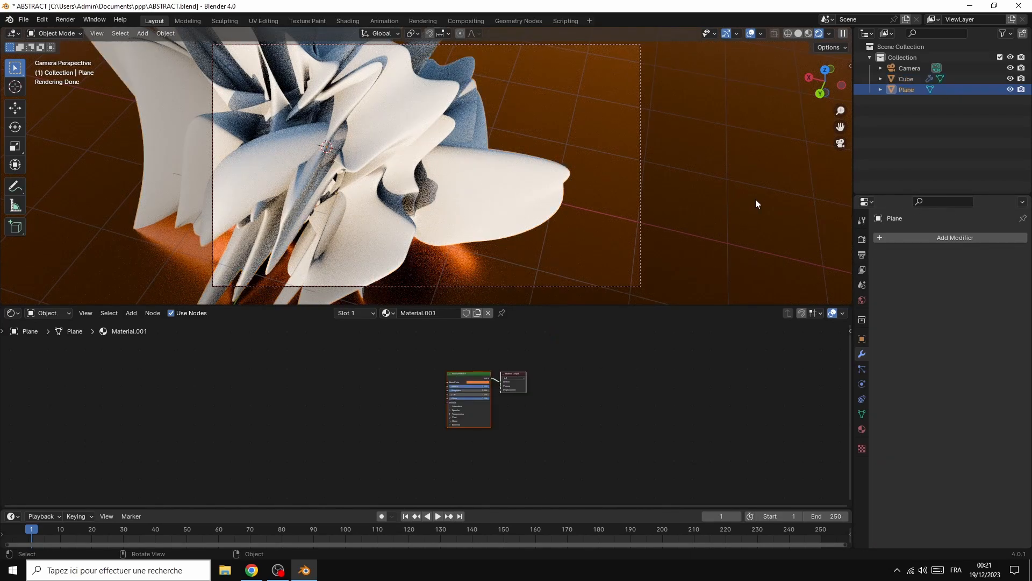
Orbit the camera to fit more of the enlarged shape in the frame, and select the floor plane
{"action": "left_click", "coordinate": [293, 138]}
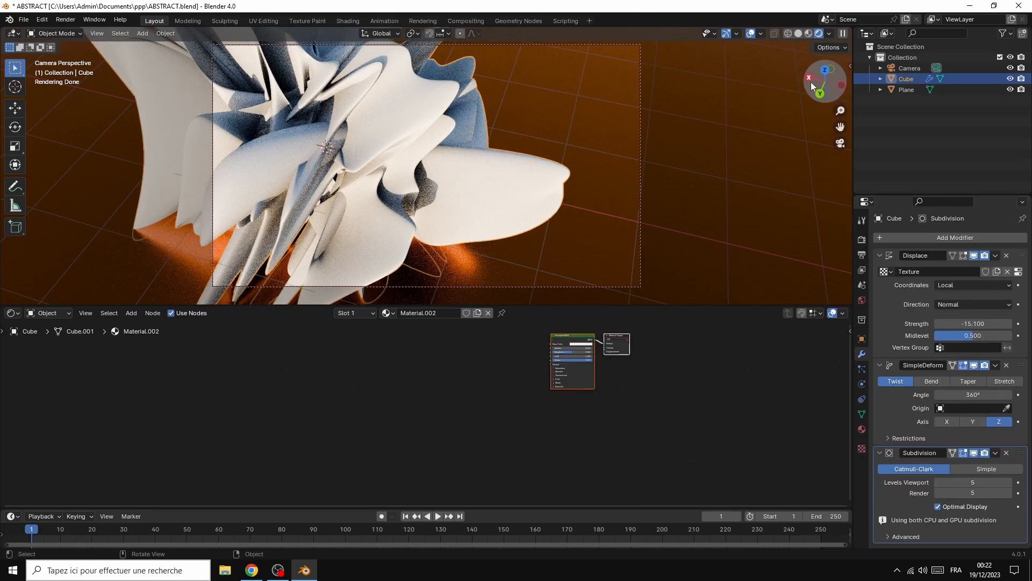
{"action": "left_click_drag", "start_coordinate": [811, 77], "coordinate": [664, 163]}
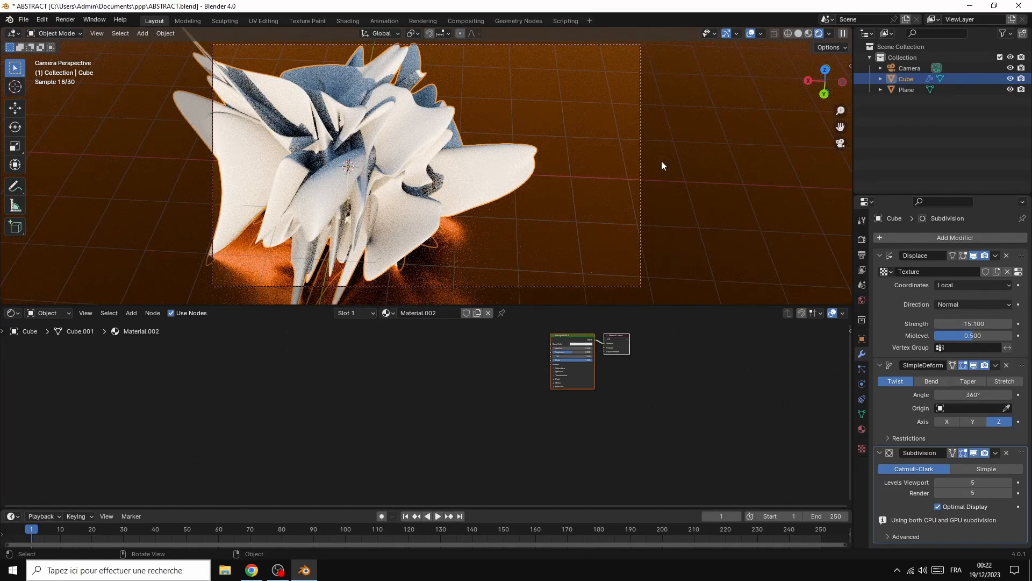
{"action": "scroll", "coordinate": [663, 163], "scroll_direction": "up", "scroll_amount": 1}
{"action": "scroll", "coordinate": [663, 163], "scroll_direction": "down", "scroll_amount": 1}
{"action": "left_click_drag", "start_coordinate": [823, 84], "coordinate": [808, 86]}
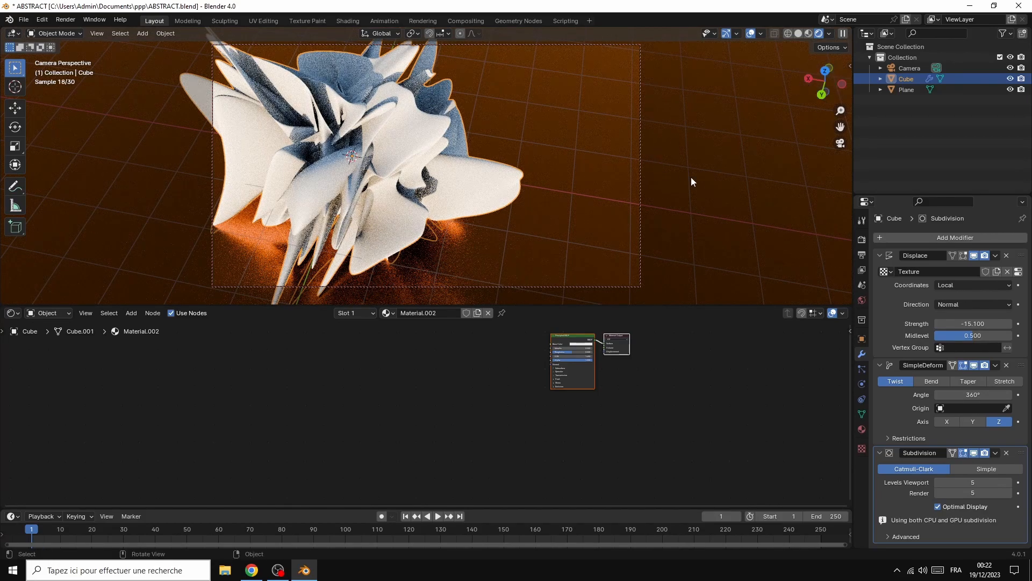
{"action": "left_click", "coordinate": [717, 131]}
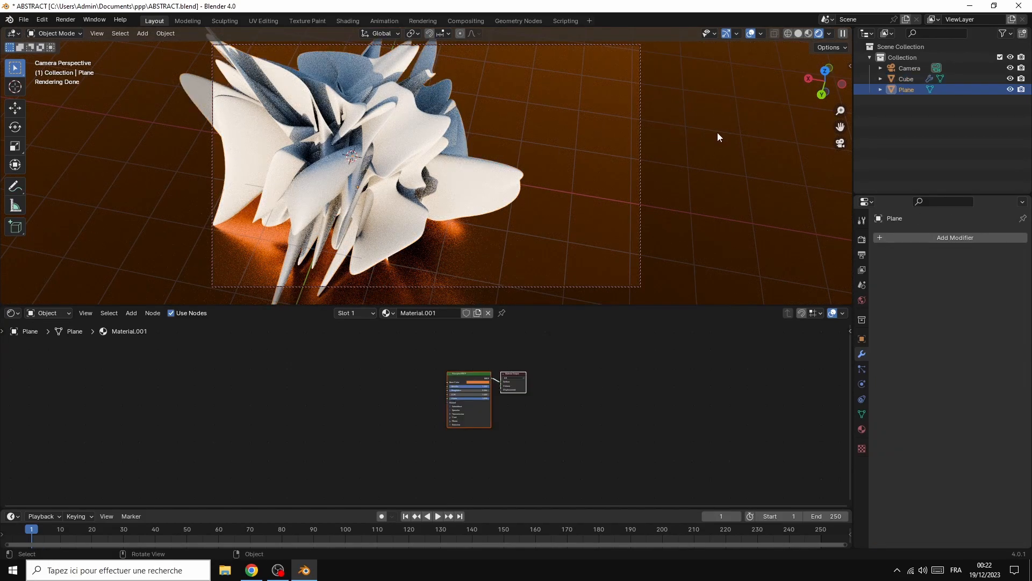
Render a still image of the reframed scene with the stronger displacement, inspect it, and close the render window
{"action": "left_click", "coordinate": [65, 20]}
{"action": "left_click", "coordinate": [75, 31]}
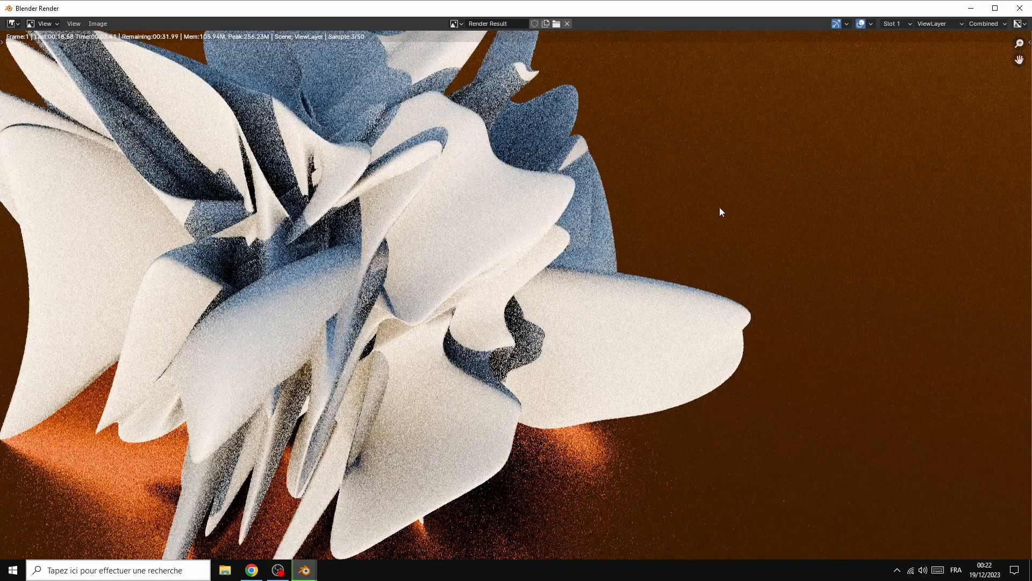
{"action": "scroll", "coordinate": [720, 210], "scroll_direction": "down", "scroll_amount": 2}
{"action": "scroll", "coordinate": [723, 216], "scroll_direction": "down", "scroll_amount": 2}
{"action": "scroll", "coordinate": [722, 216], "scroll_direction": "up", "scroll_amount": 1}
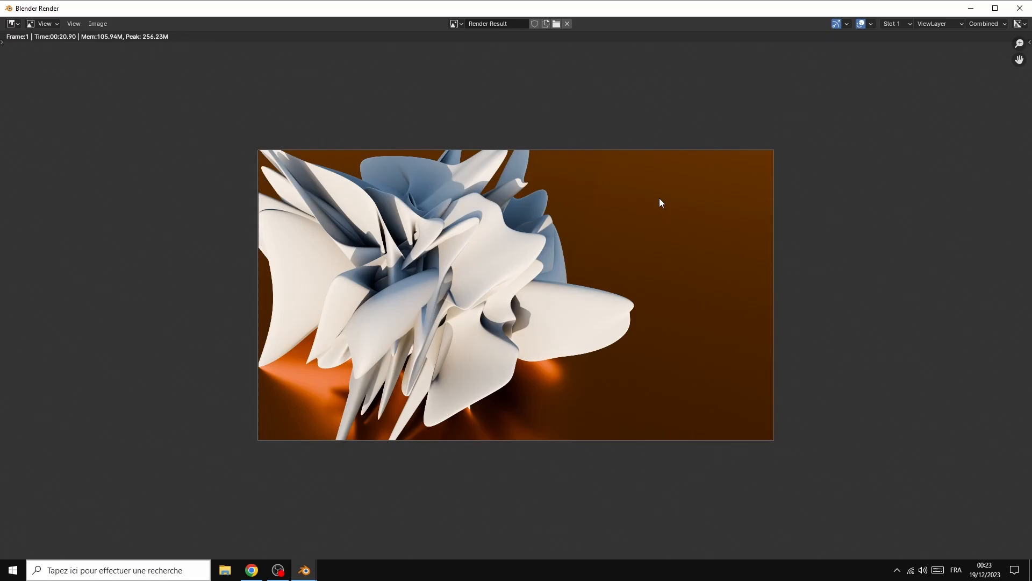
{"action": "left_click", "coordinate": [1020, 8]}
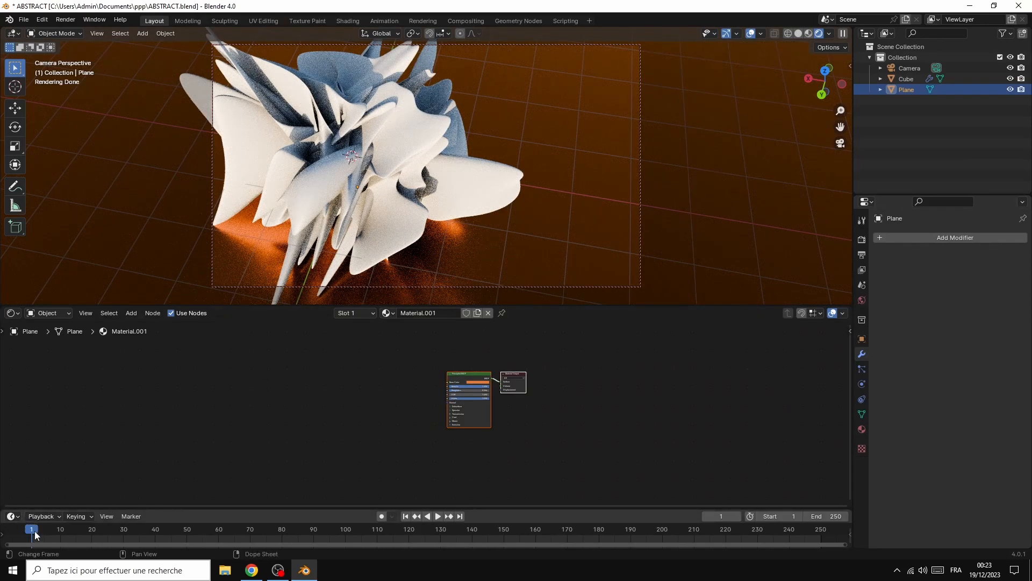
Select the twisted shape and save the project file again
{"action": "left_click", "coordinate": [947, 236]}
{"action": "left_click", "coordinate": [440, 171]}
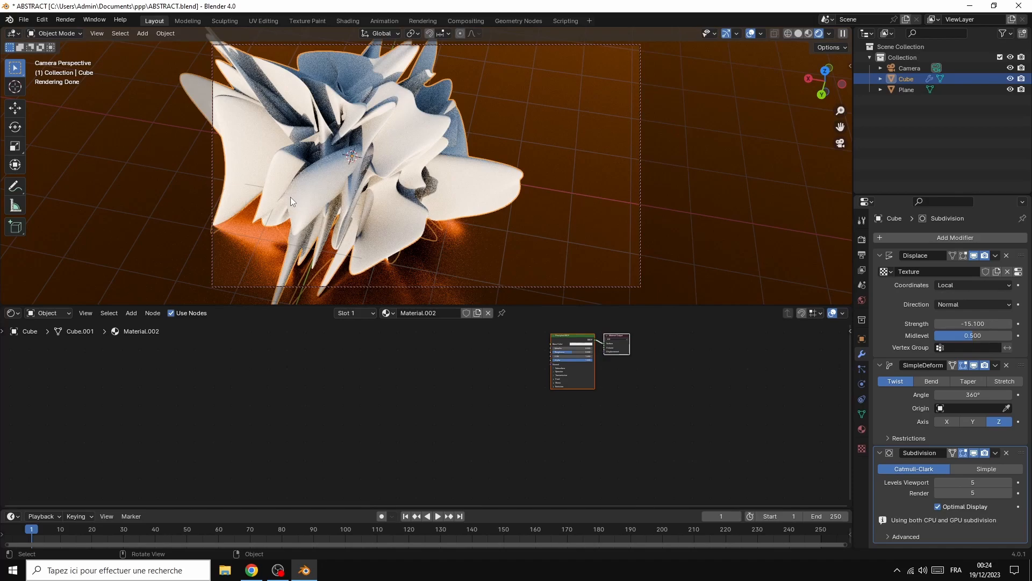
{"action": "key", "text": "ctrl+s"}
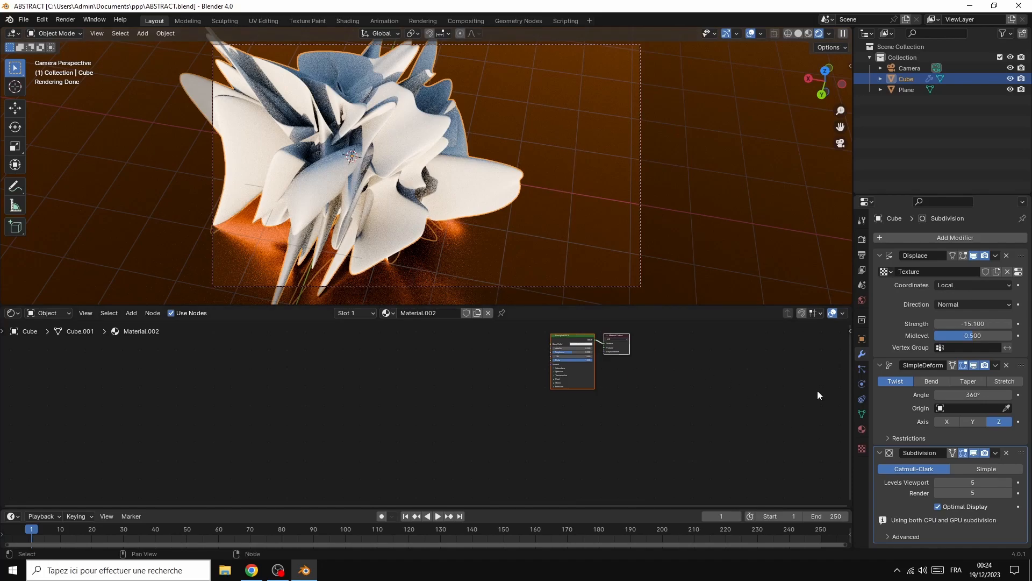
Set the output file format to FFmpeg Video and expand its Encoding settings
{"action": "left_click", "coordinate": [862, 255]}
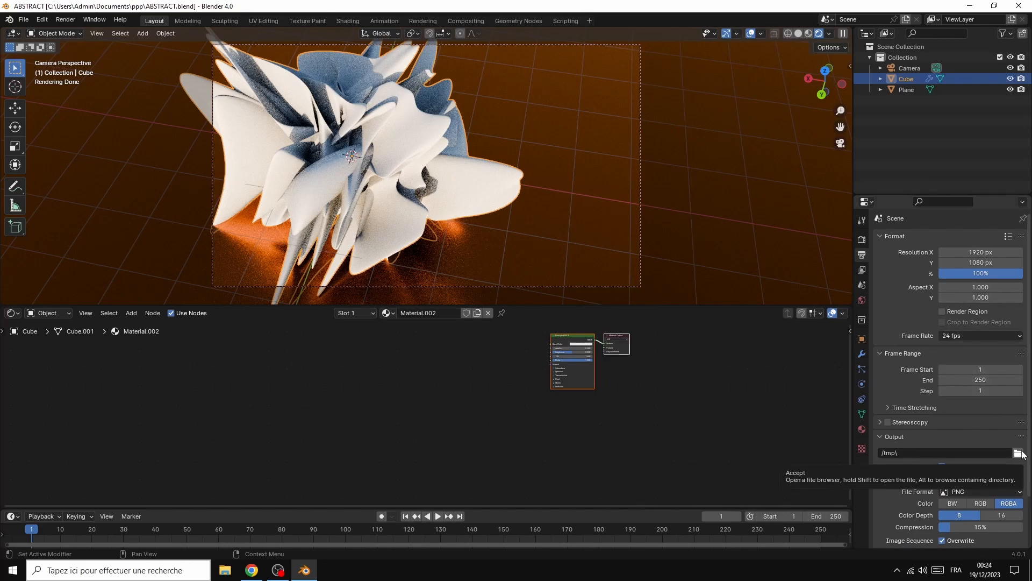
{"action": "left_click", "coordinate": [976, 489]}
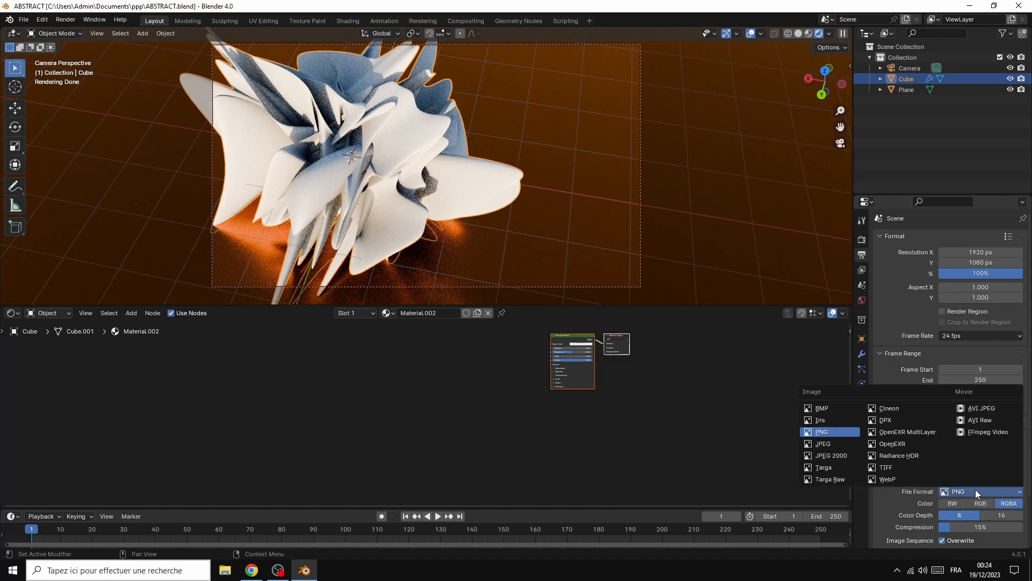
{"action": "left_click", "coordinate": [982, 434]}
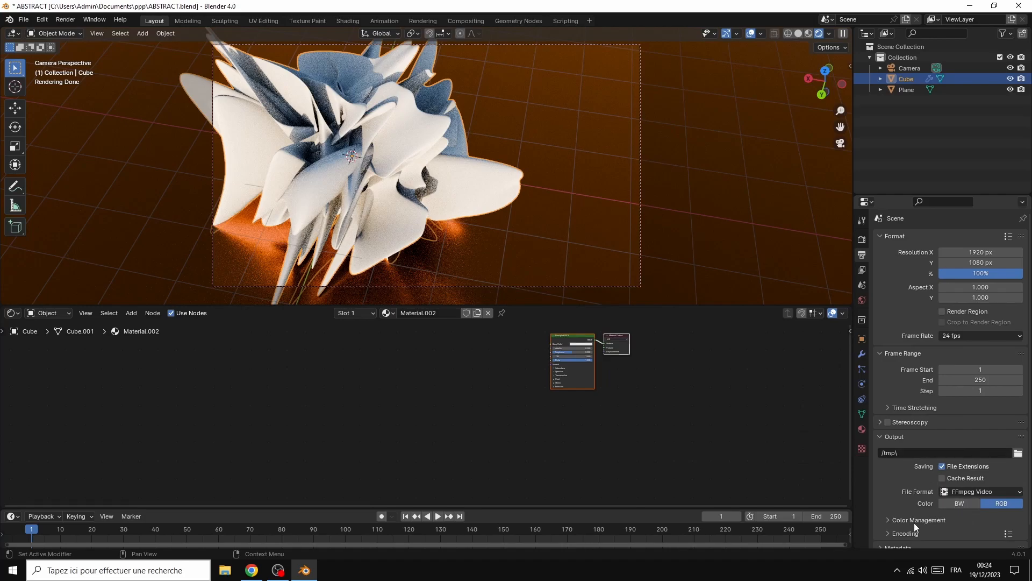
{"action": "left_click", "coordinate": [893, 532]}
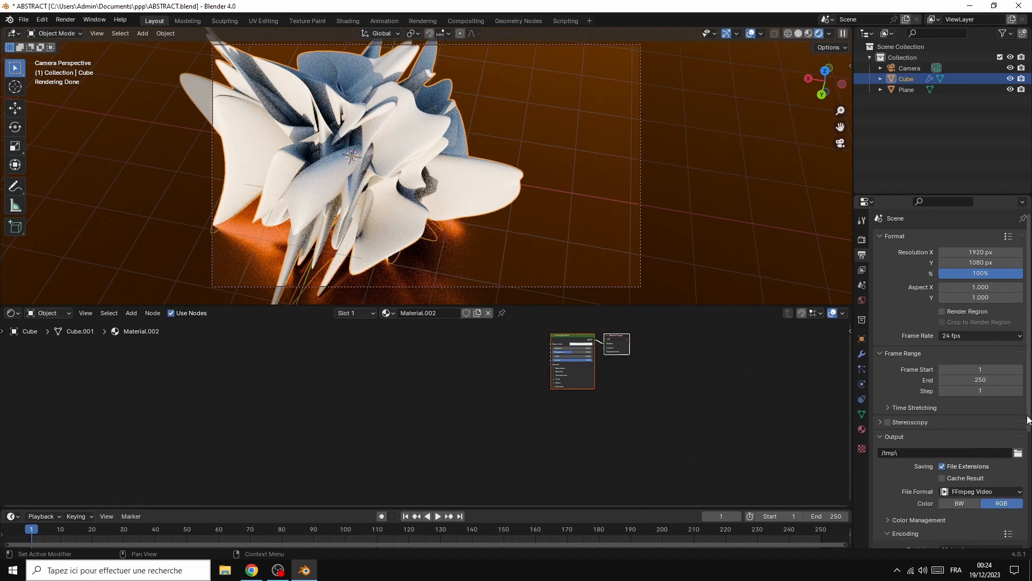
{"action": "scroll", "coordinate": [1015, 478], "scroll_direction": "down", "scroll_amount": 6}
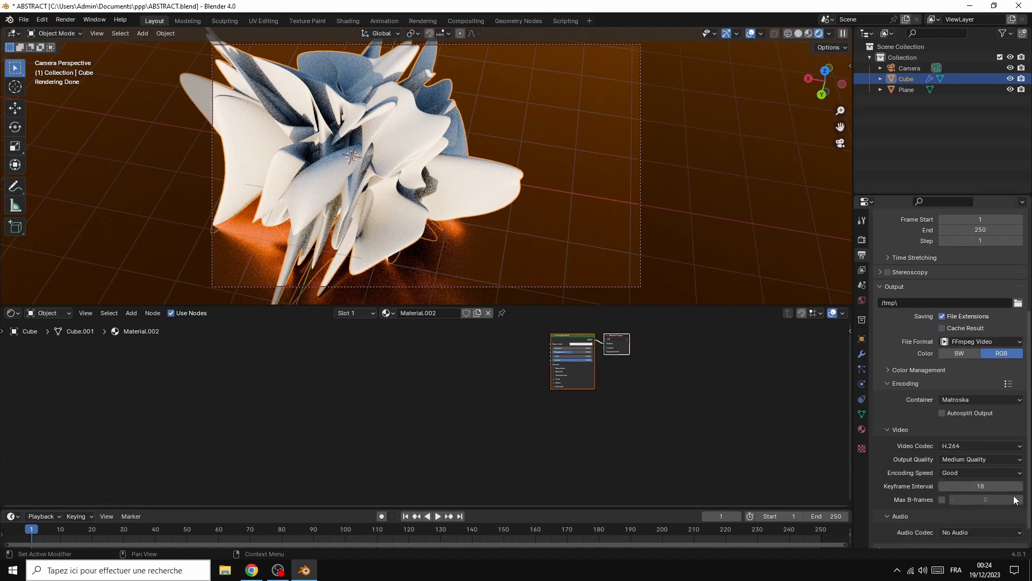
Set the Video Codec to MPEG-4 (divx) and the Output Quality to High Quality
{"action": "left_click", "coordinate": [956, 446]}
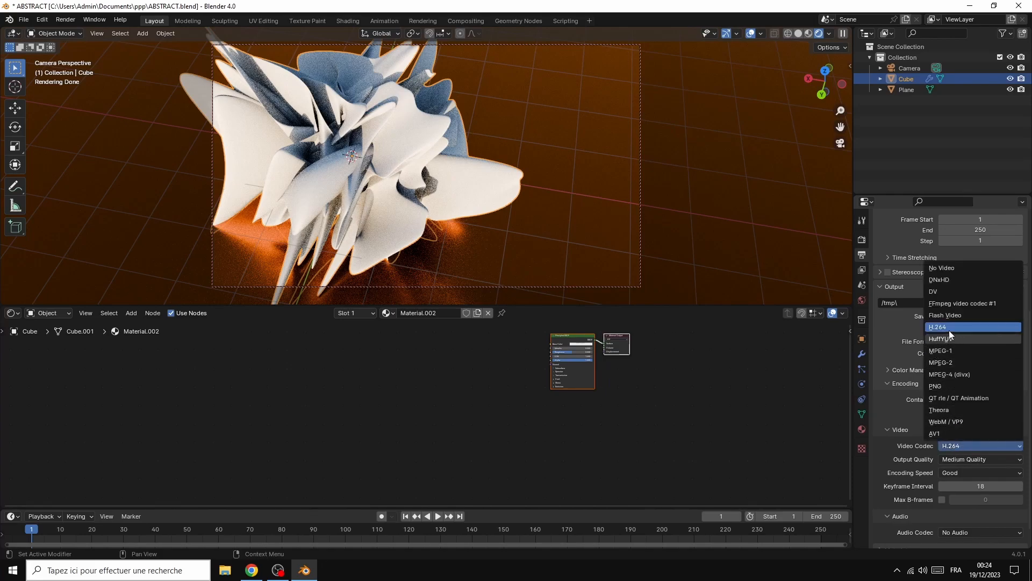
{"action": "left_click", "coordinate": [946, 376]}
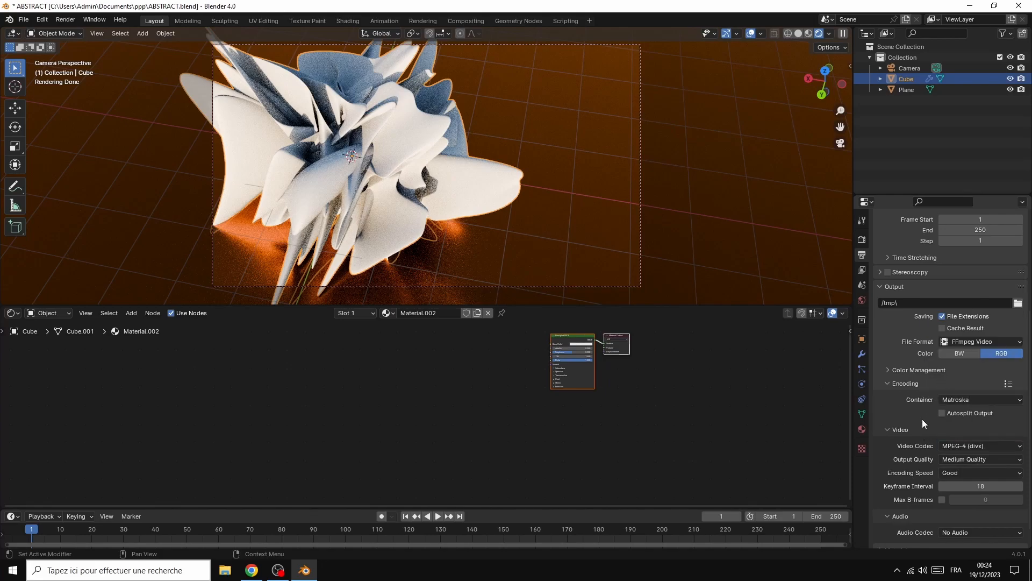
{"action": "left_click", "coordinate": [966, 458]}
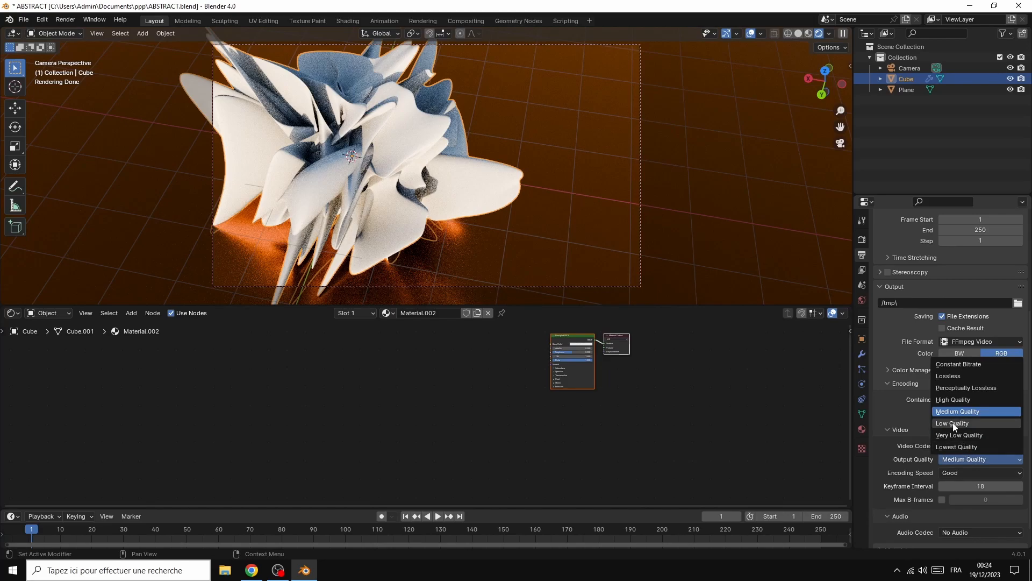
{"action": "left_click", "coordinate": [953, 398]}
{"action": "scroll", "coordinate": [1030, 340], "scroll_direction": "up", "scroll_amount": 6}
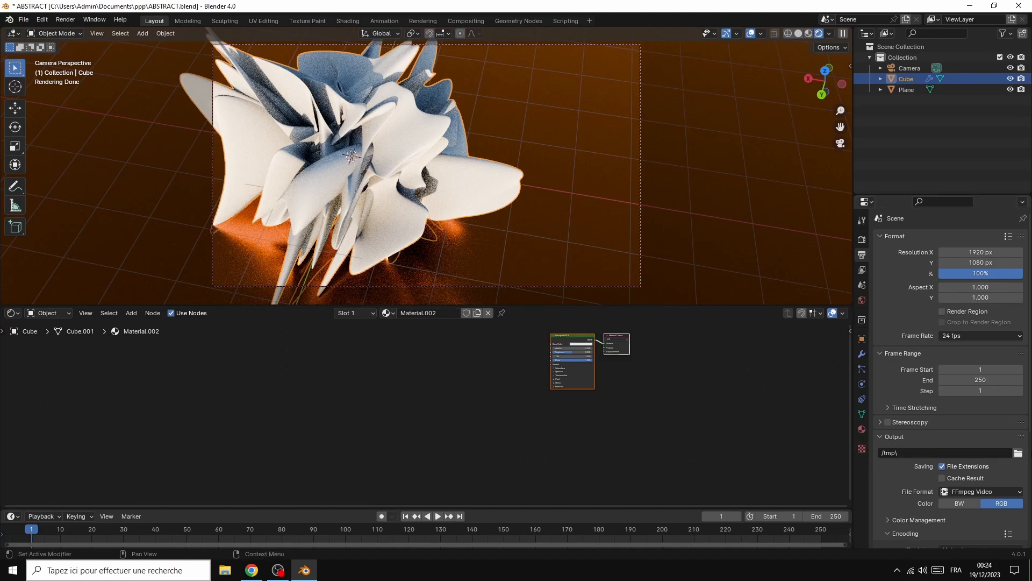
{"action": "scroll", "coordinate": [973, 451], "scroll_direction": "down", "scroll_amount": 5}
{"action": "scroll", "coordinate": [971, 448], "scroll_direction": "down", "scroll_amount": 1}
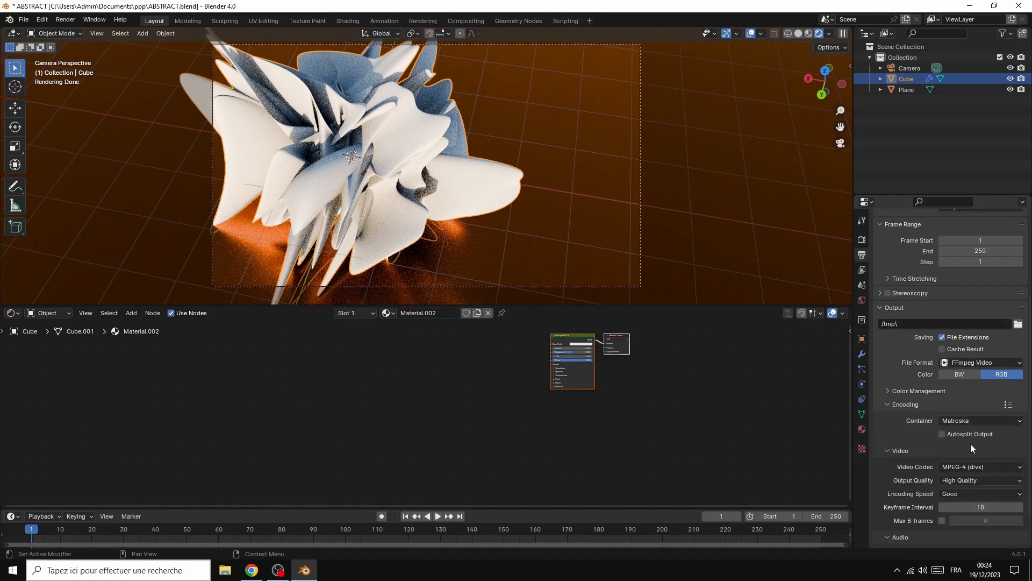